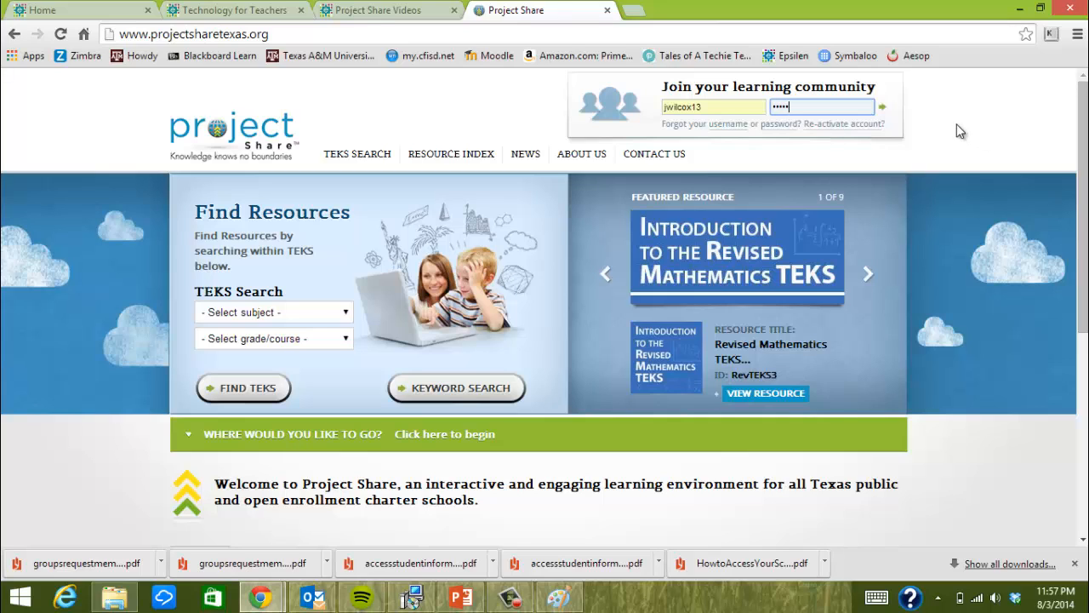
Sign in to Project Share using the district e-mail account and its password
click(884, 109)
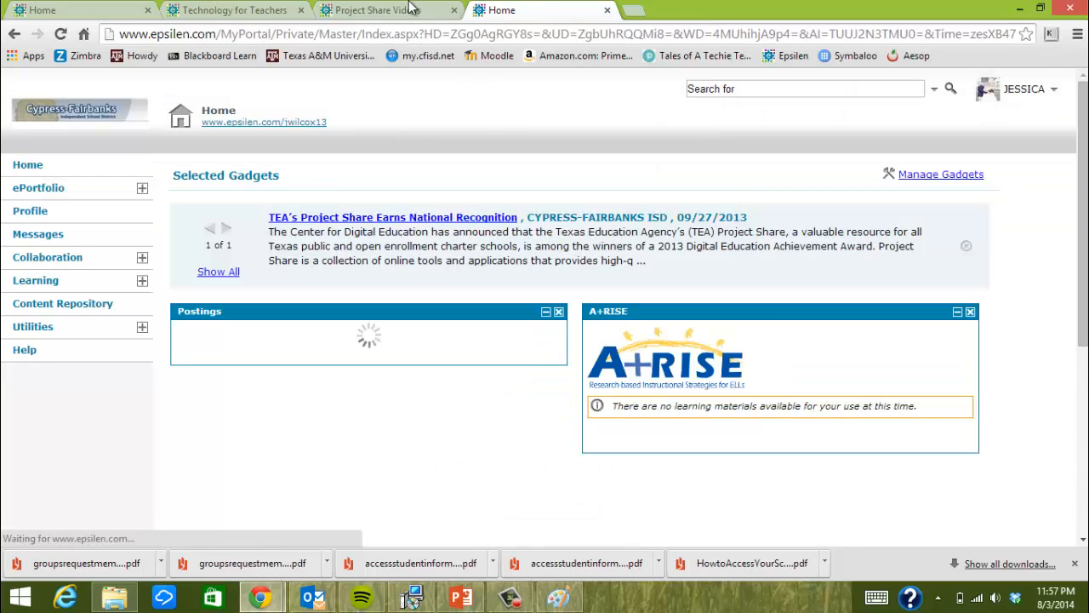
click(14, 36)
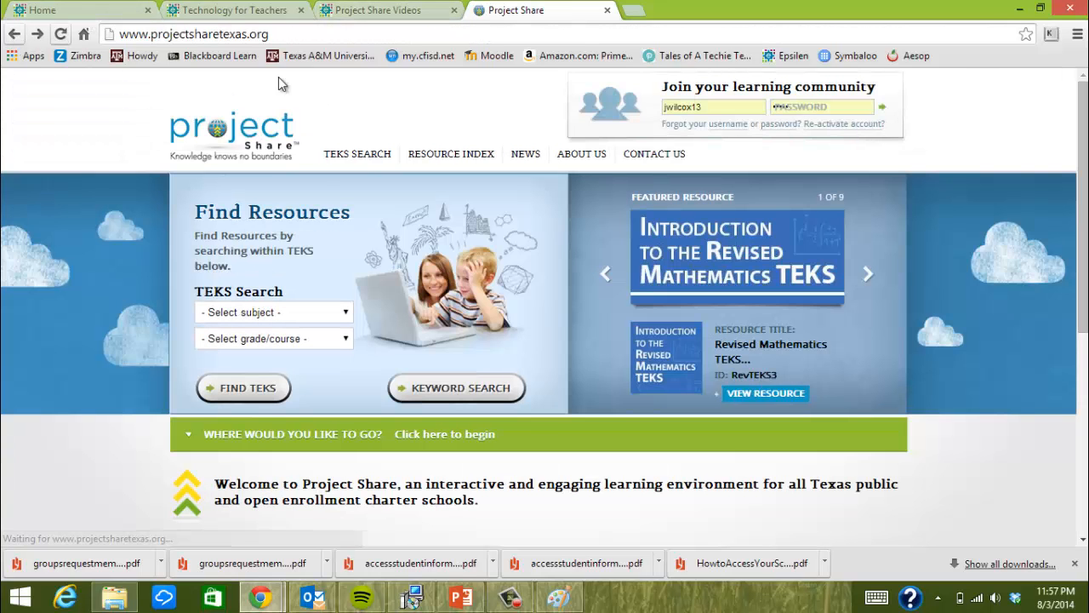
double_click(744, 107)
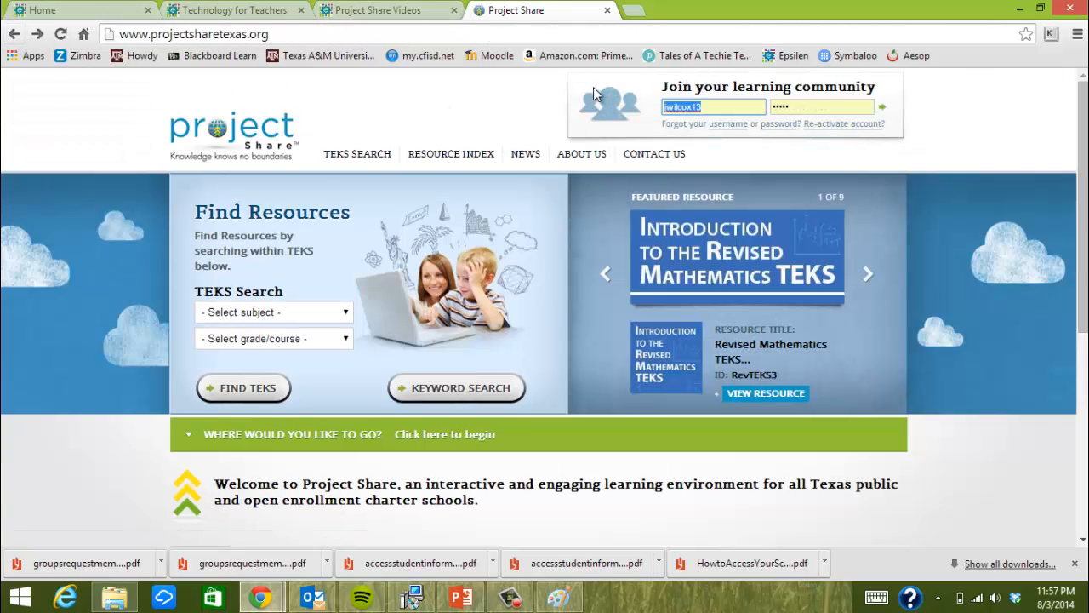
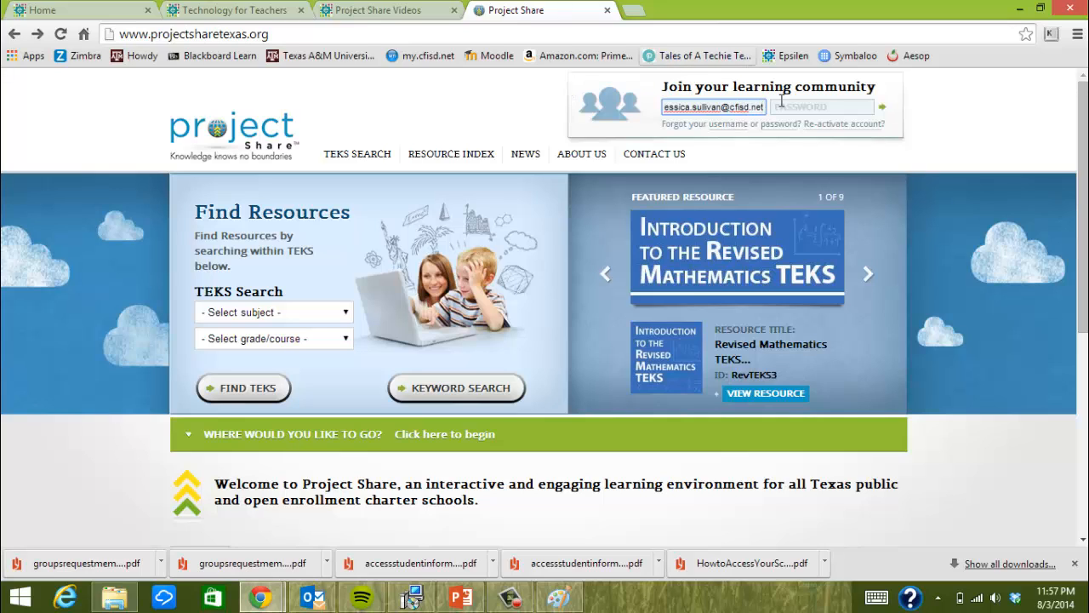
click(809, 109)
text(••)
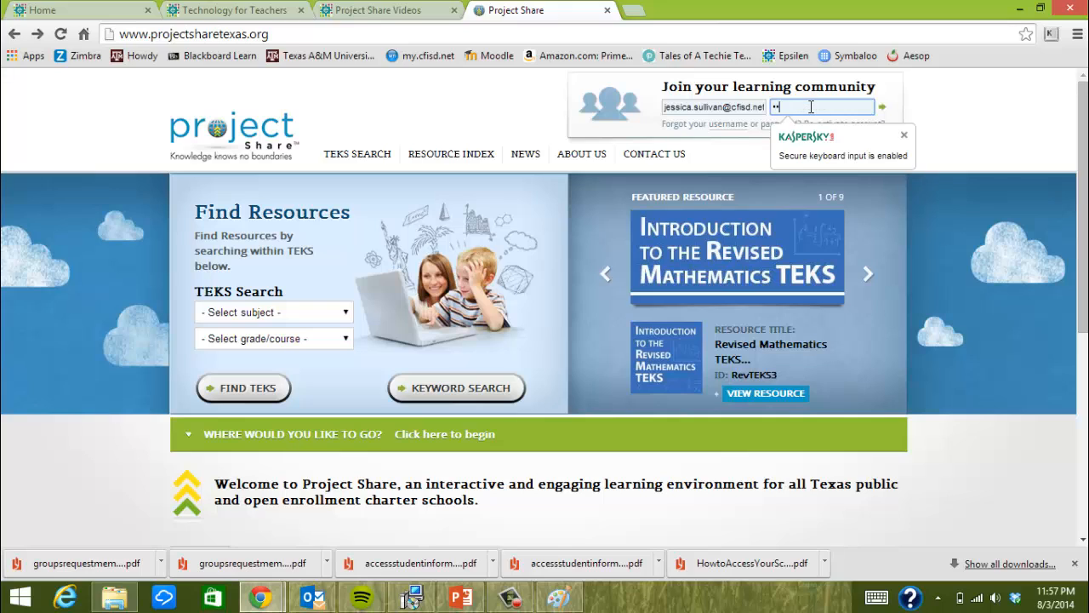
text(•••)
key(Return)
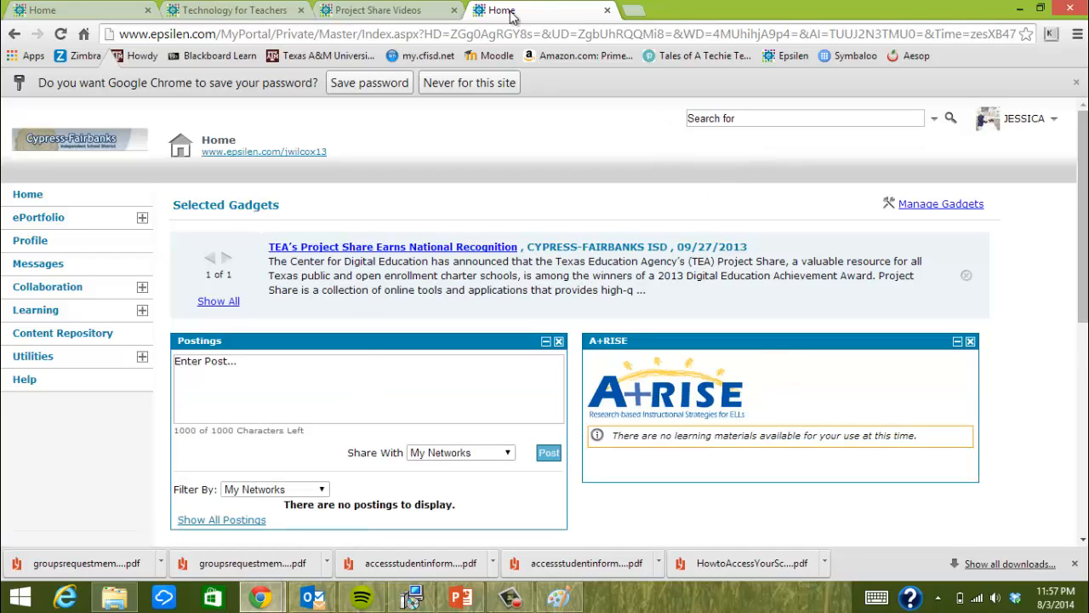
Close the extra Home, Technology for Teachers and Project Share Videos tabs
click(149, 11)
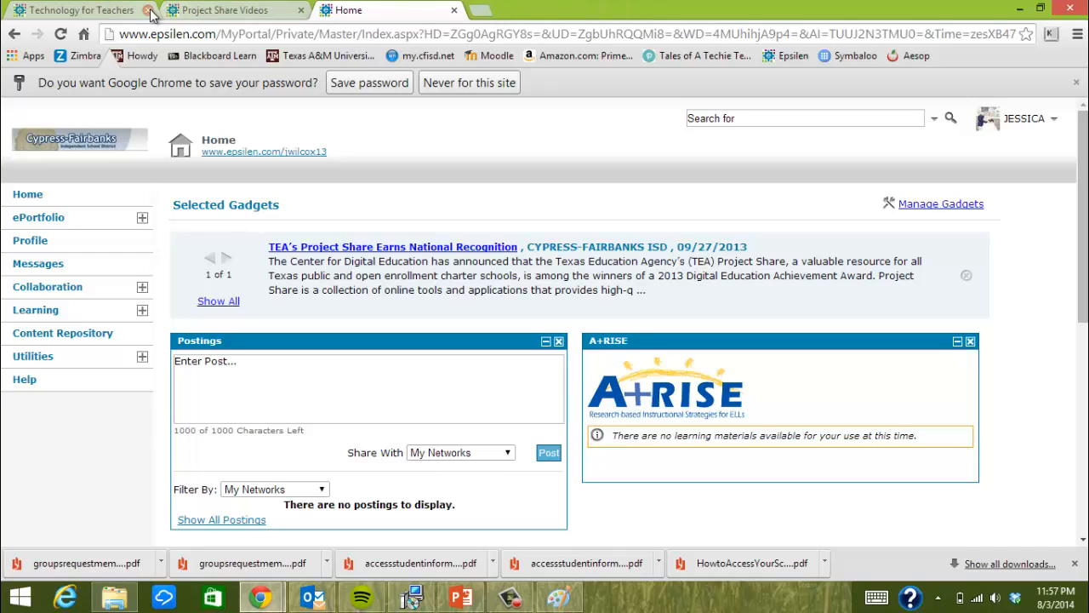
click(148, 11)
click(149, 11)
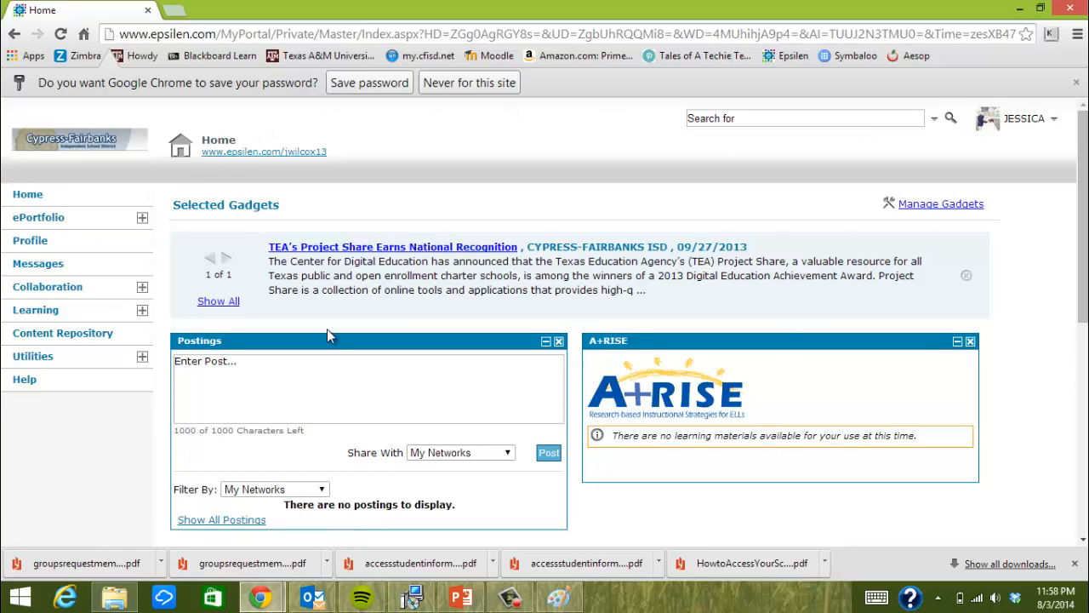
scroll(1065, 329, down, 2)
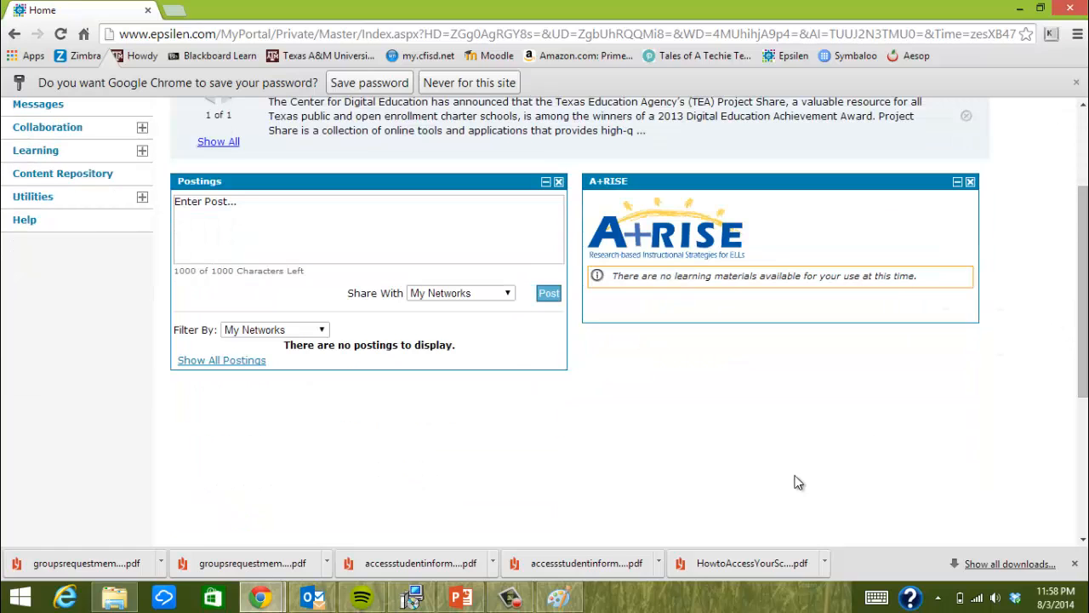
scroll(891, 370, up, 2)
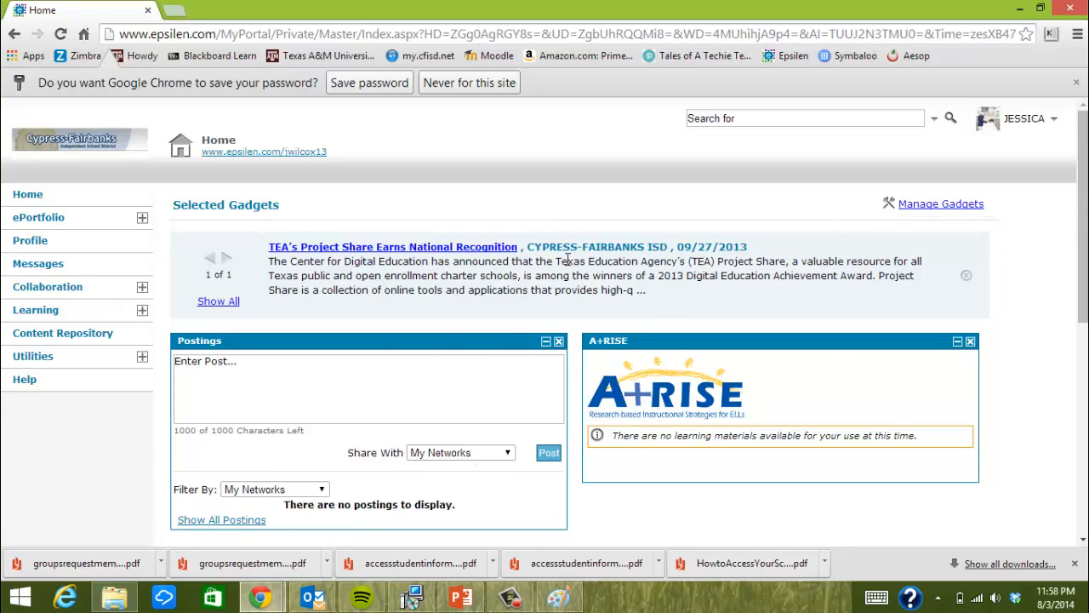
Expand the ePortfolio section in the sidebar and save the login password in Chrome
click(142, 217)
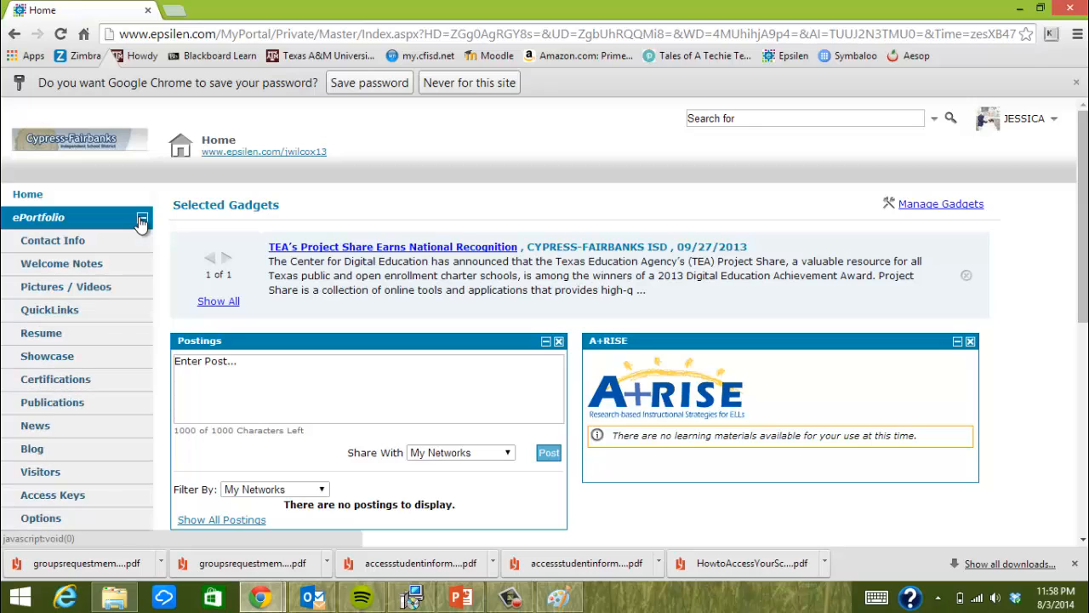
scroll(153, 265, down, 2)
scroll(149, 262, up, 1)
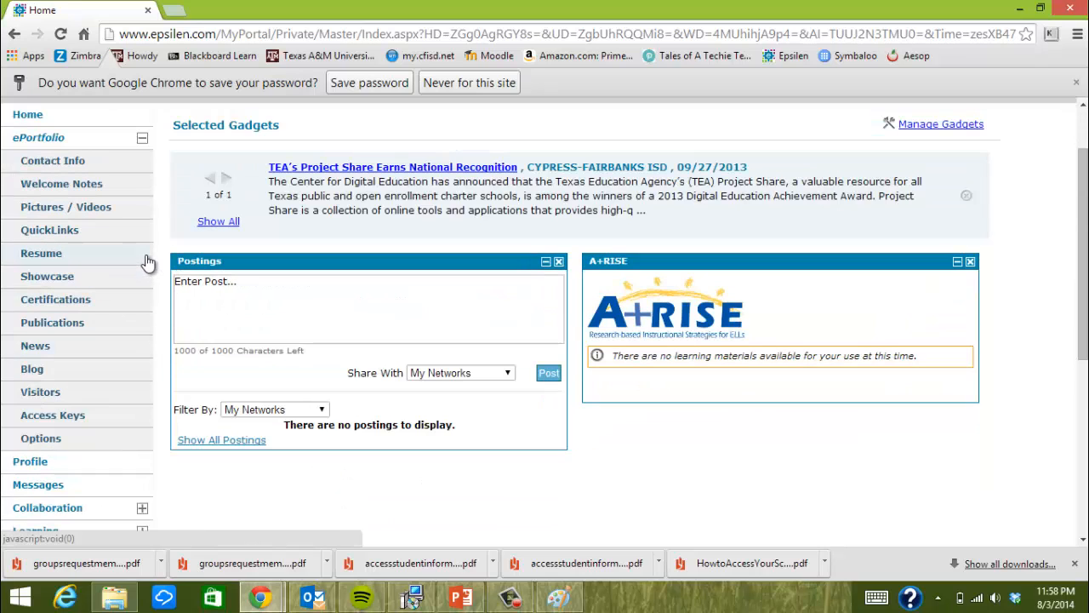
click(381, 82)
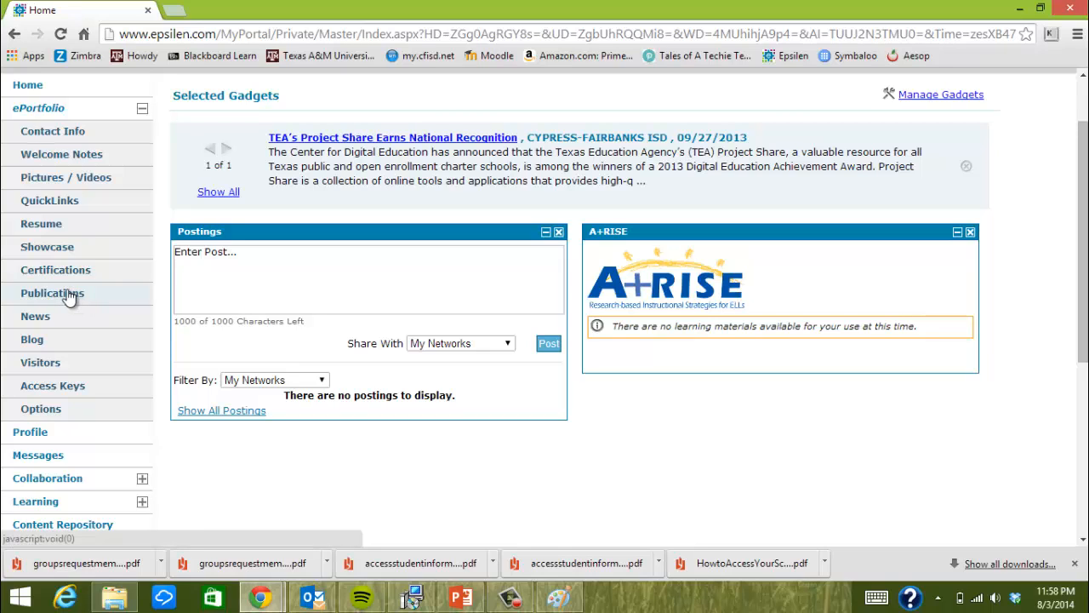
Review the Contact Information page, including grades 3rd, 4th and 5th taught
click(78, 134)
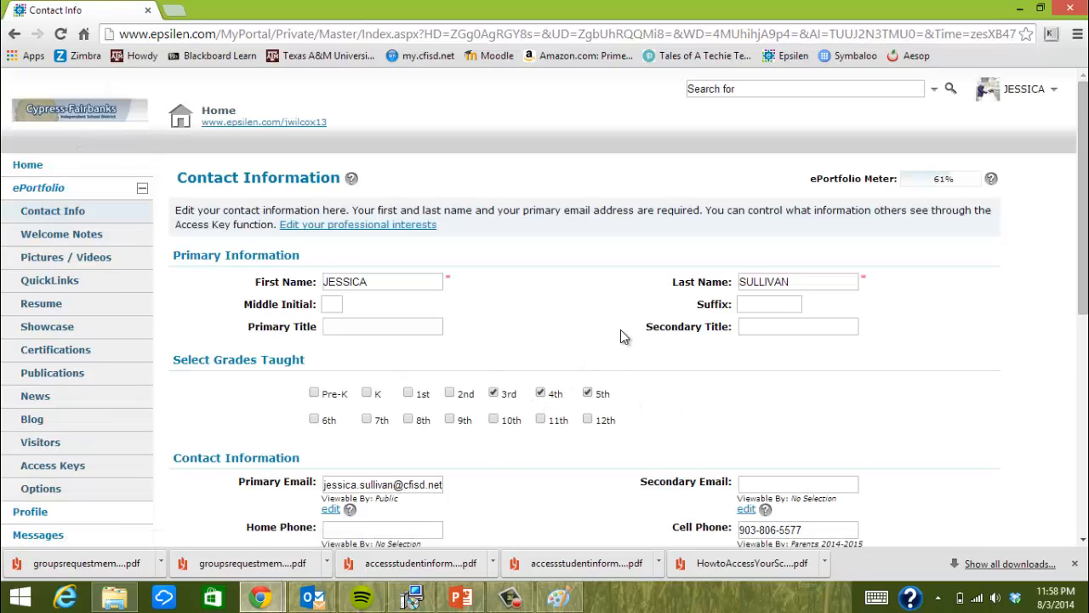
scroll(621, 330, down, 1)
scroll(620, 336, down, 5)
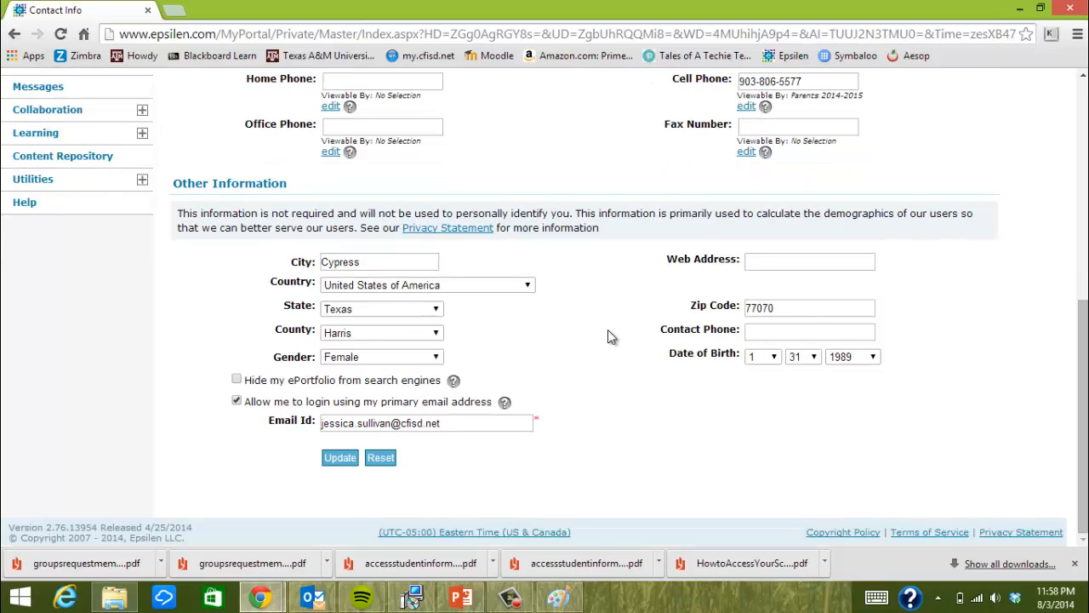
scroll(596, 338, up, 2)
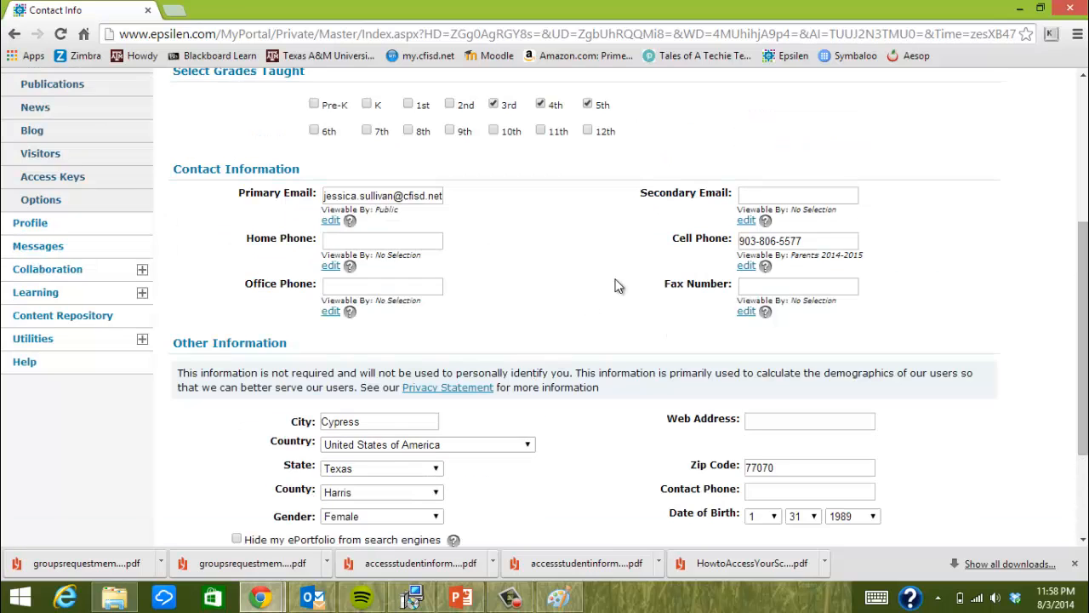
scroll(430, 228, up, 1)
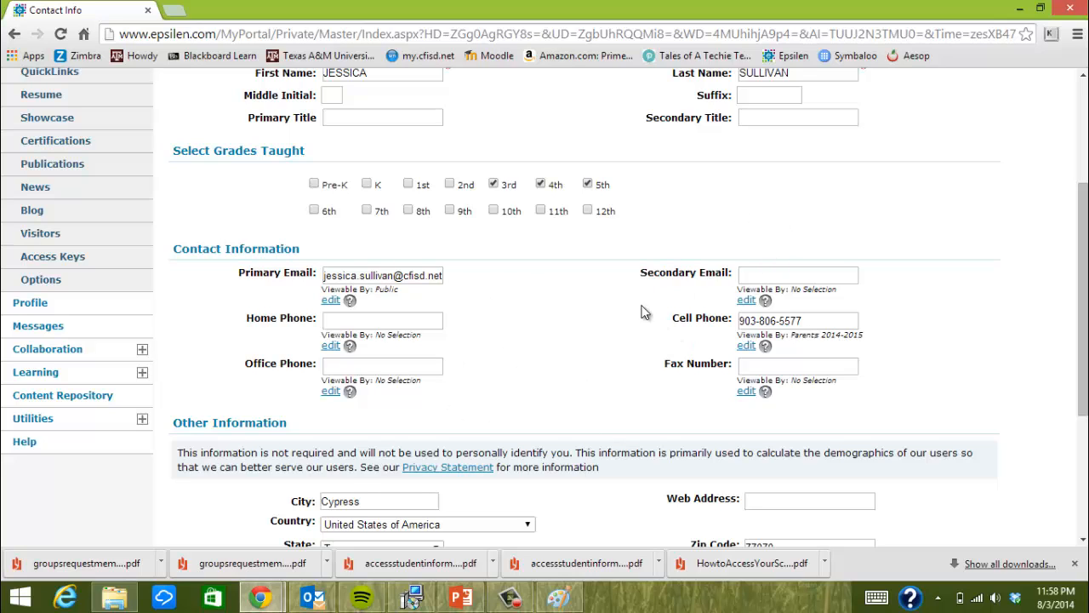
scroll(460, 264, up, 1)
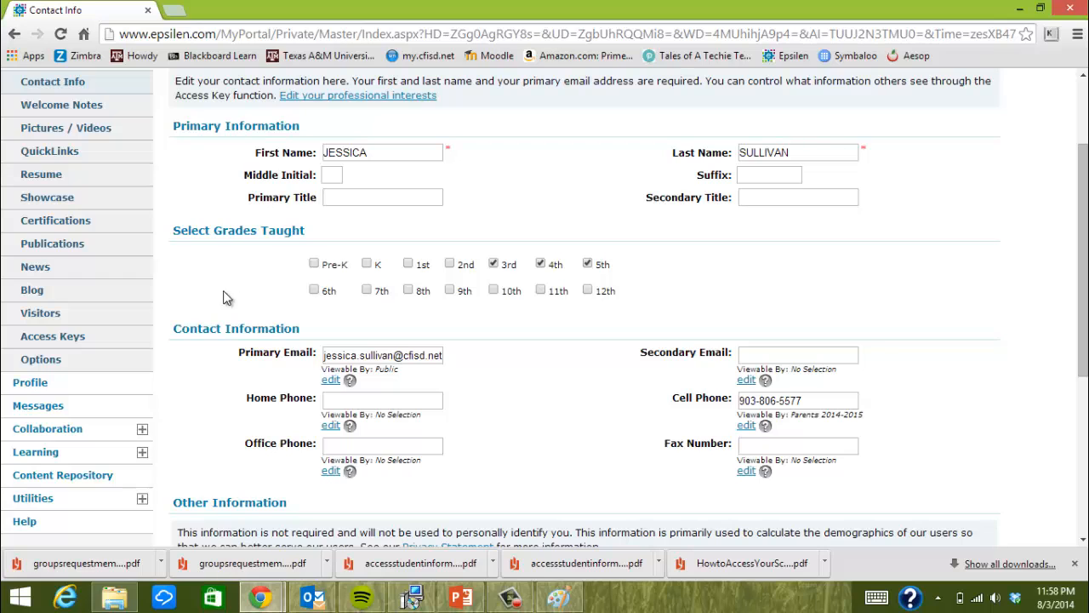
scroll(208, 324, up, 1)
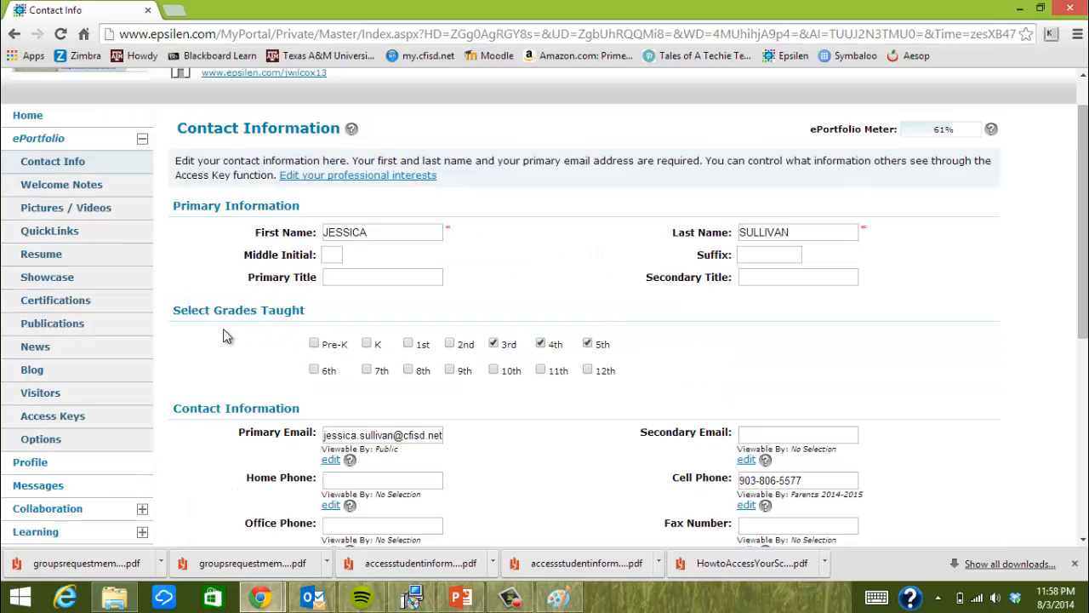
Show the edit and delete actions for the class-website welcome note on Welcome Notes
click(89, 186)
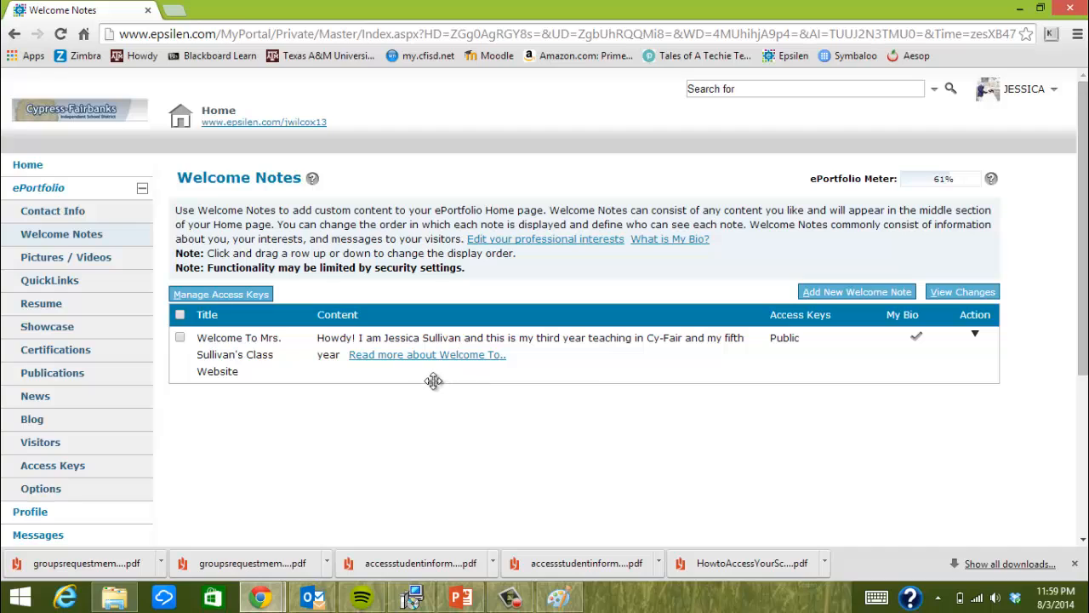
click(975, 335)
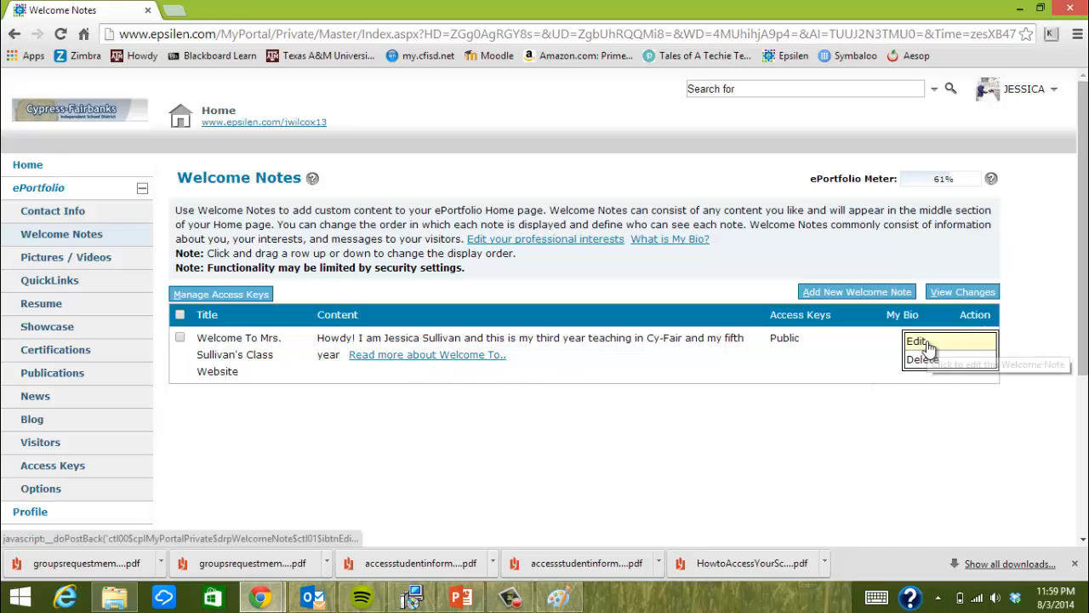
Edit the welcome note, review its banner, message and signature, then go to Pictures / Videos
click(975, 337)
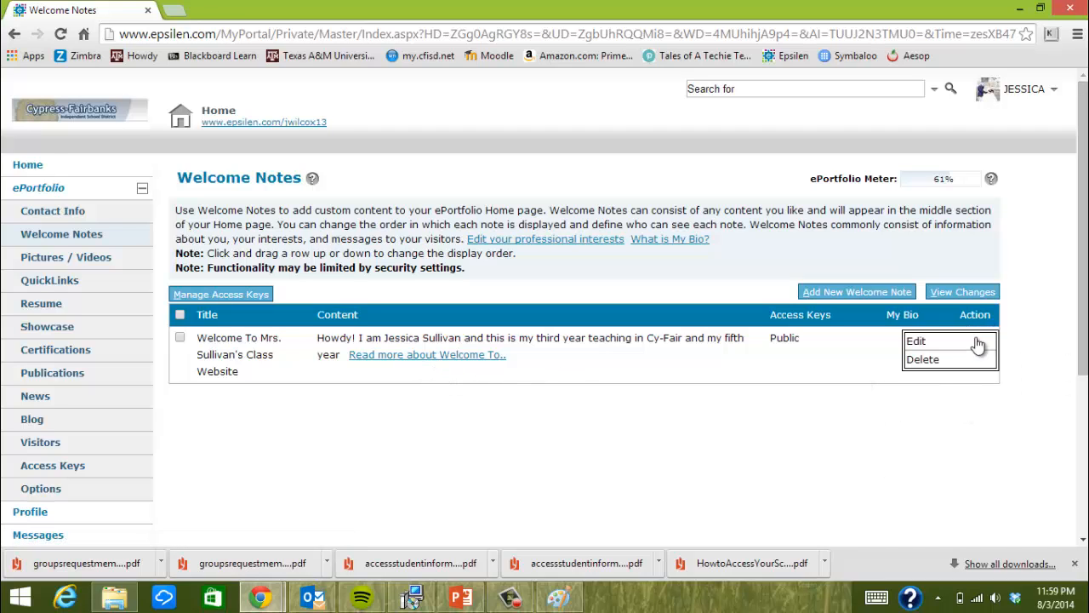
click(918, 342)
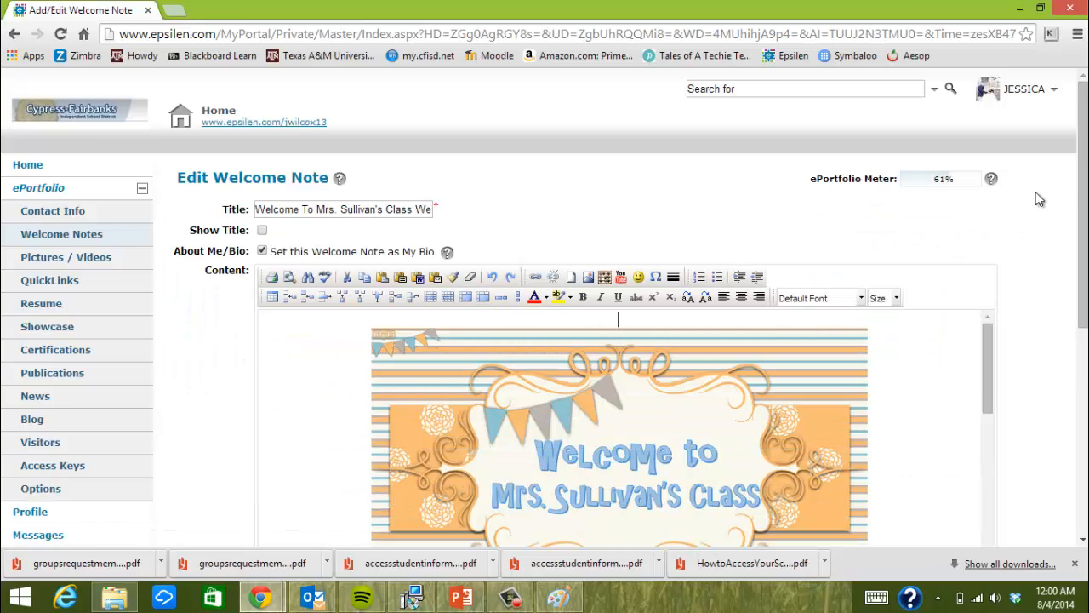
drag(1079, 211, 1078, 345)
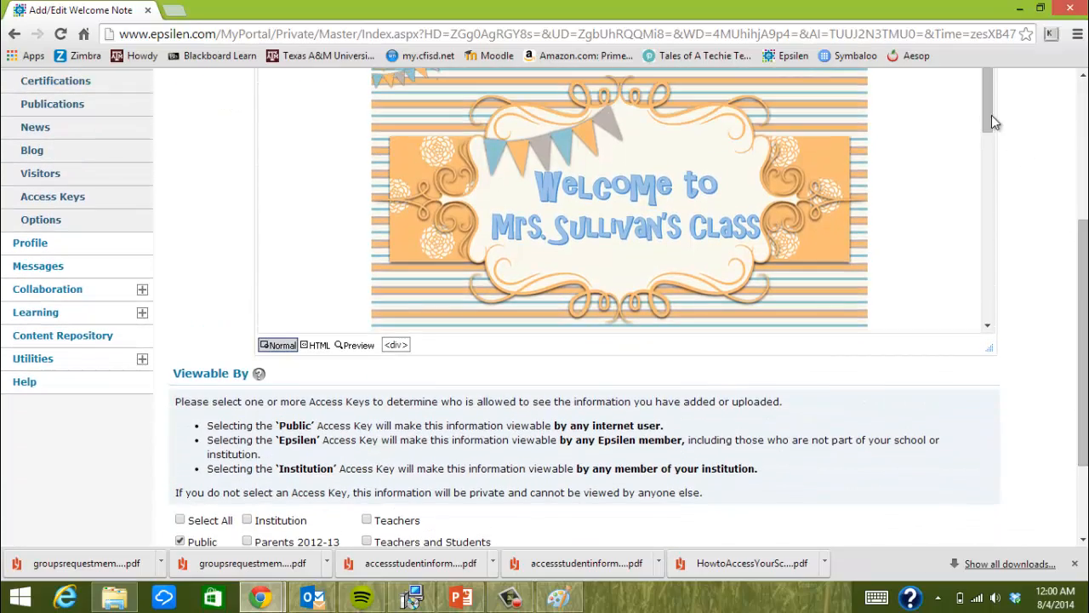
mouse_move(988, 114)
mouse_down()
mouse_move(998, 235)
mouse_move(1021, 310)
mouse_move(997, 90)
mouse_up()
drag(990, 109, 998, 301)
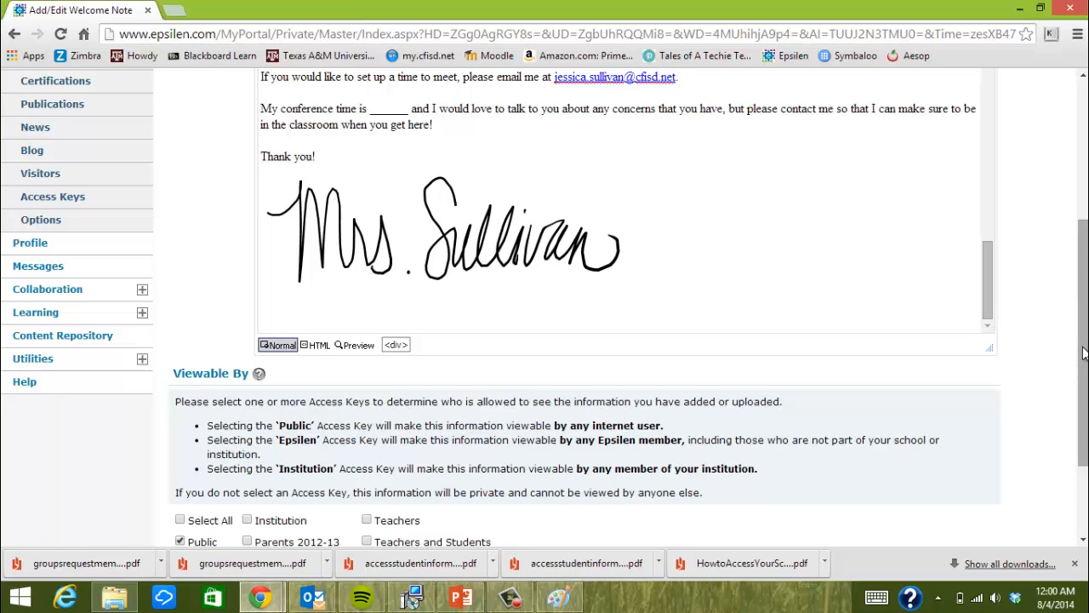
drag(1084, 354, 1085, 309)
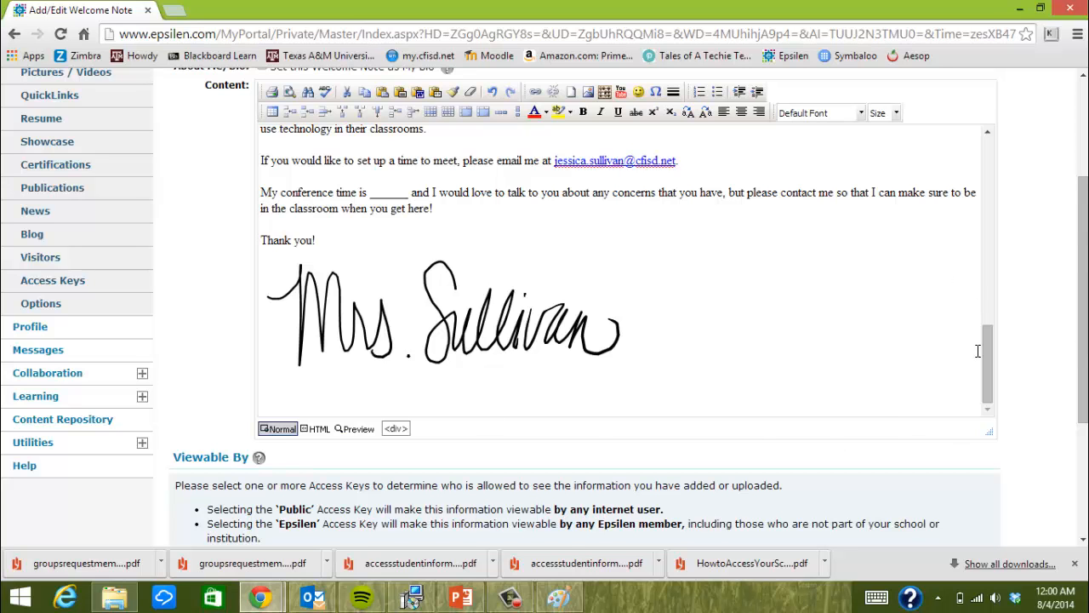
drag(987, 349, 1021, 150)
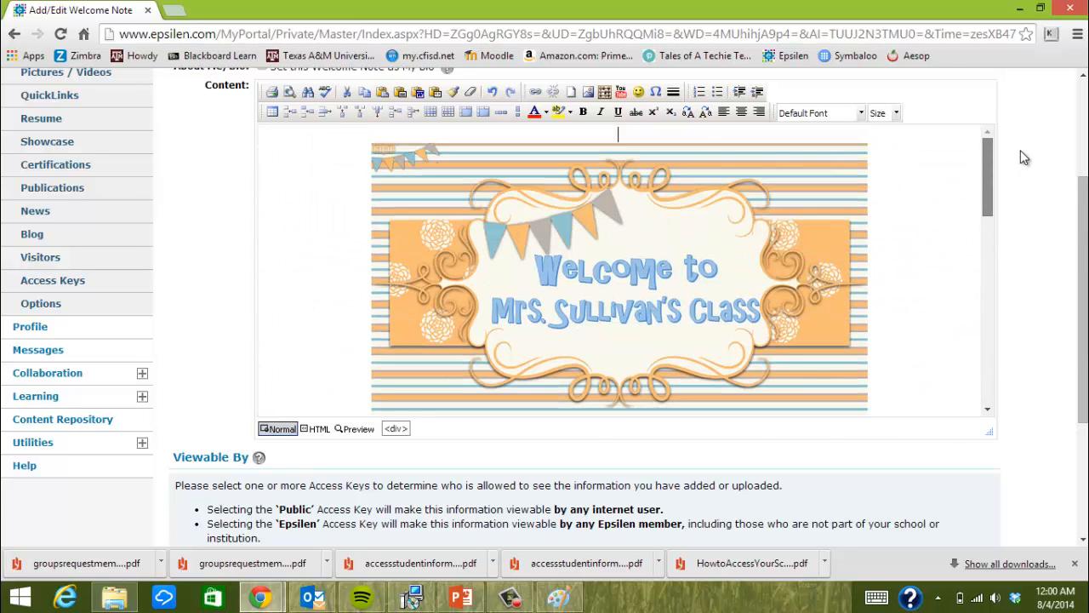
scroll(1045, 347, up, 2)
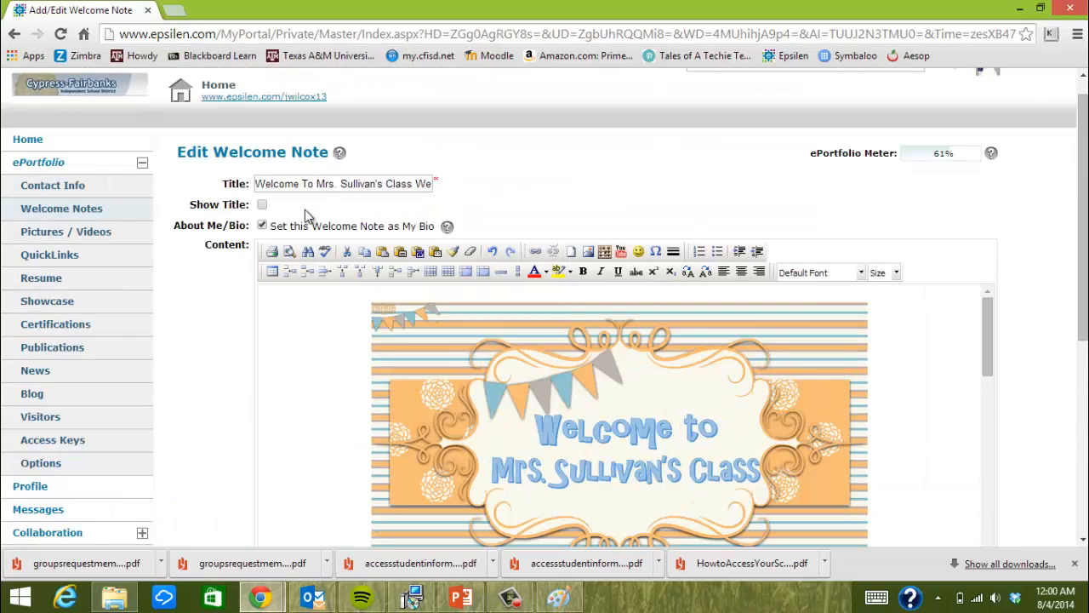
click(117, 236)
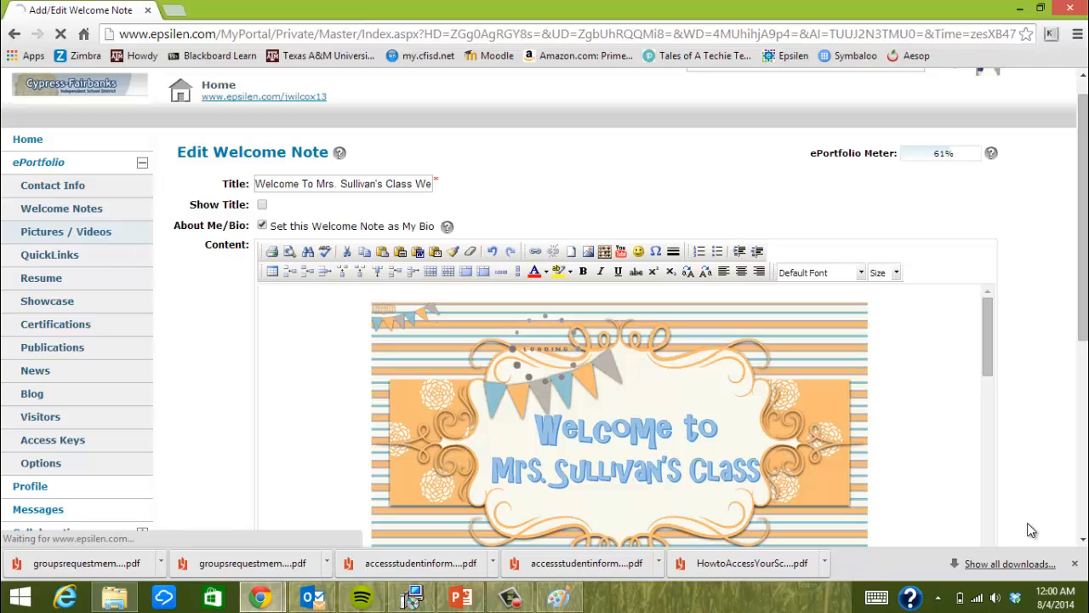
Delete the Welcome to Aggieland video link and return to the Picture Manager list
click(1075, 565)
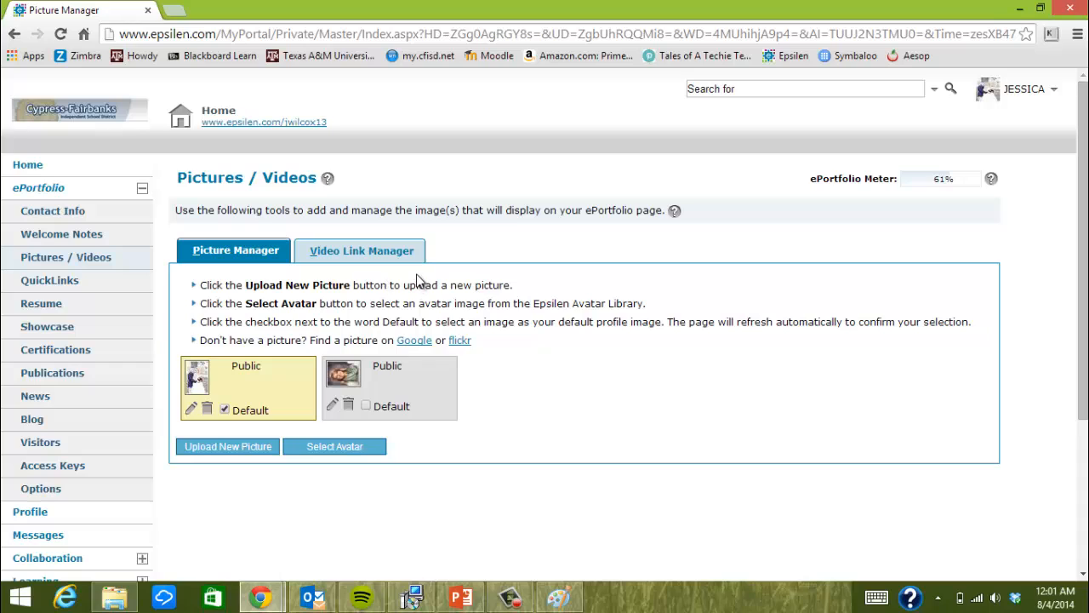
click(370, 254)
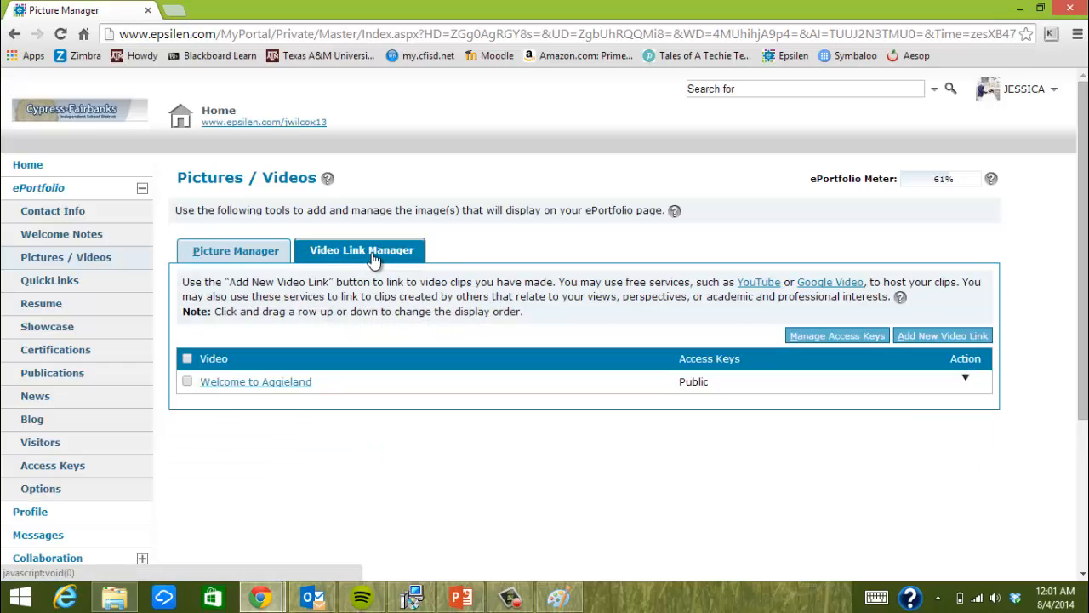
click(965, 378)
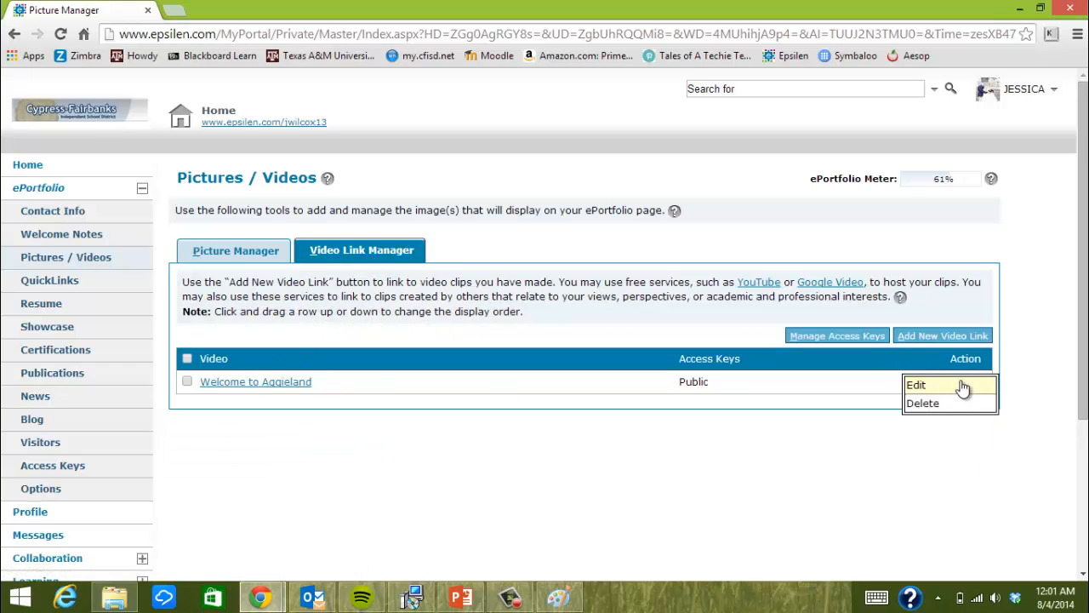
click(929, 406)
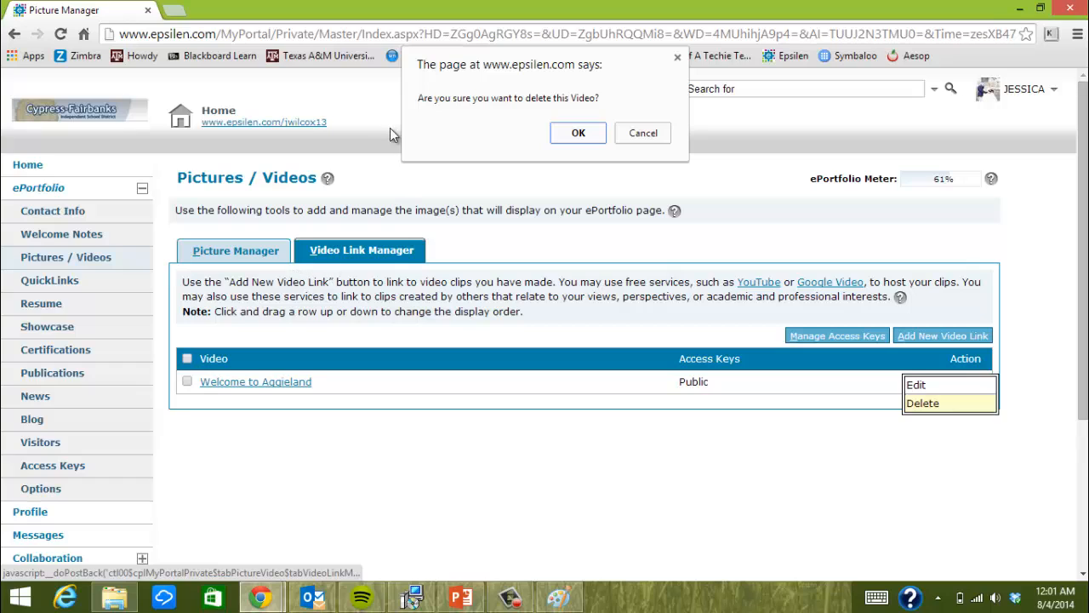
click(579, 134)
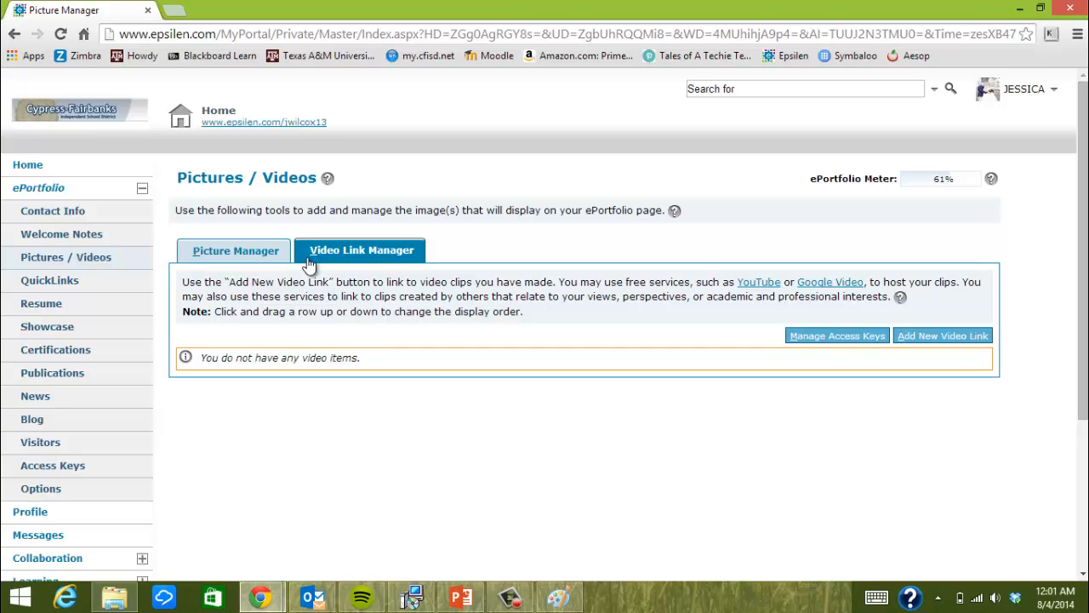
click(246, 256)
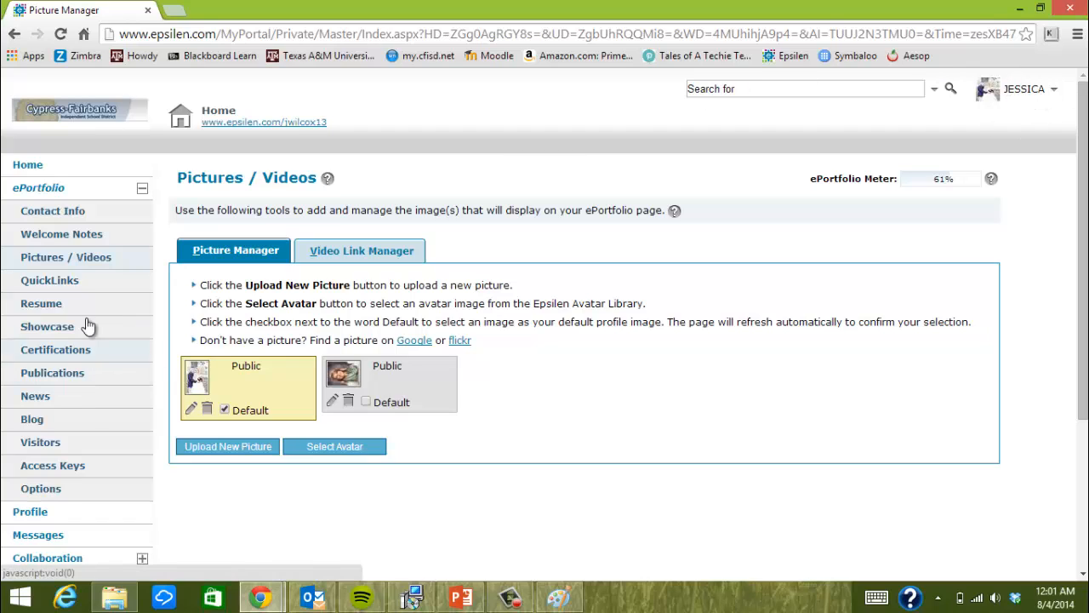
Open the public ePortfolio page and expand its QuickLinks showing Cy-Fair ISD and Symbaloo Math Games
click(74, 283)
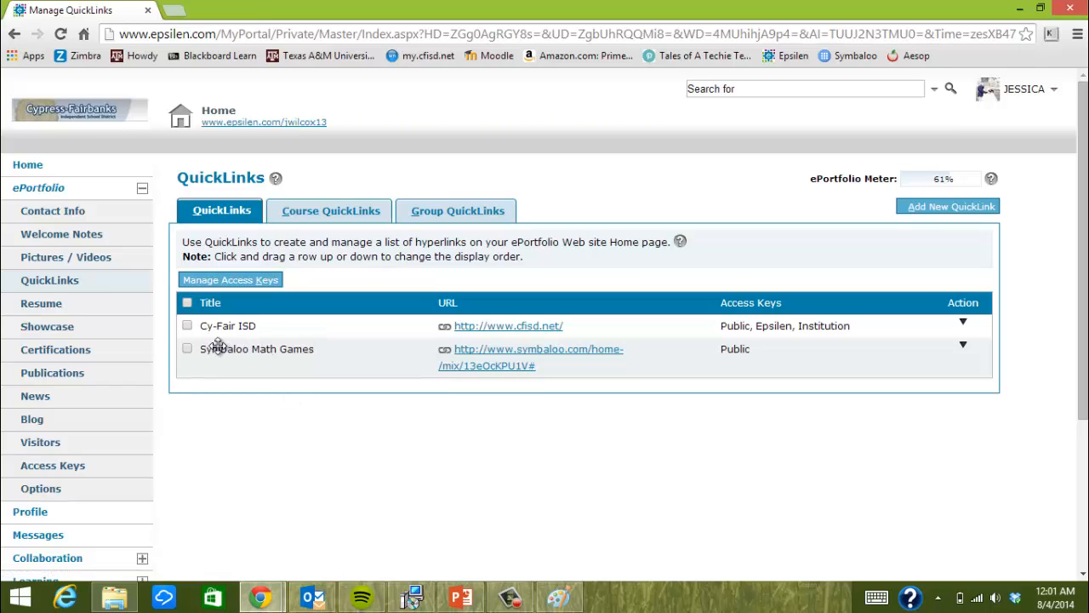
click(244, 124)
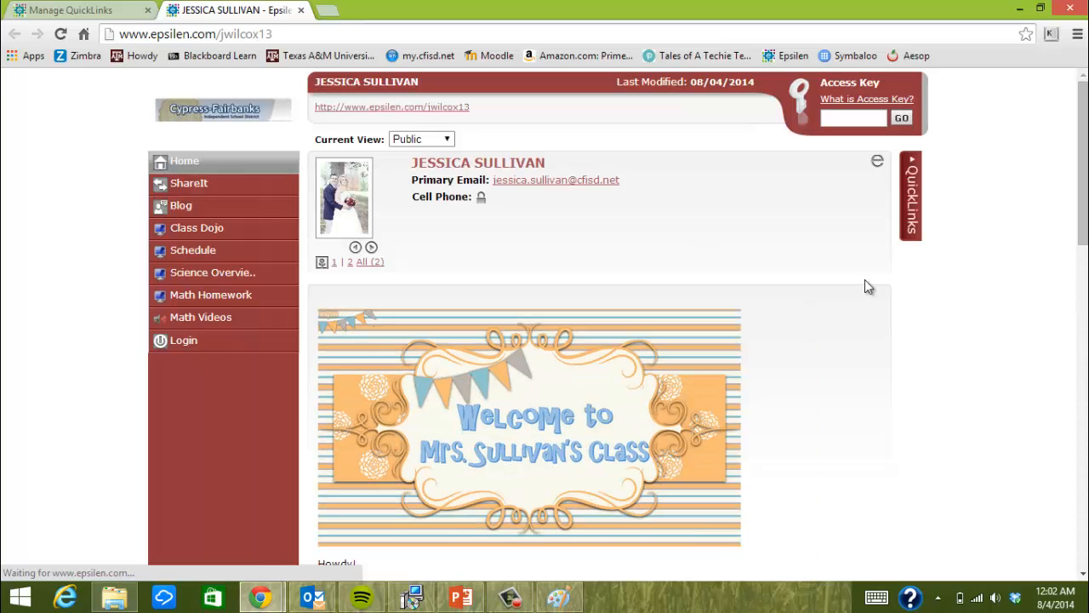
click(909, 204)
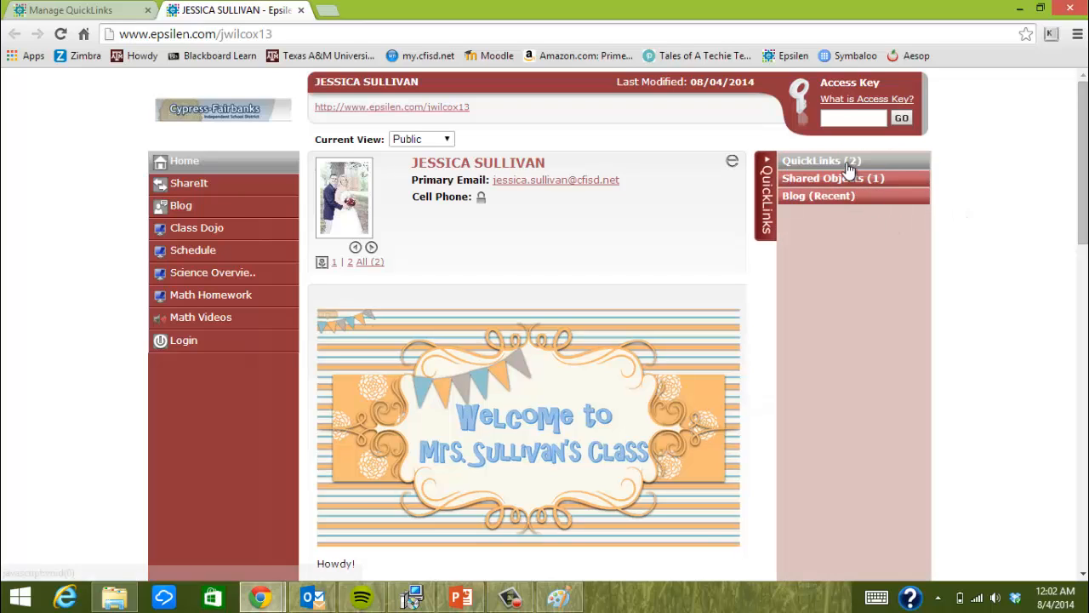
click(845, 165)
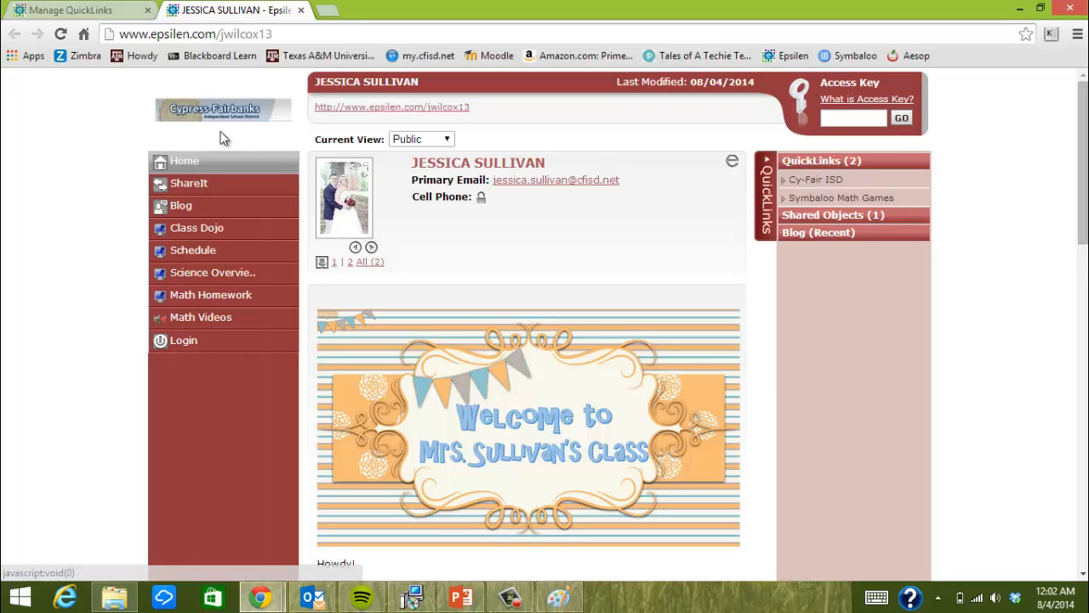
Search Google in a new tab for 'cfisd.net math resources'
click(70, 9)
click(326, 10)
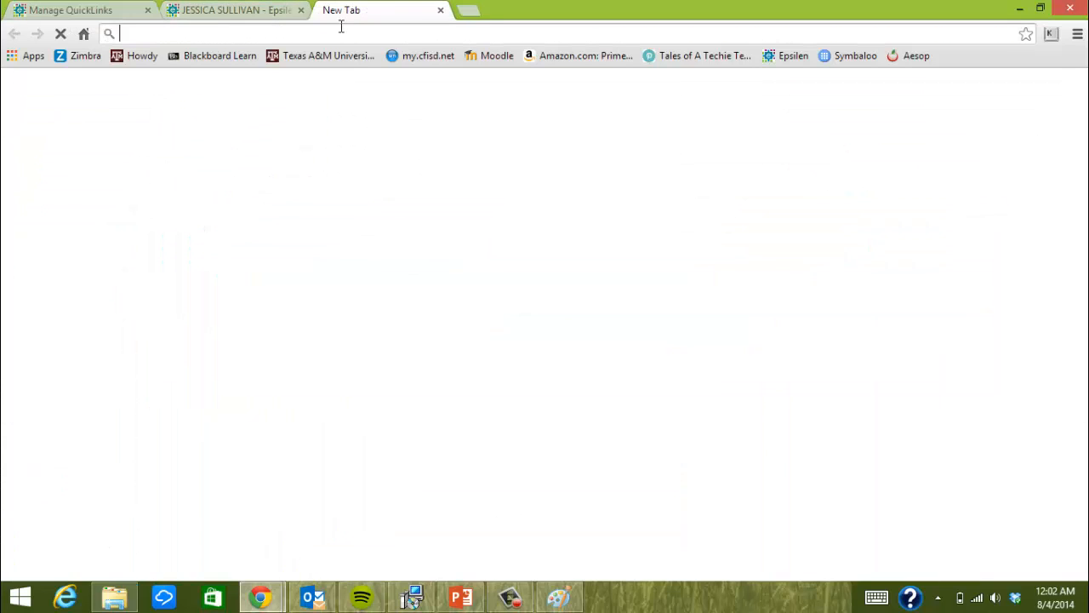
text(may)
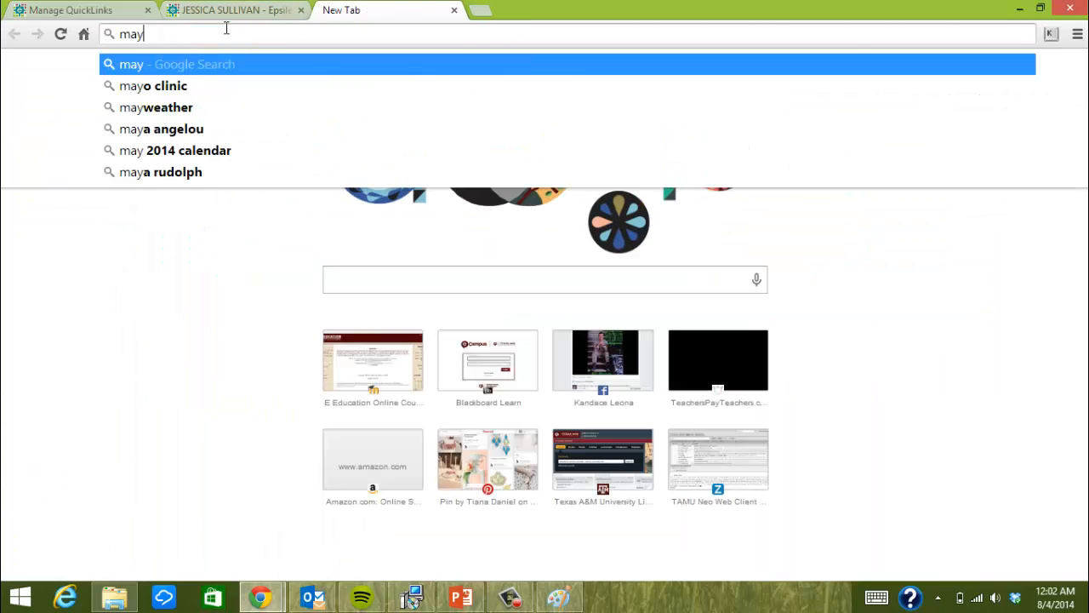
key(BackSpace)
key(BackSpace)
key(BackSpace)
text(cfisd)
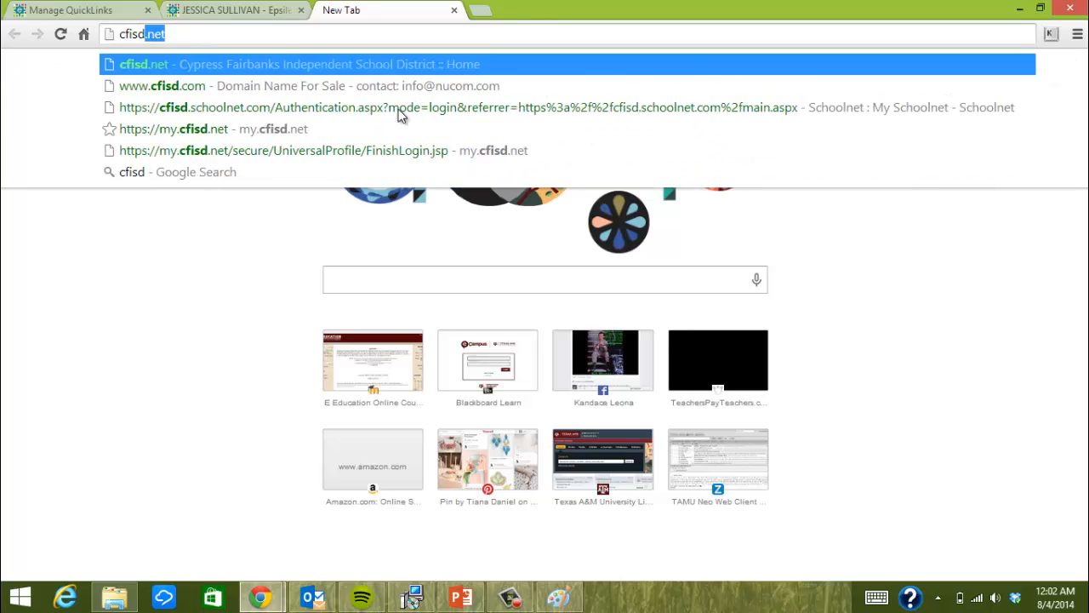
text(.ne)
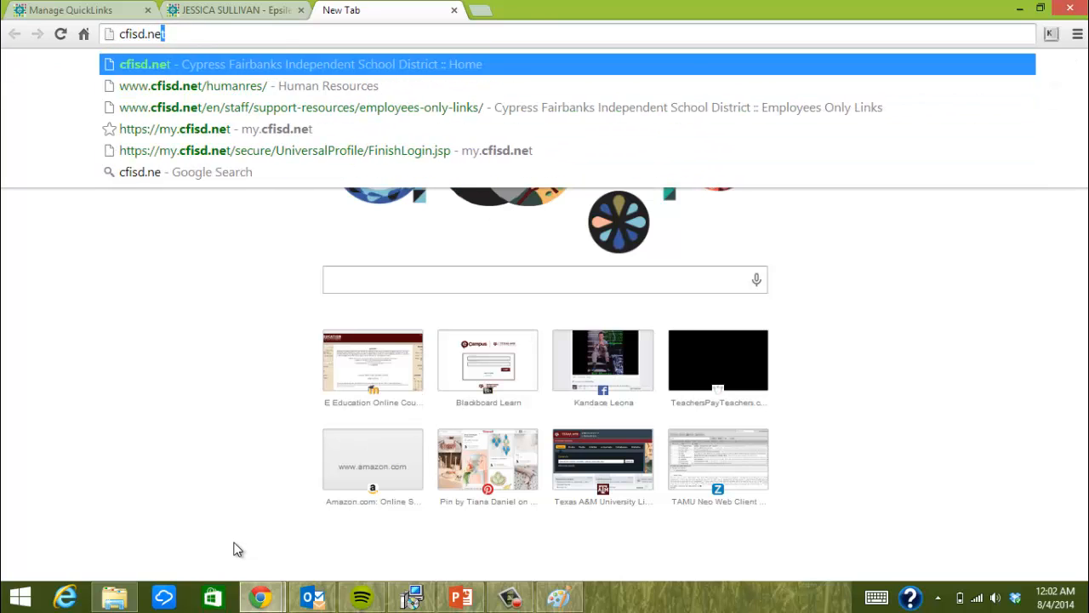
text(t math reso)
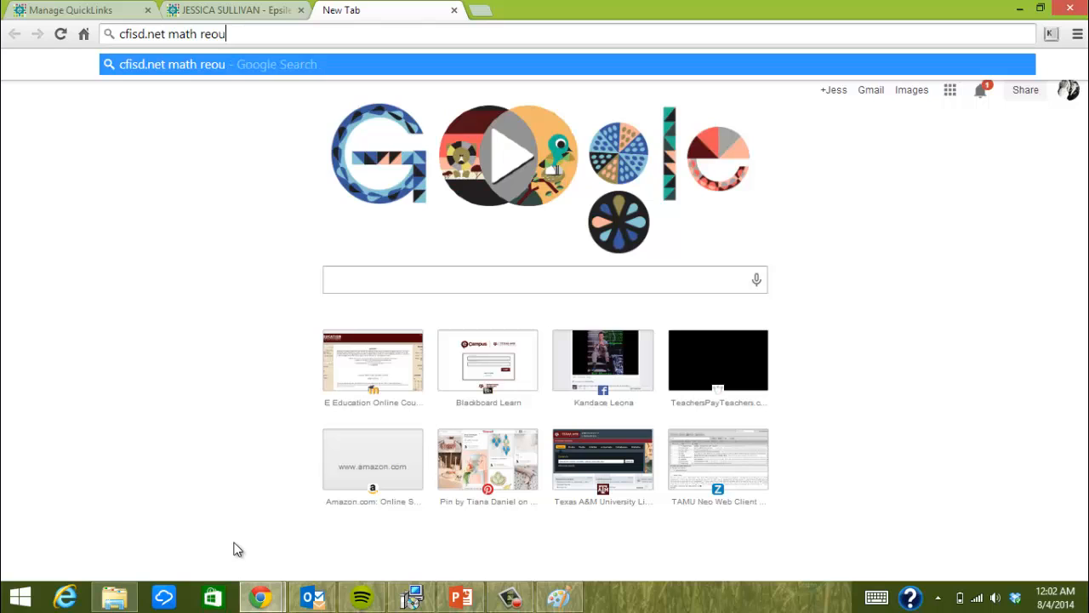
key(BackSpace)
text(ources)
key(Return)
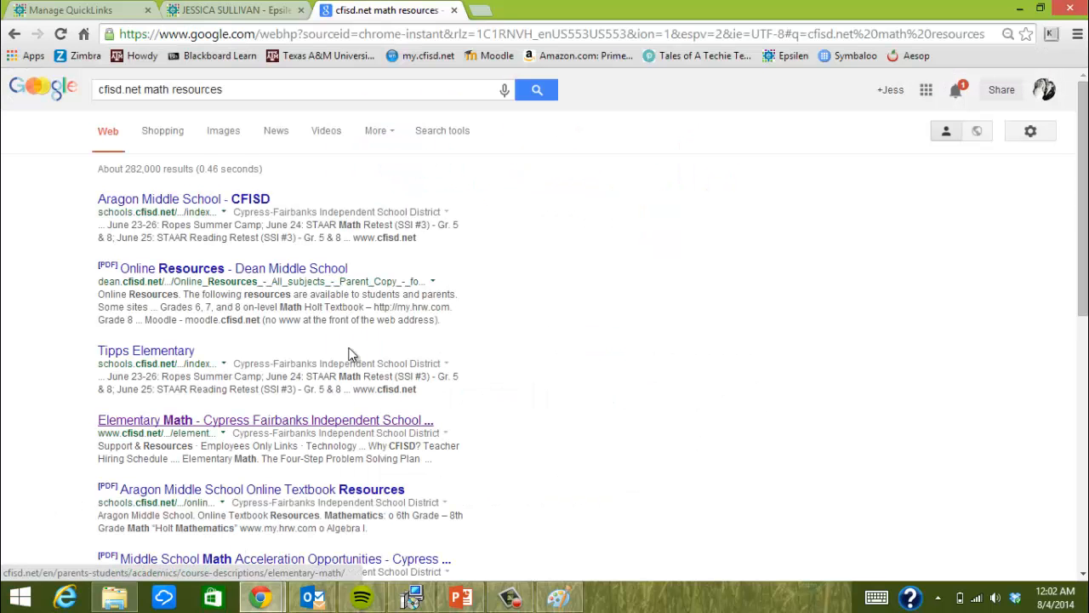
Copy the CFISD Elementary Math page address and return to Manage QuickLinks
click(212, 421)
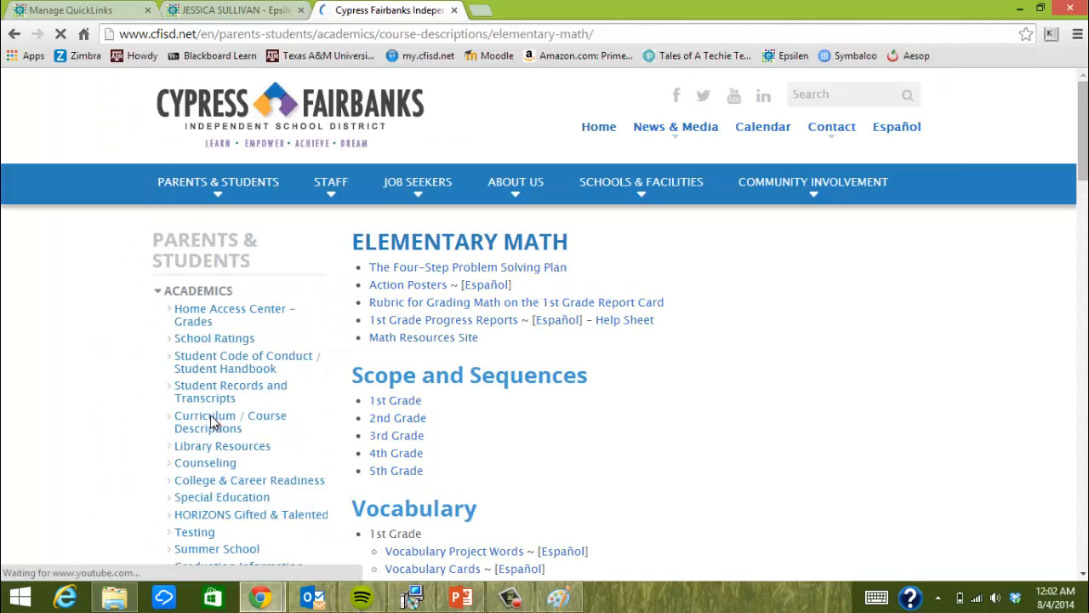
click(183, 34)
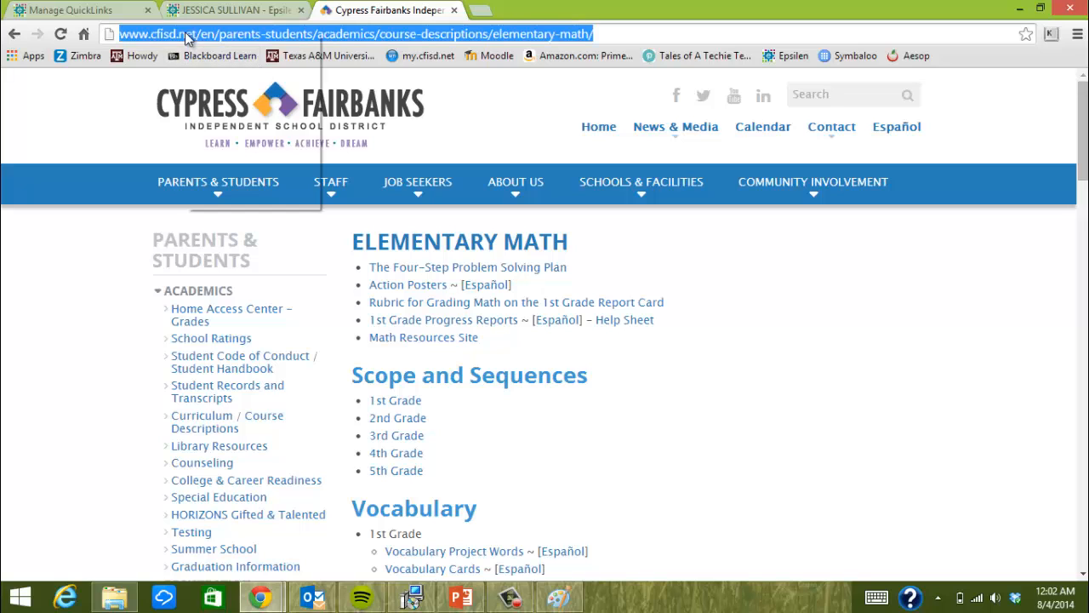
right_click(186, 34)
click(223, 92)
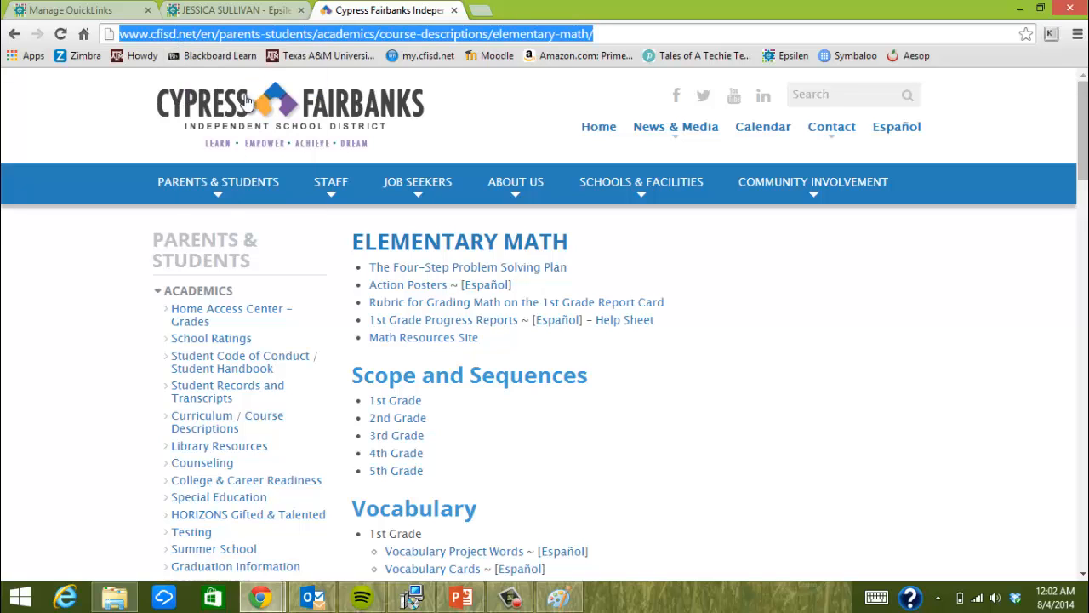
click(75, 9)
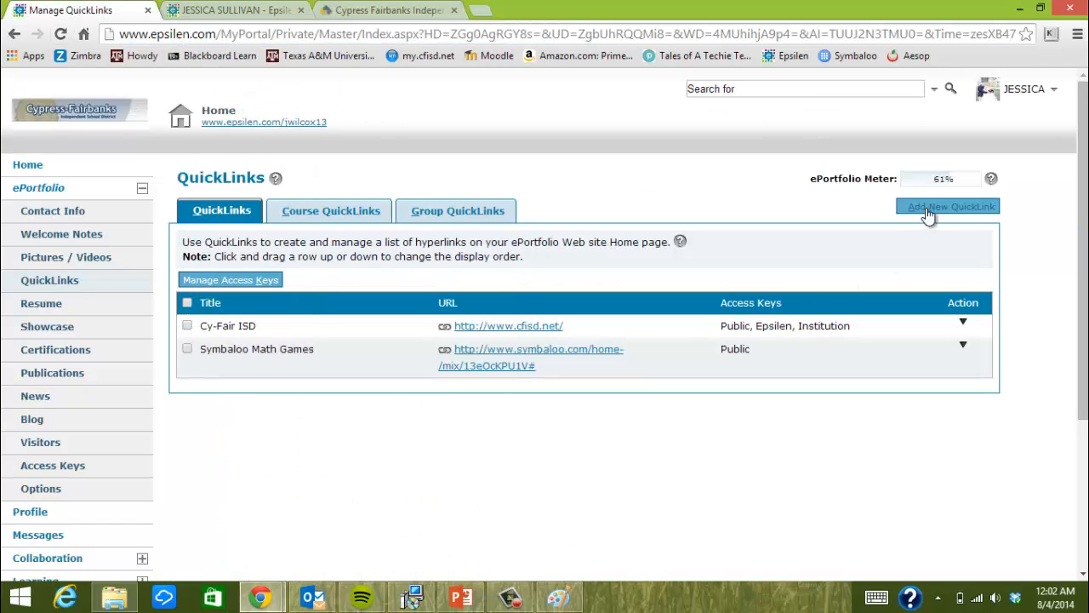
Start a new QuickLink titled 'CFISD Math Resources'
click(928, 209)
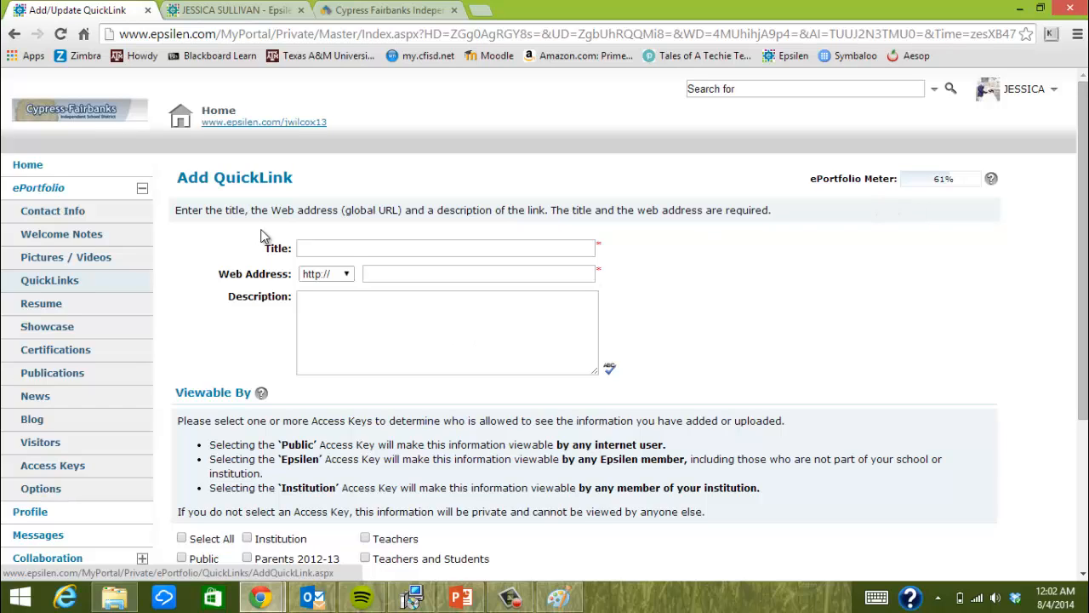
click(350, 246)
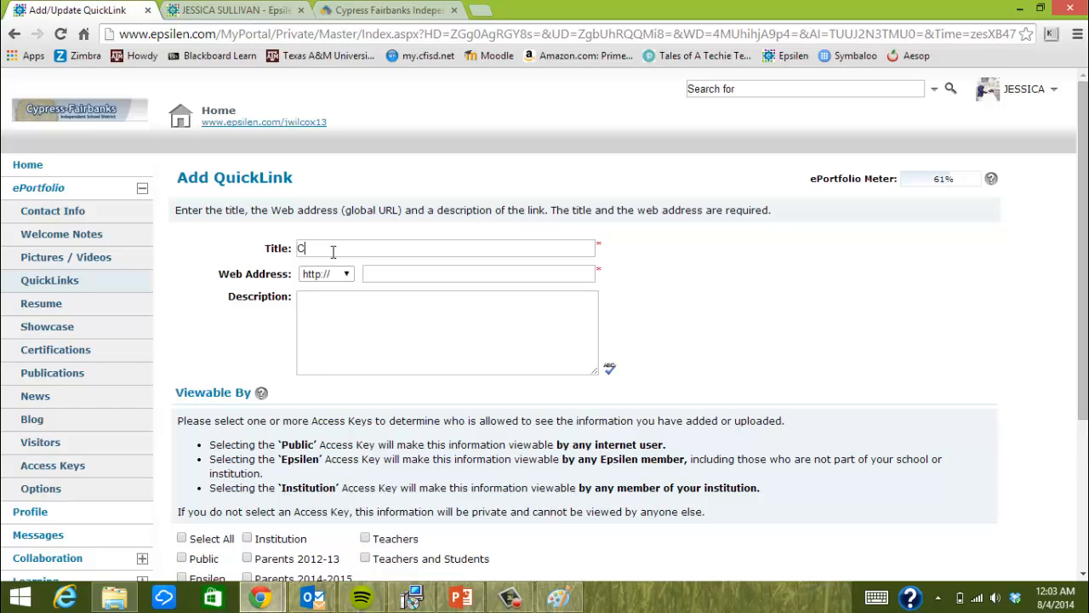
text(ISD t)
text(ath RE)
key(BackSpace)
text(esources)
Paste the copied CFISD elementary-math page address as the QuickLink's web address
right_click(396, 273)
click(596, 362)
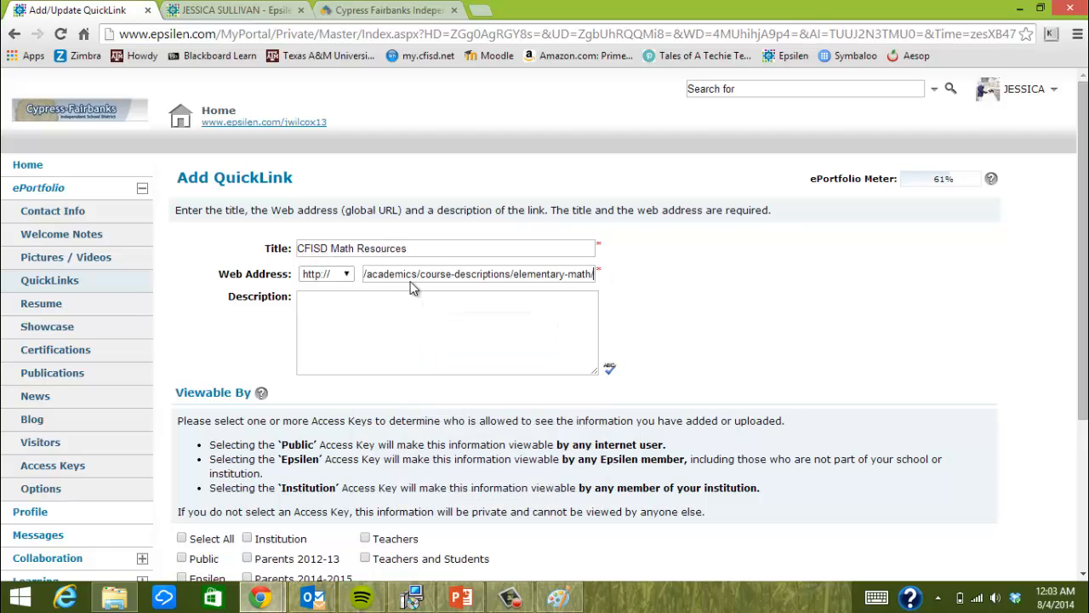
click(362, 274)
drag(378, 274, 323, 326)
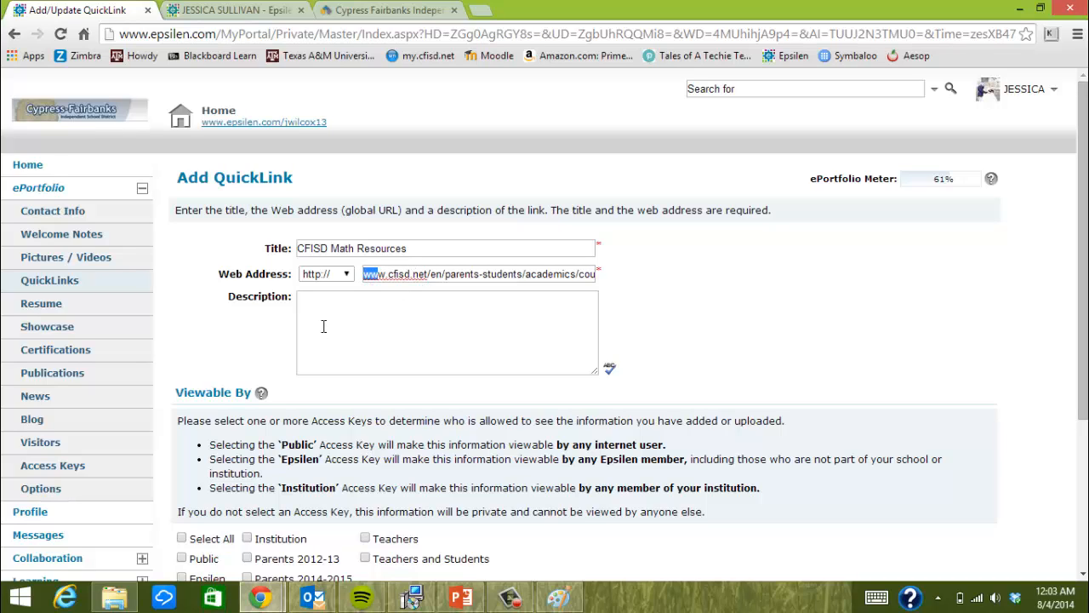
Enter the description 'Math resources site from Cy-Fair ISD'
click(324, 326)
text(Math resour)
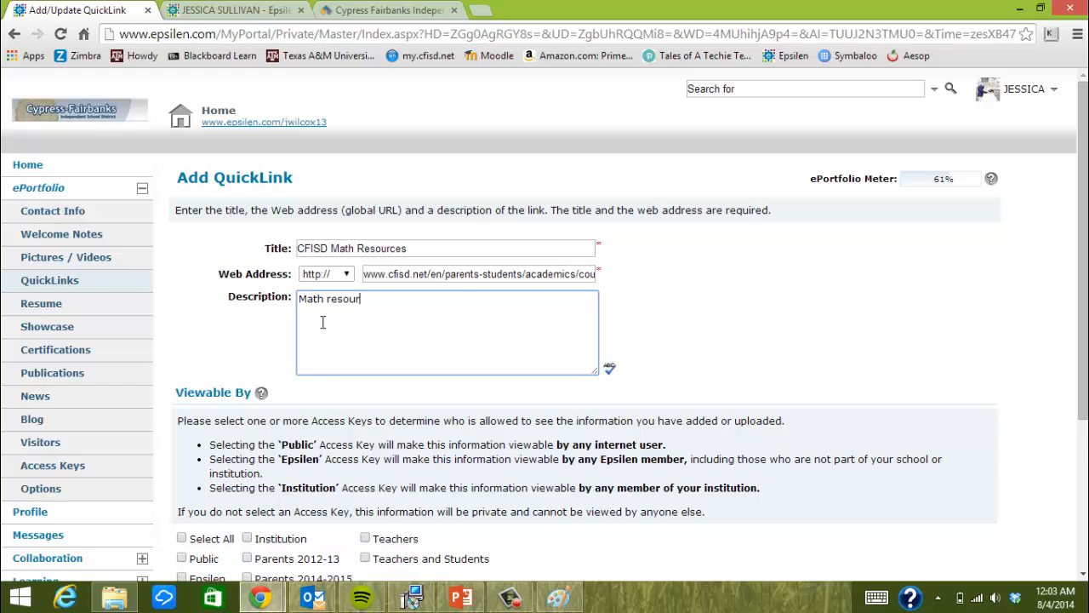
text(te from )
text(CFISD)
key(BackSpace)
key(BackSpace)
text(y0F)
text(-Fair)
text( IS)
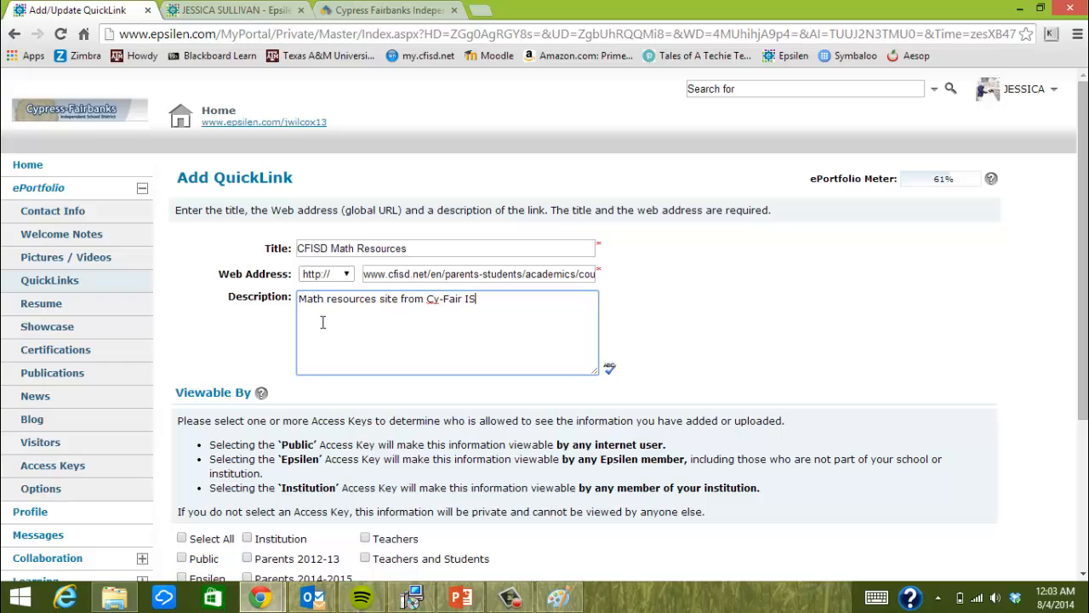
text(D)
scroll(280, 340, down, 3)
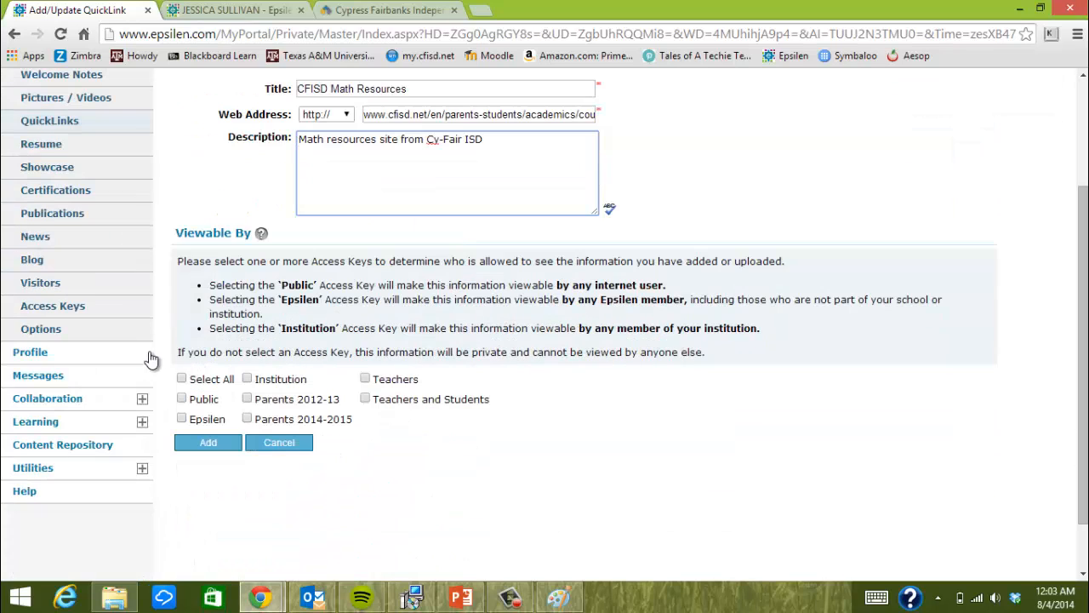
Make the CFISD Math Resources QuickLink viewable by Public and view the public ePortfolio page
click(182, 398)
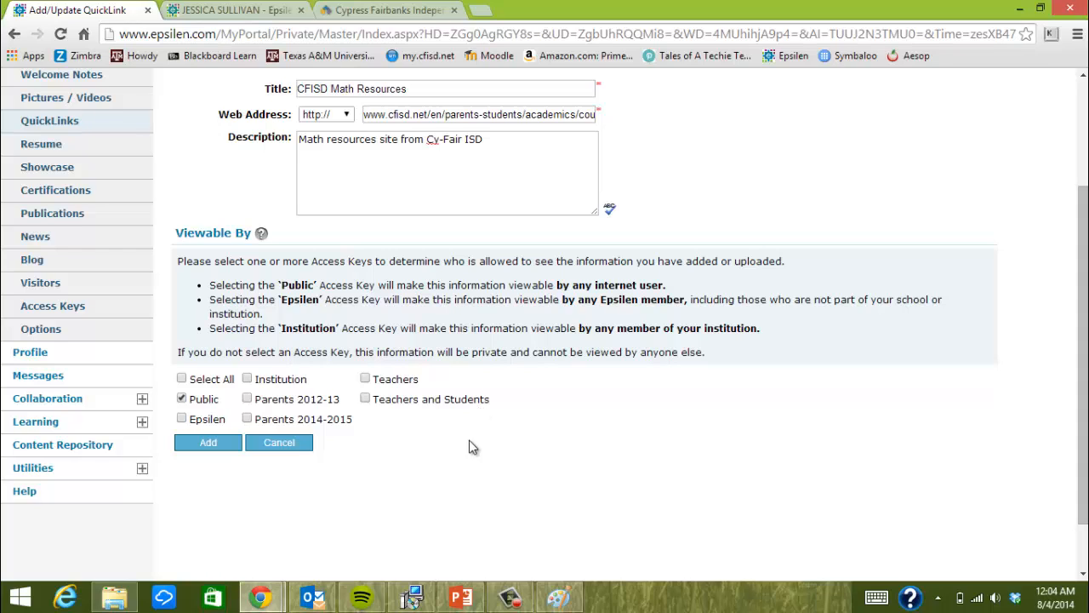
click(264, 12)
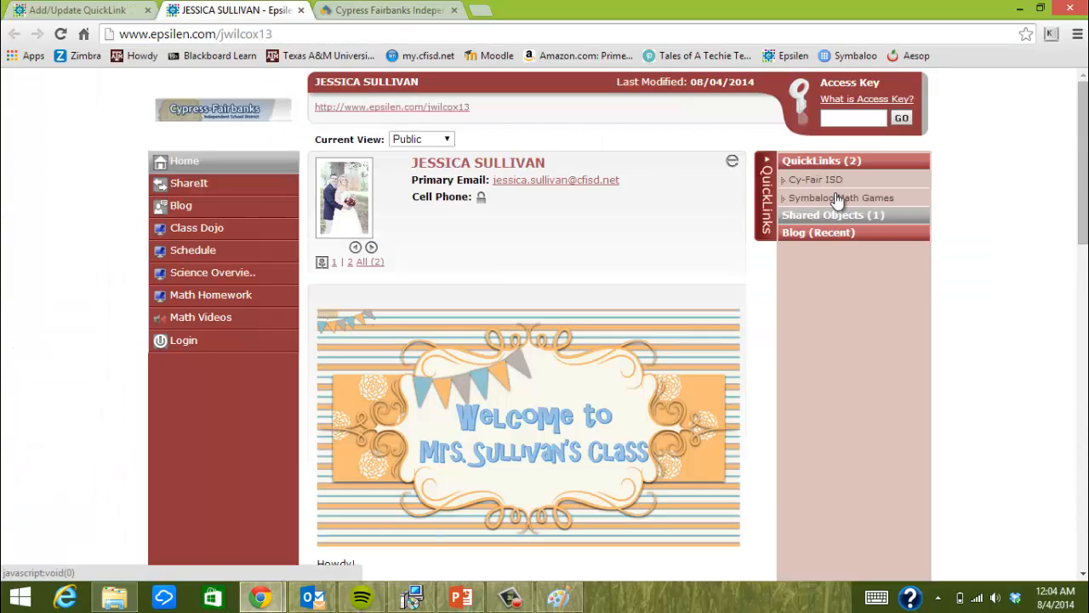
Enter a viewer access key to preview the portfolio's Teachers view
click(861, 116)
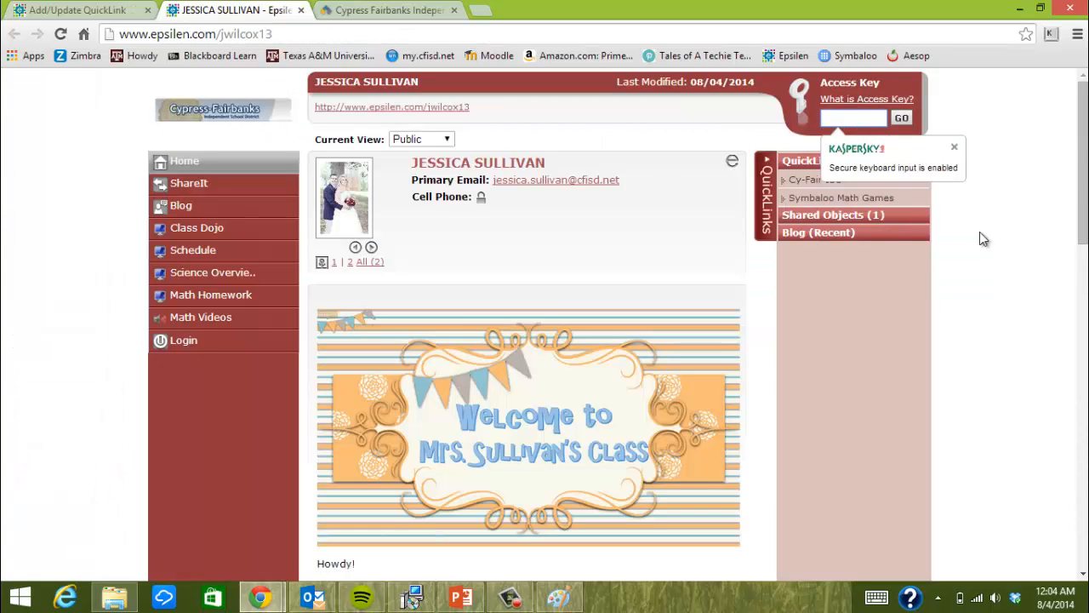
text(•••)
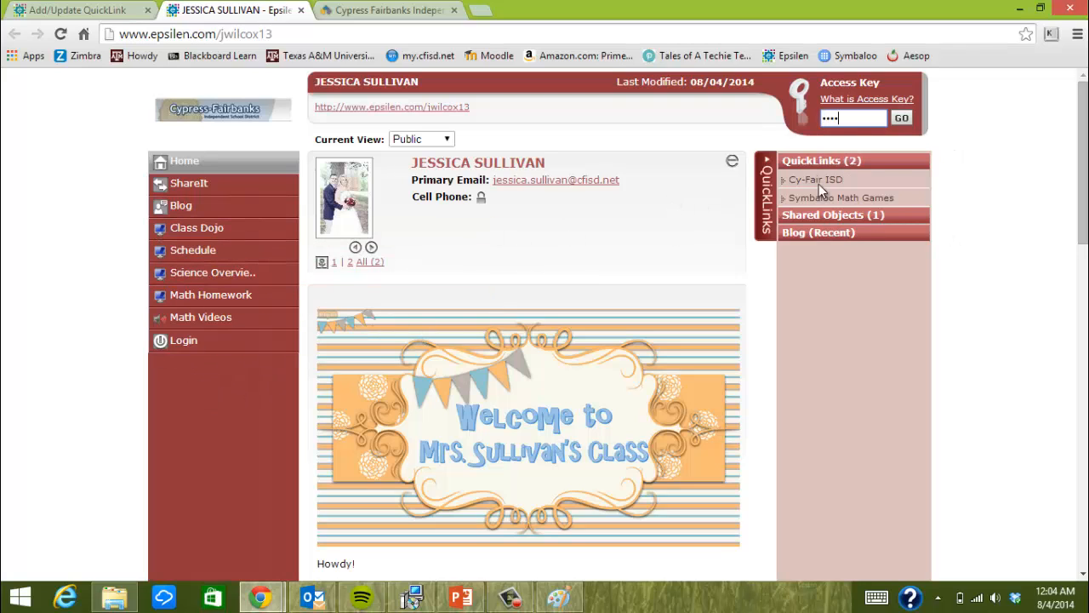
click(905, 119)
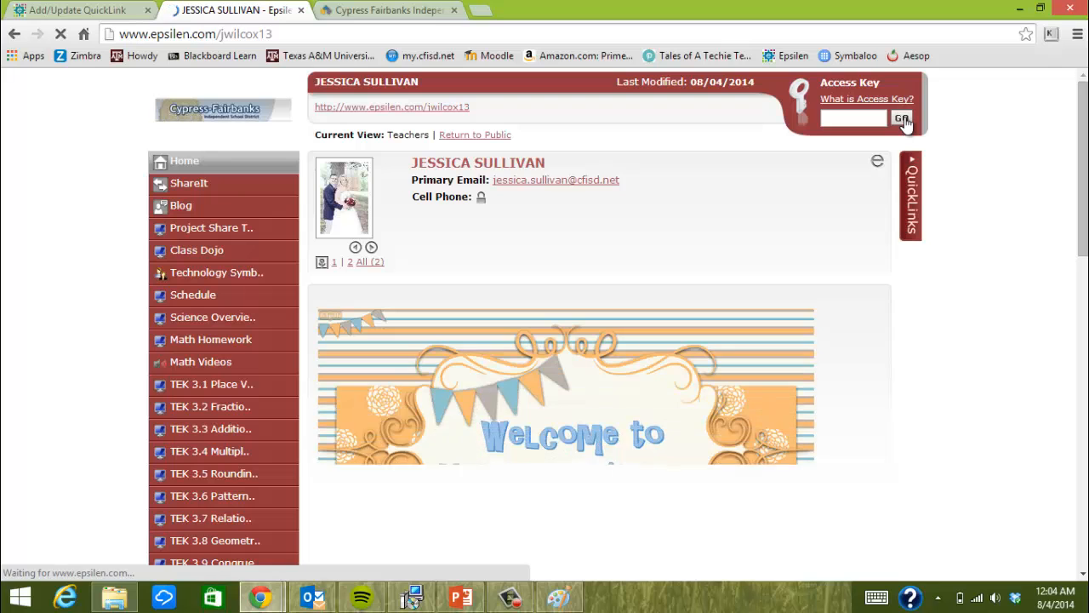
Switch the portfolio's Current View back to Public
scroll(255, 231, down, 4)
scroll(244, 175, up, 3)
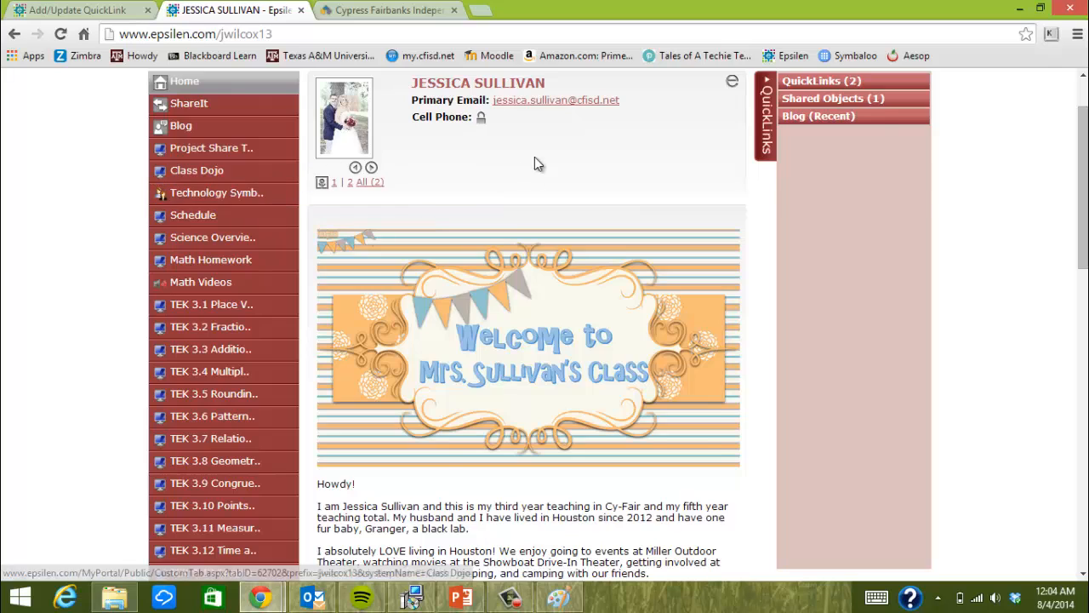
scroll(528, 179, up, 2)
click(475, 136)
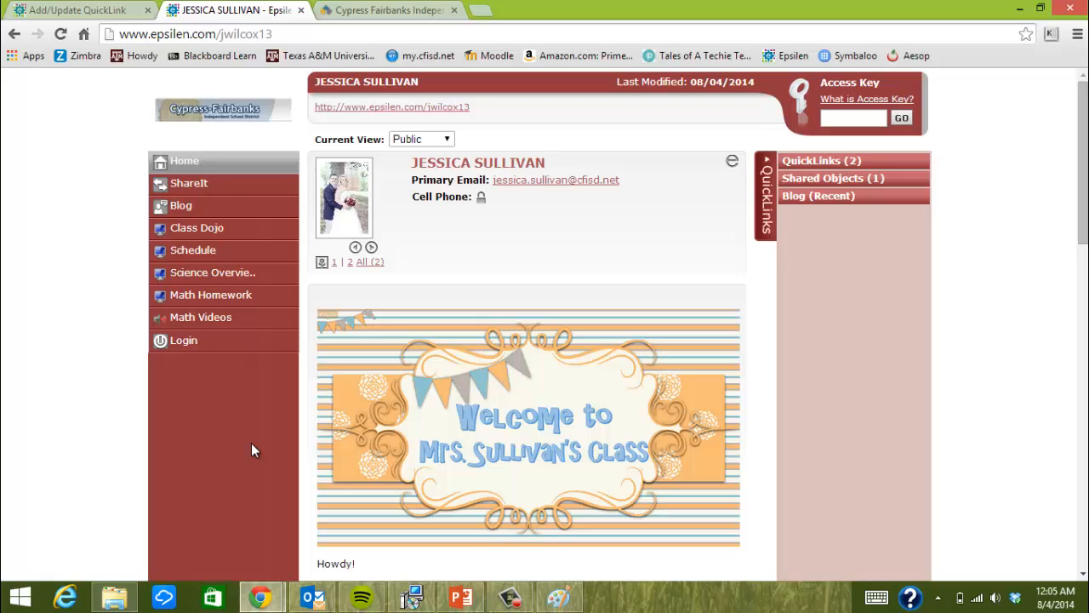
Enter the teacher/student access key and browse the unlocked TEK 3.1–3.13 menu items
click(831, 118)
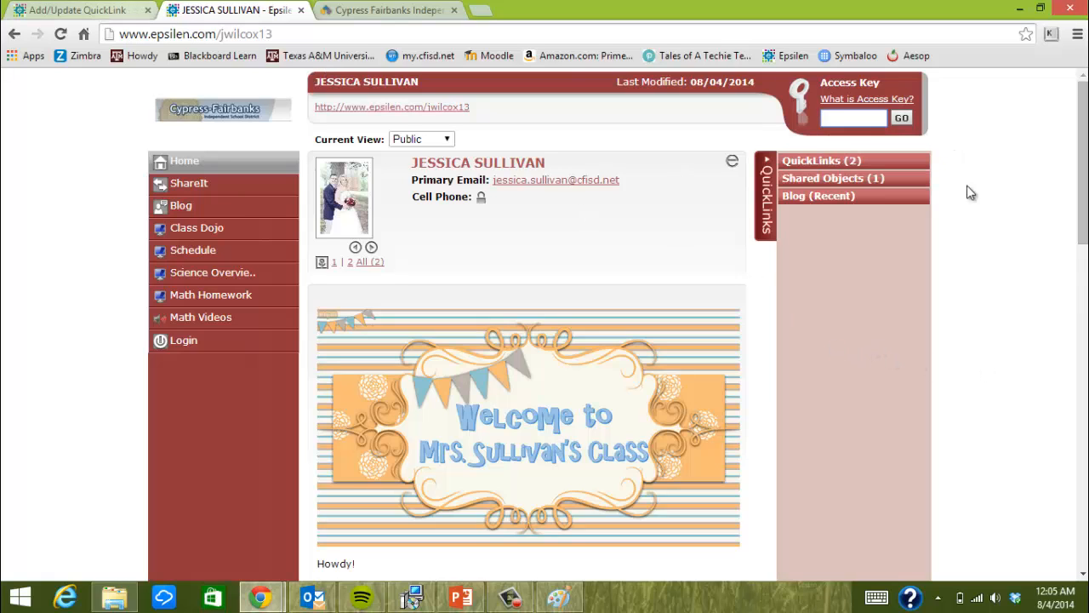
text(****)
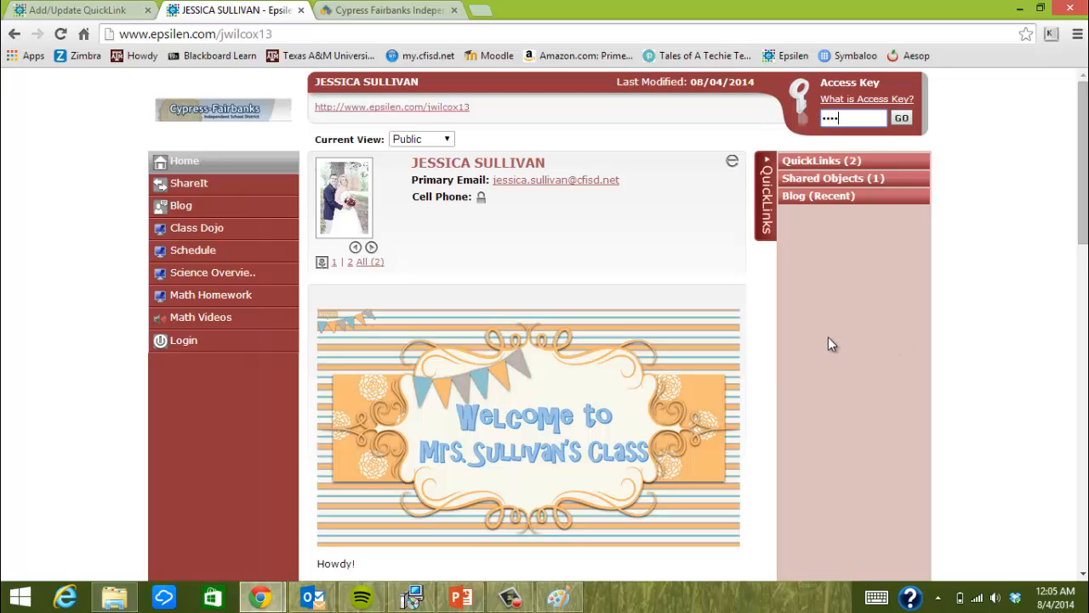
key(Return)
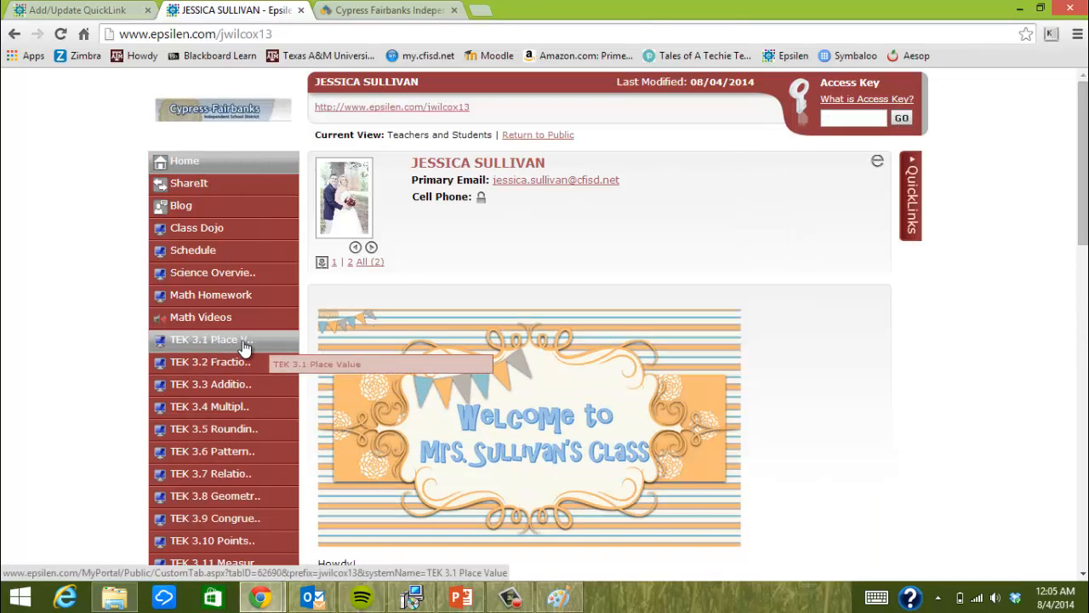
scroll(243, 347, down, 1)
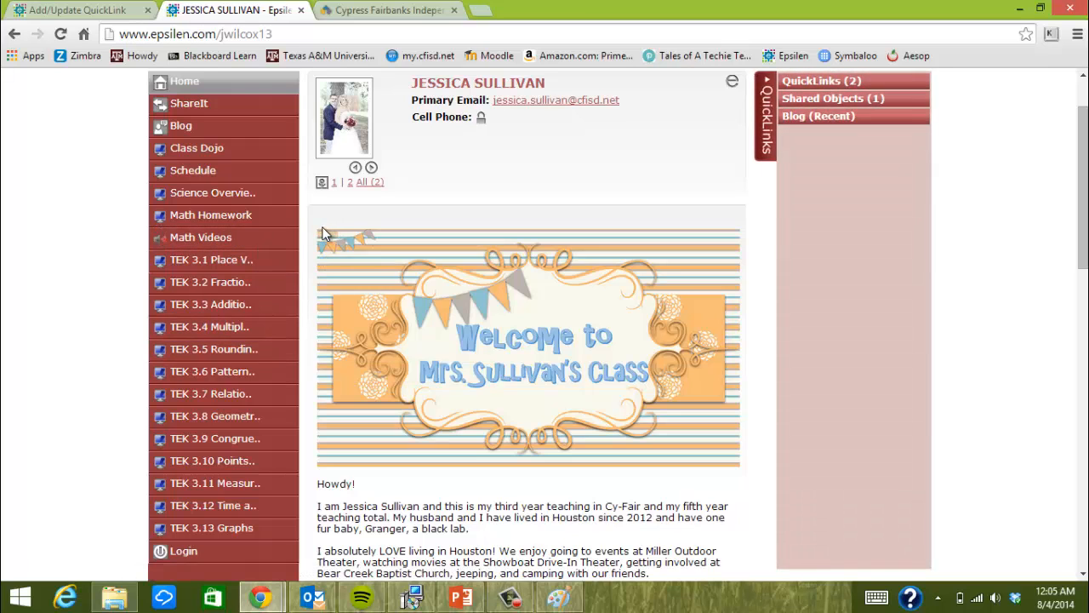
scroll(277, 246, down, 2)
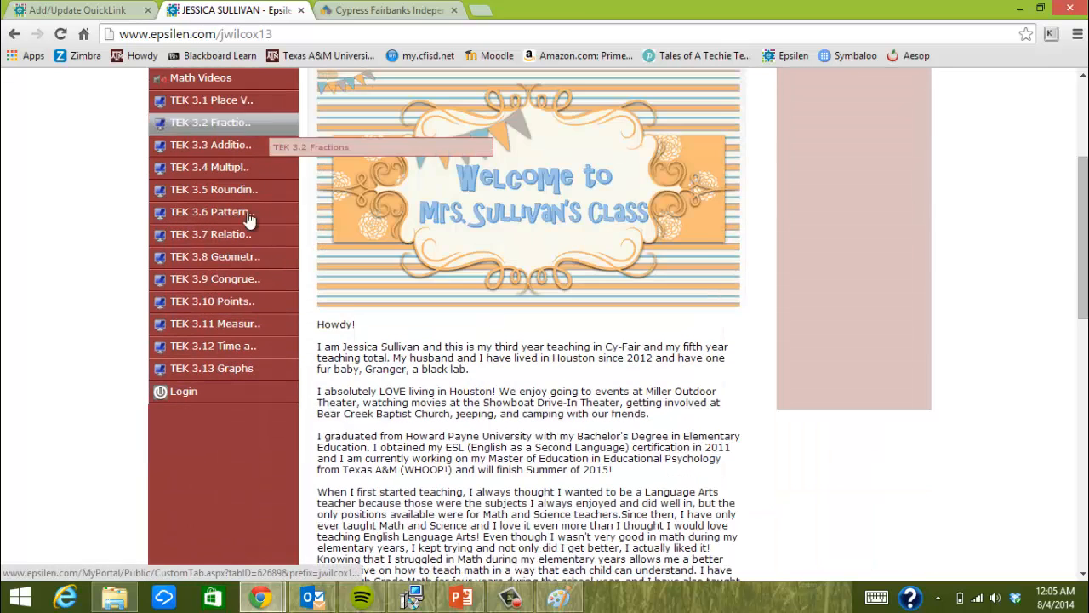
scroll(247, 220, up, 1)
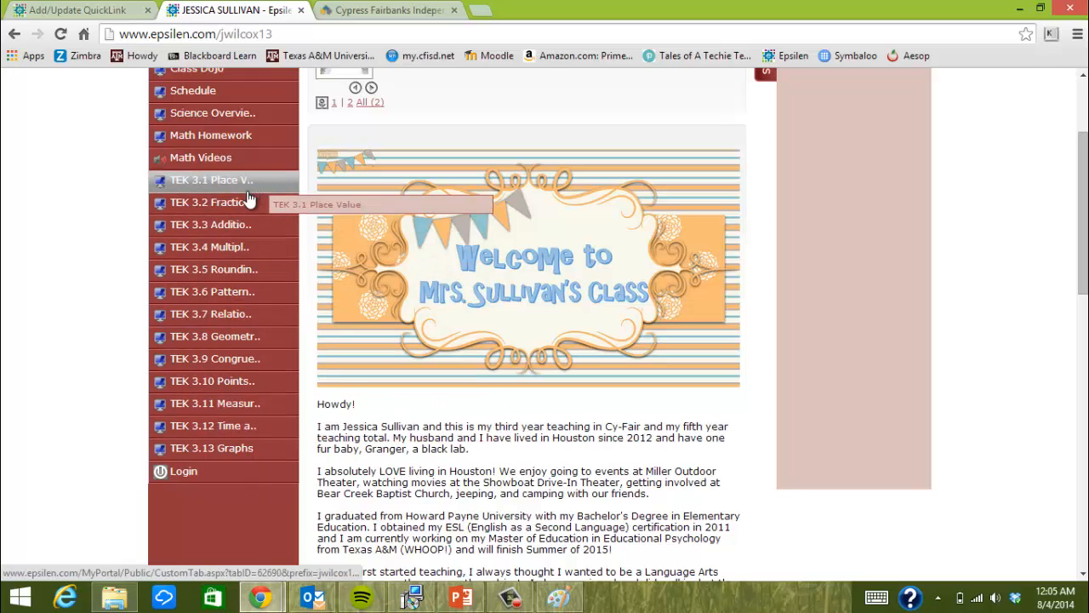
Add the CFISD Math Resources QuickLink and confirm it may be public
click(85, 8)
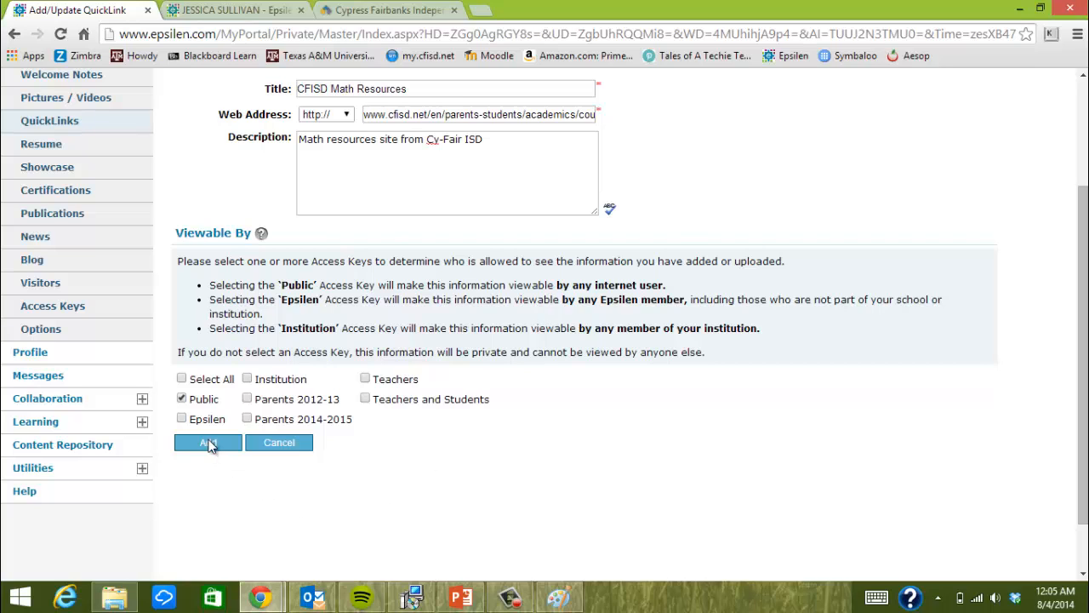
click(209, 445)
click(570, 207)
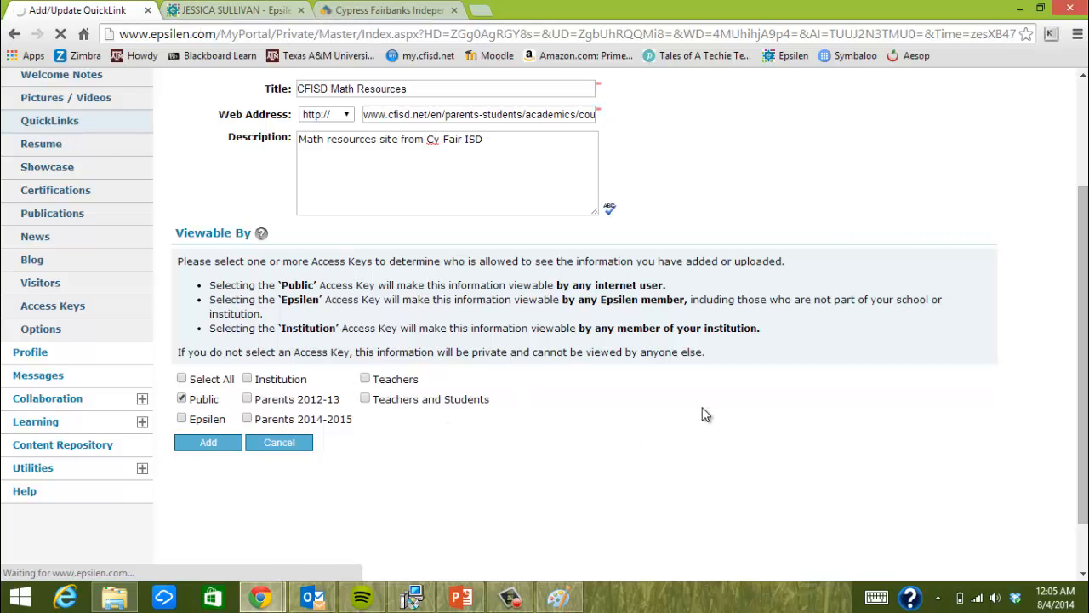
scroll(700, 412, up, 3)
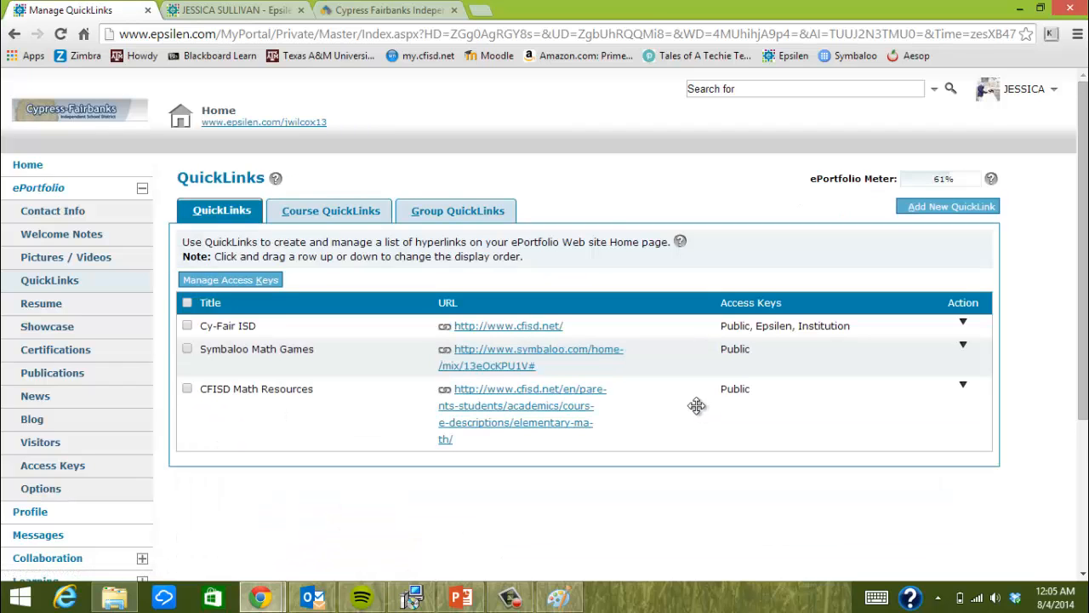
Reload the live ePortfolio and expand the QuickLinks panel to show the third link
click(239, 9)
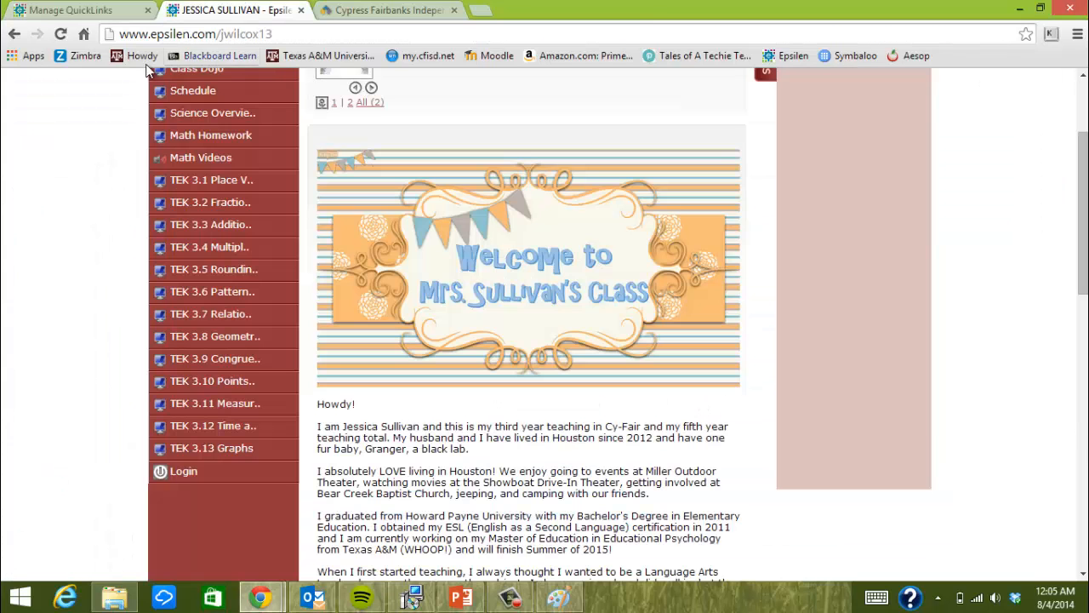
click(60, 34)
click(578, 153)
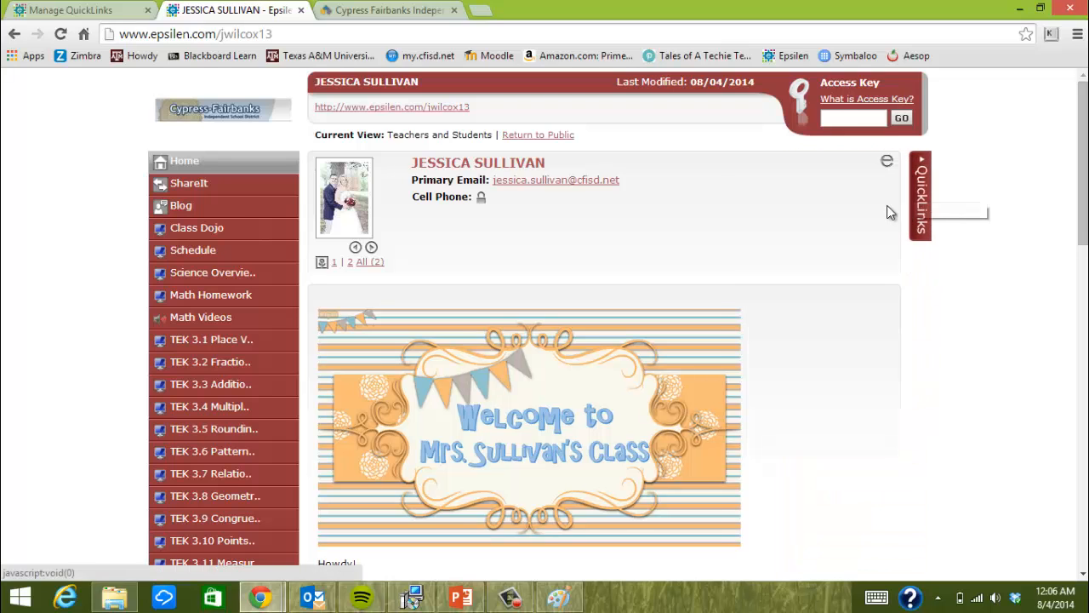
click(922, 197)
click(835, 161)
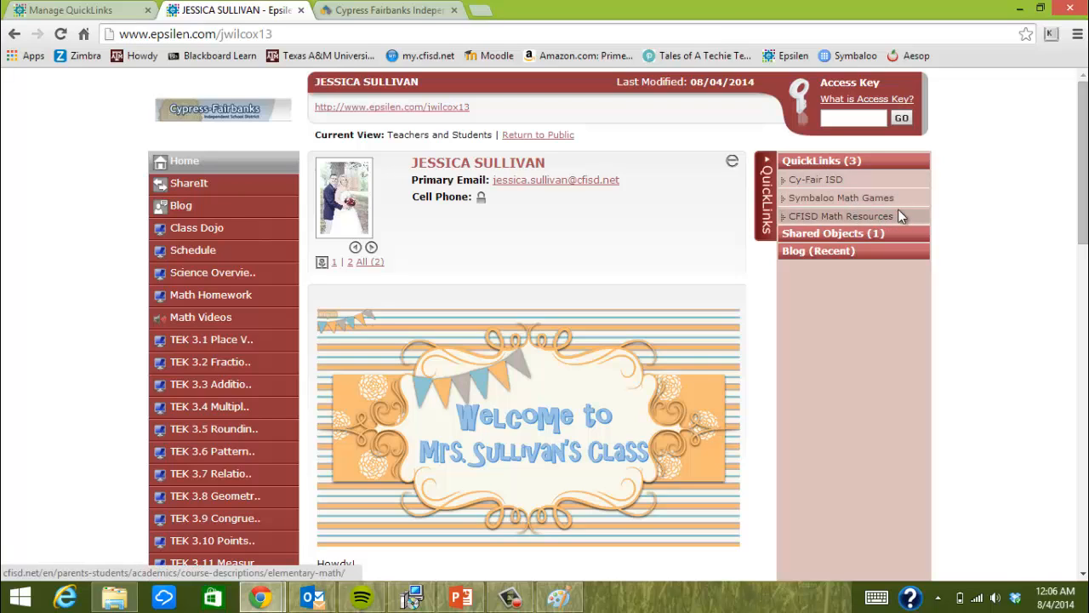
Open the Resume management page, then check the live ePortfolio again
click(62, 10)
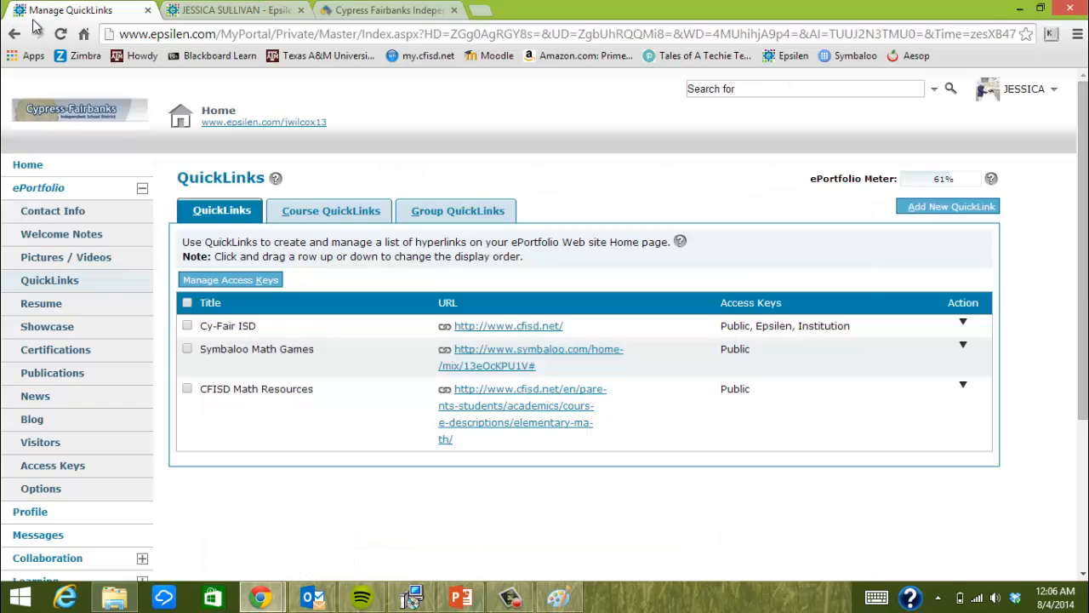
click(52, 312)
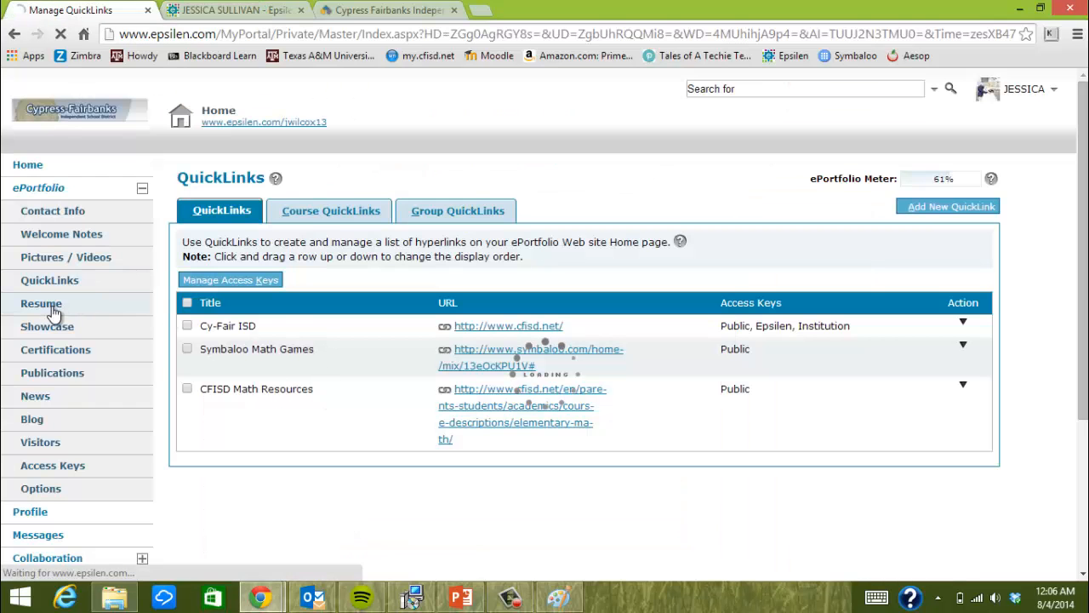
click(214, 12)
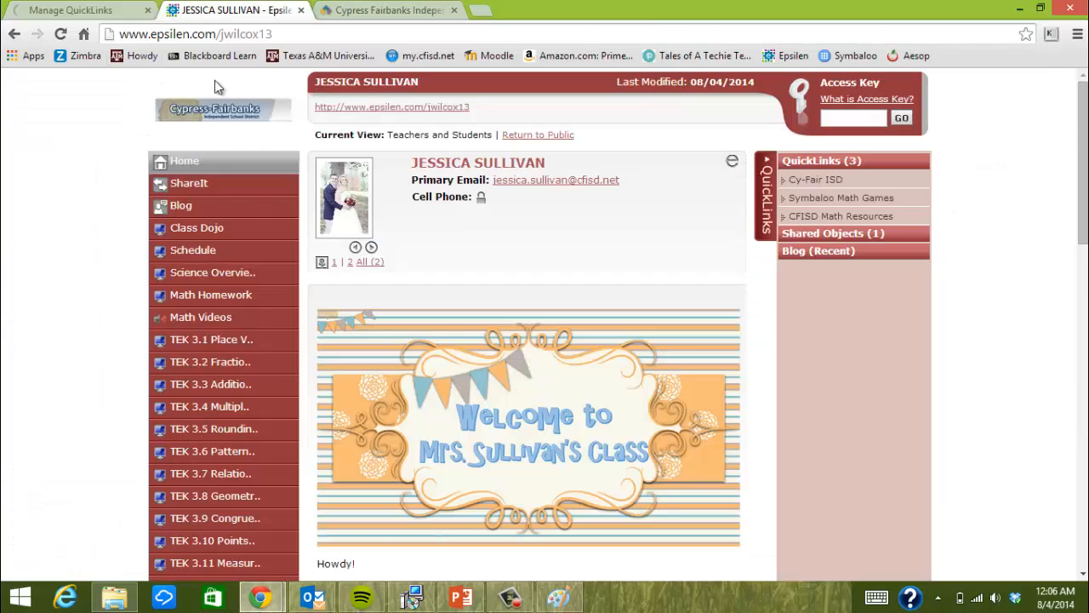
click(29, 9)
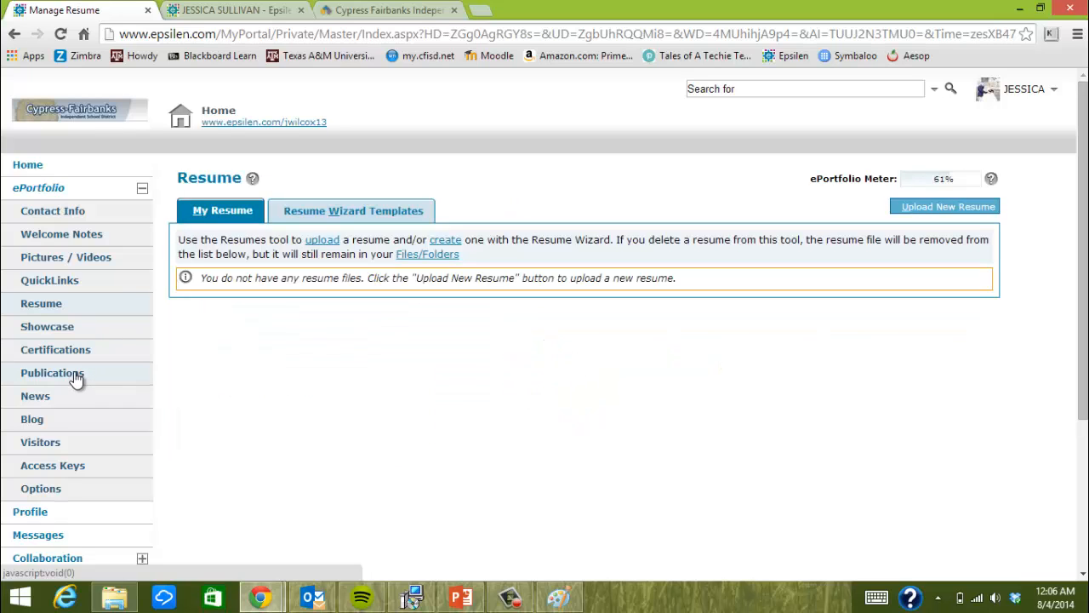
Browse the Blog page, then the Visitors log of visit dates, times and masked IPs
scroll(75, 379, down, 1)
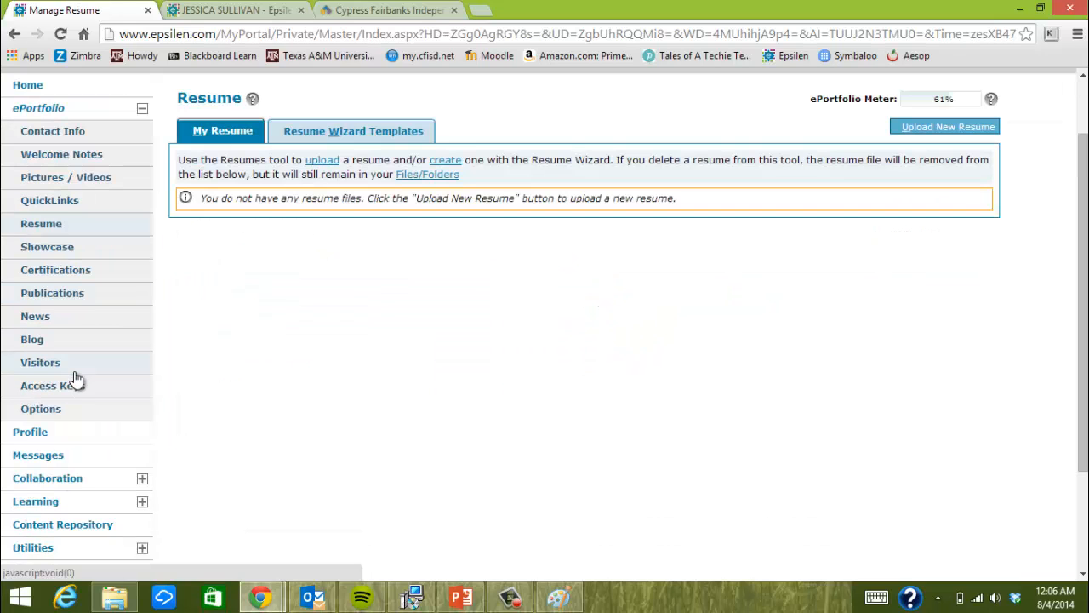
click(35, 340)
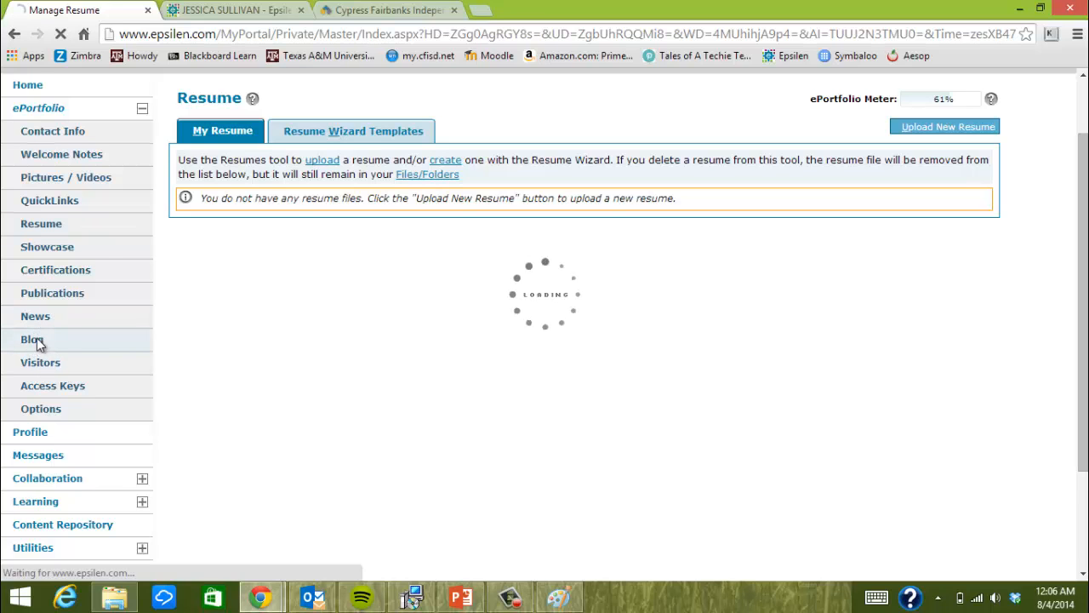
scroll(58, 379, down, 1)
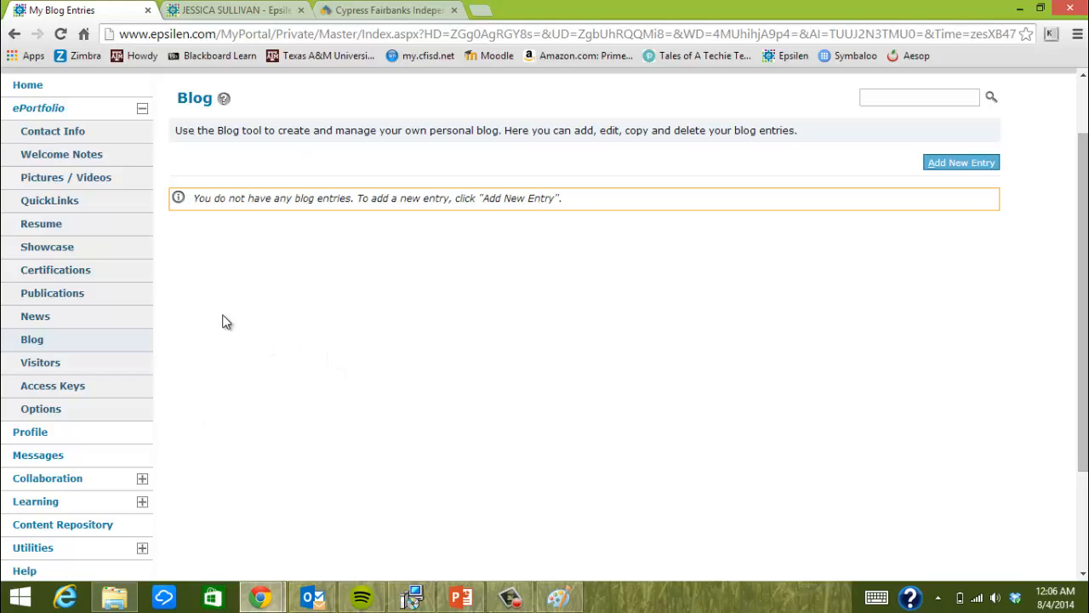
click(40, 368)
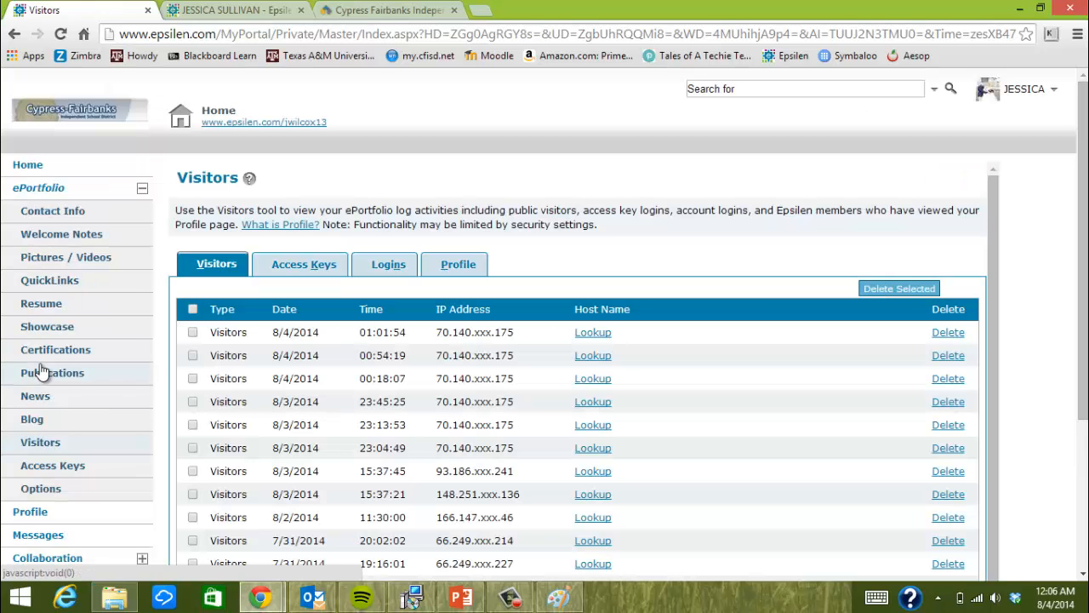
scroll(434, 361, down, 3)
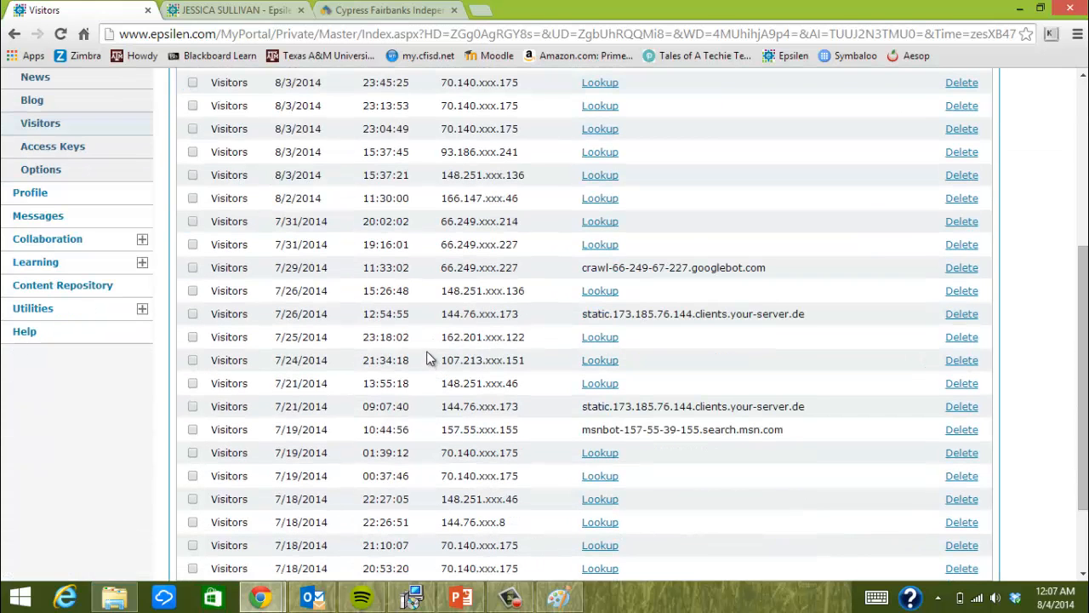
scroll(292, 357, up, 2)
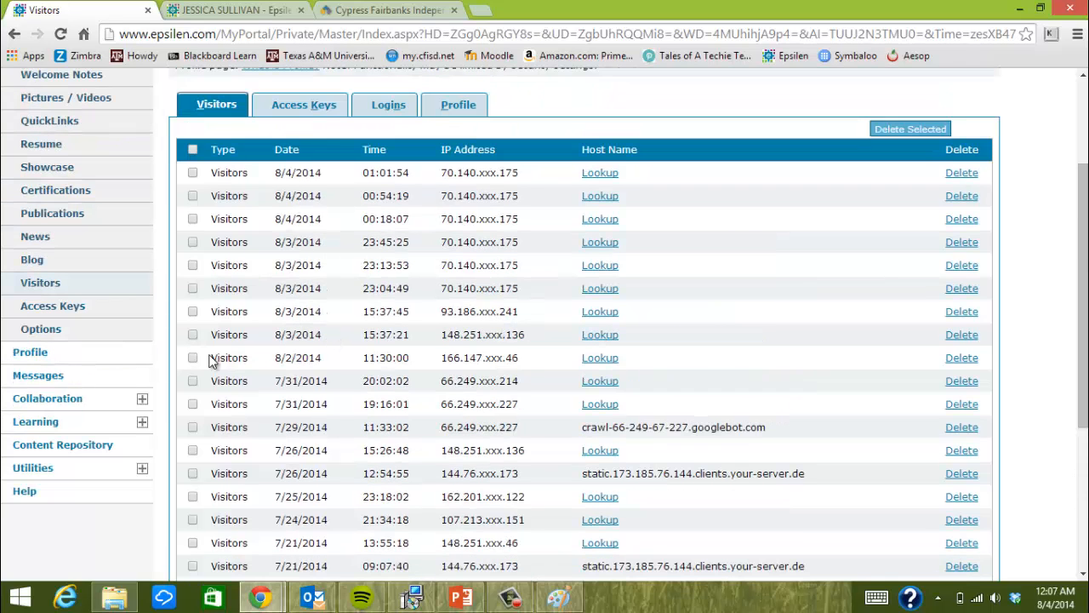
click(57, 312)
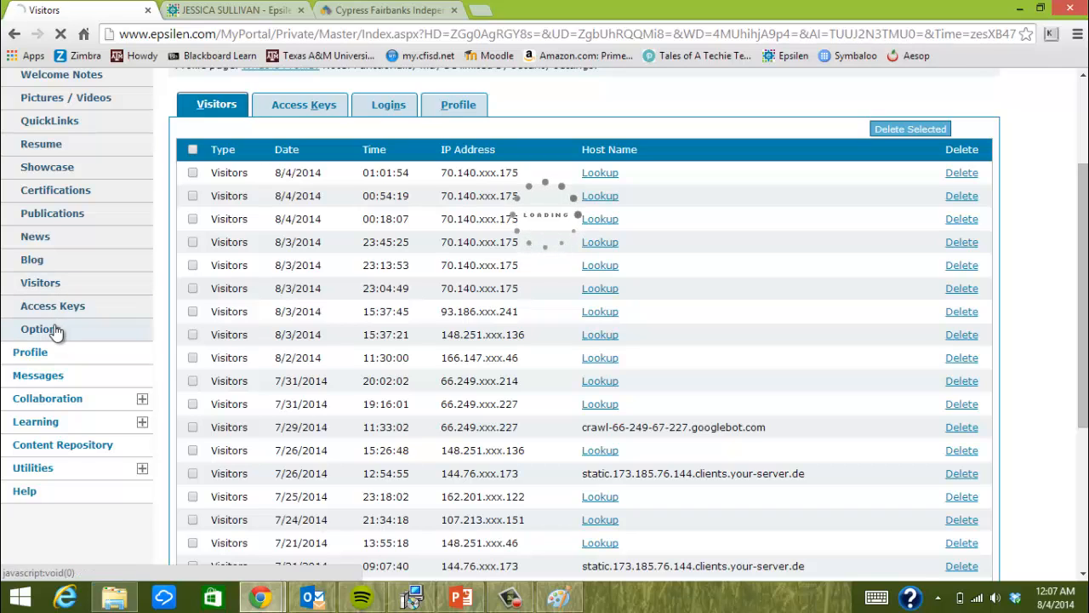
Check Menu / Tool Options showing only Blog enabled, then return to the live ePortfolio
click(54, 328)
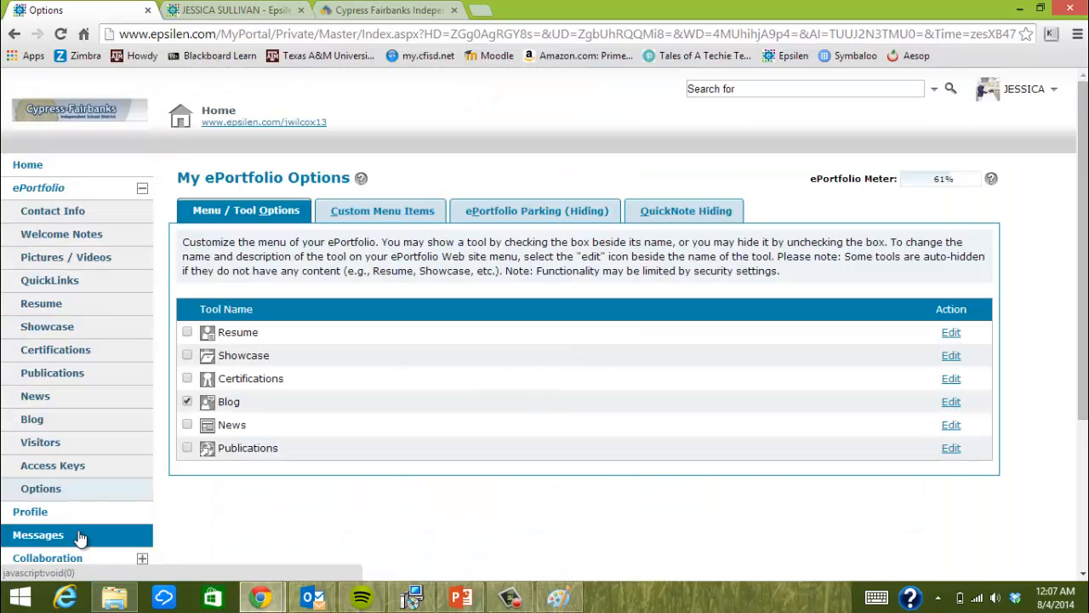
scroll(381, 473, down, 1)
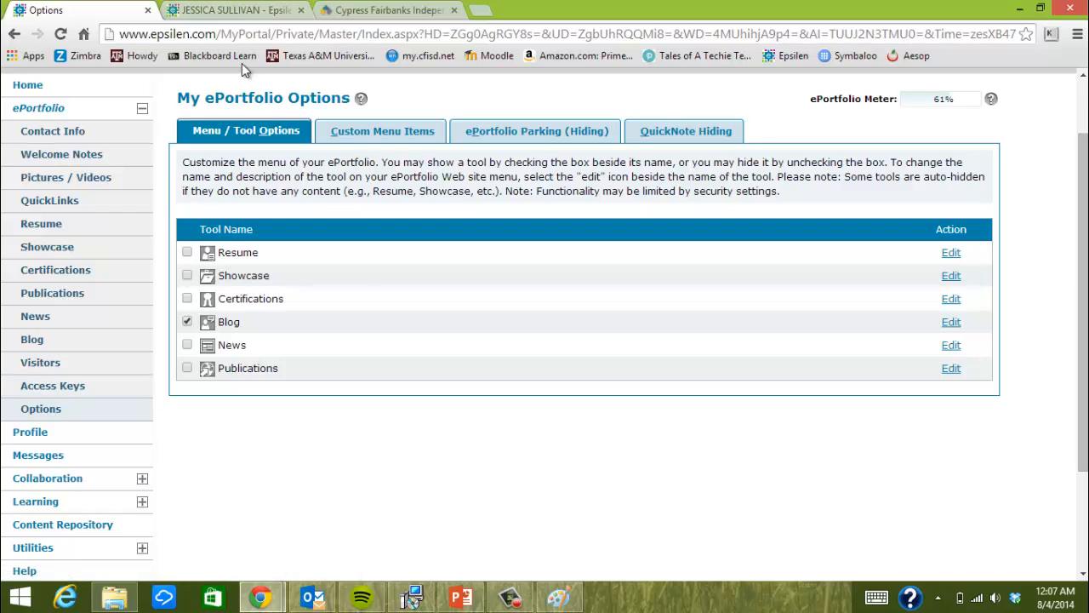
click(245, 9)
scroll(217, 236, down, 2)
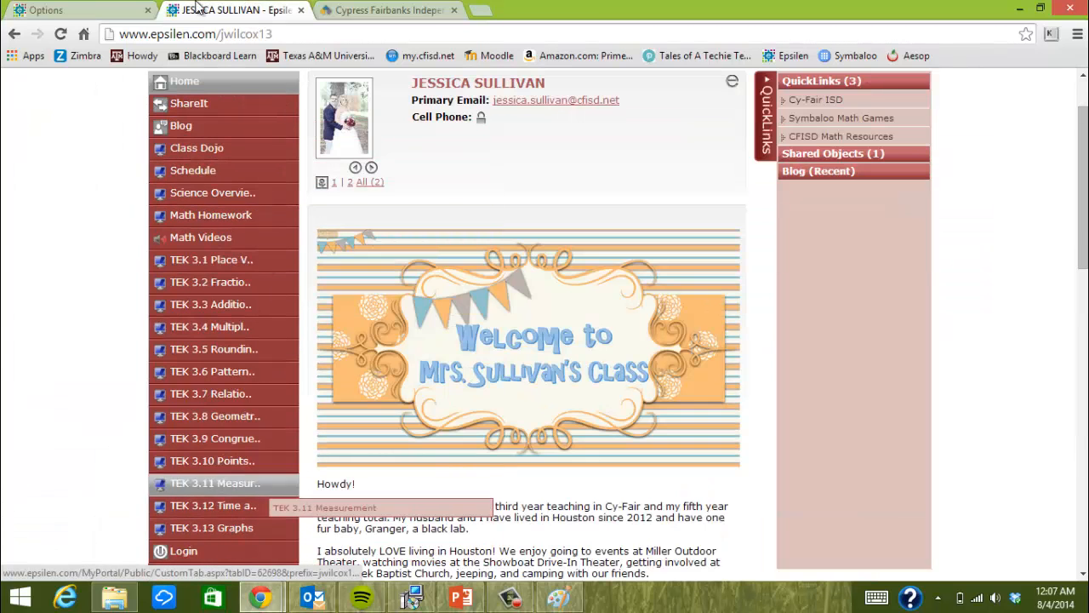
Go back to the My ePortfolio Options page with its Menu / Tool Options
click(107, 10)
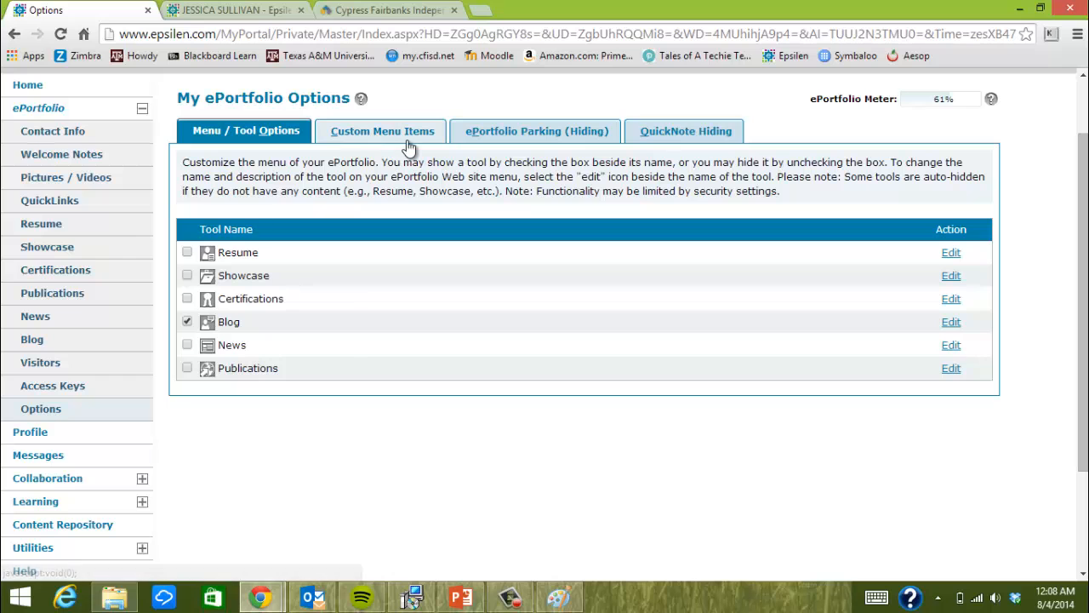
Review the Custom Menu Items and their access keys, then start a new custom menu
click(377, 131)
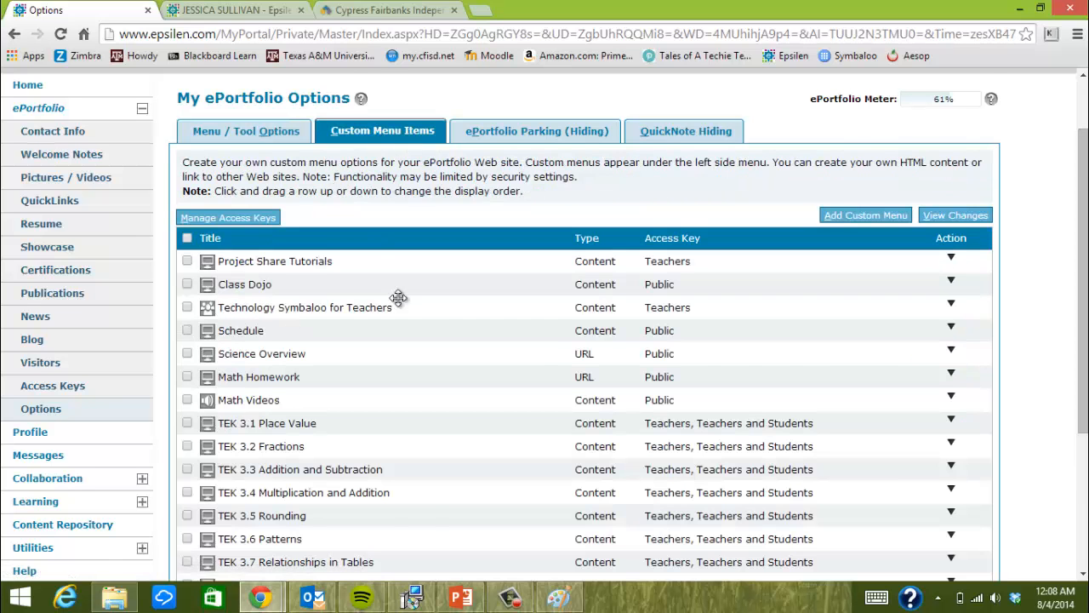
scroll(412, 298, down, 1)
scroll(412, 298, down, 2)
scroll(398, 283, up, 1)
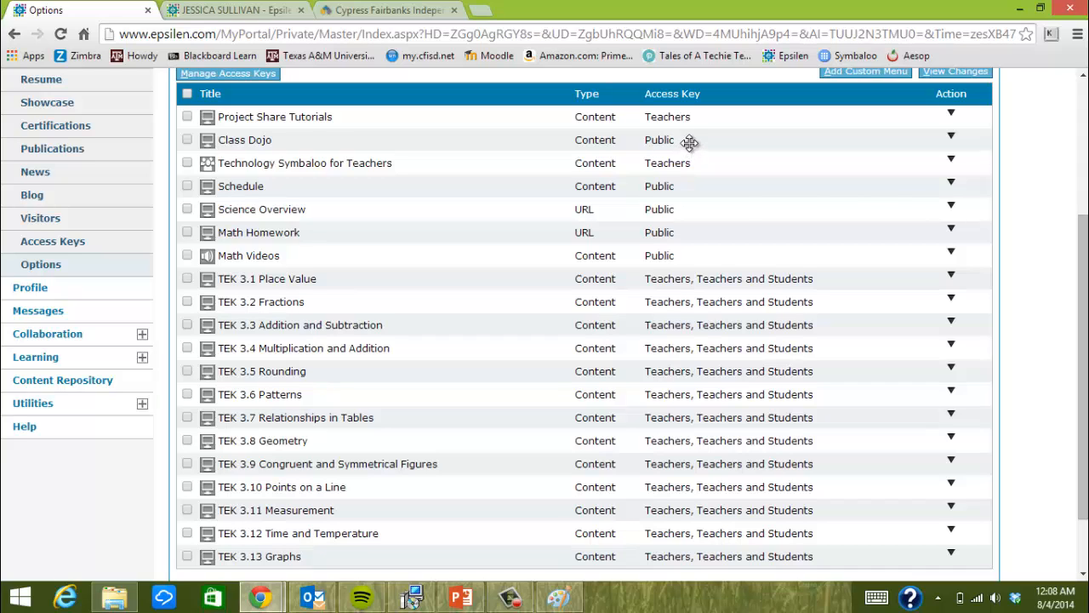
scroll(706, 231, down, 1)
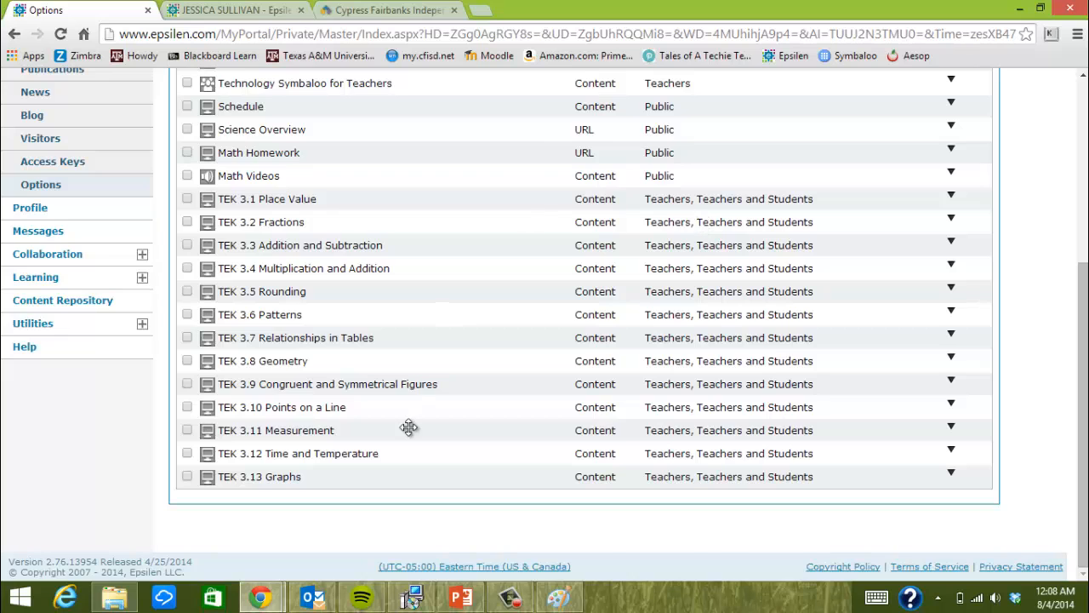
scroll(407, 426, up, 5)
scroll(405, 410, down, 3)
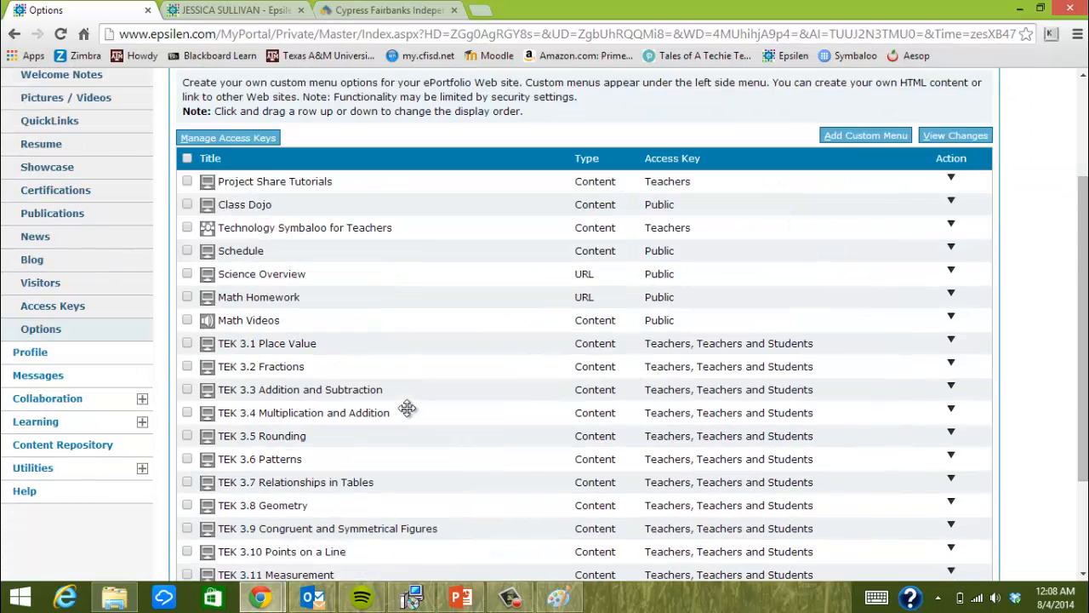
scroll(434, 408, up, 1)
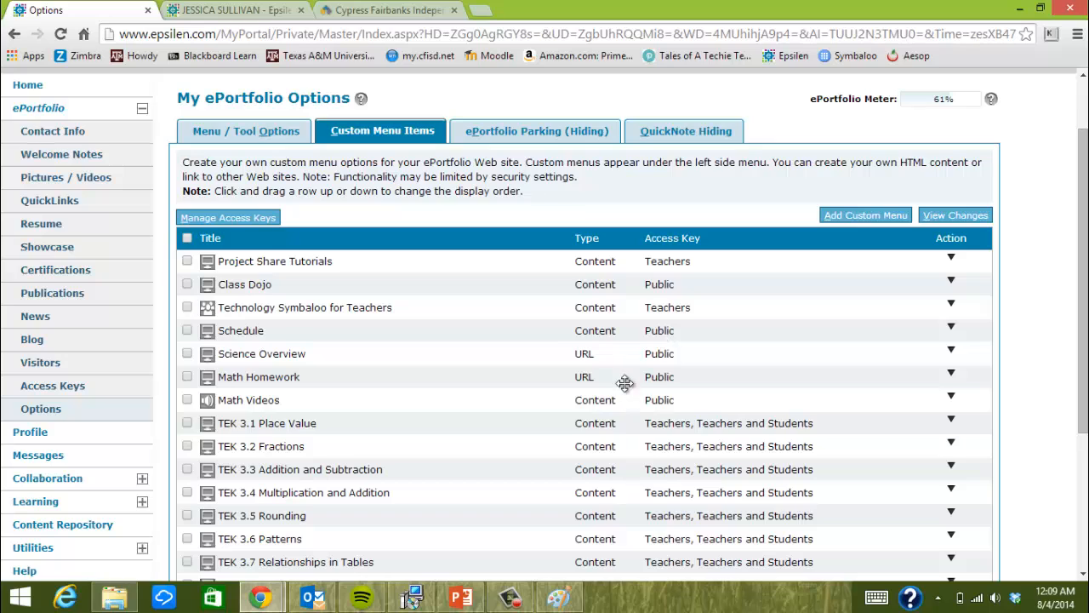
click(869, 215)
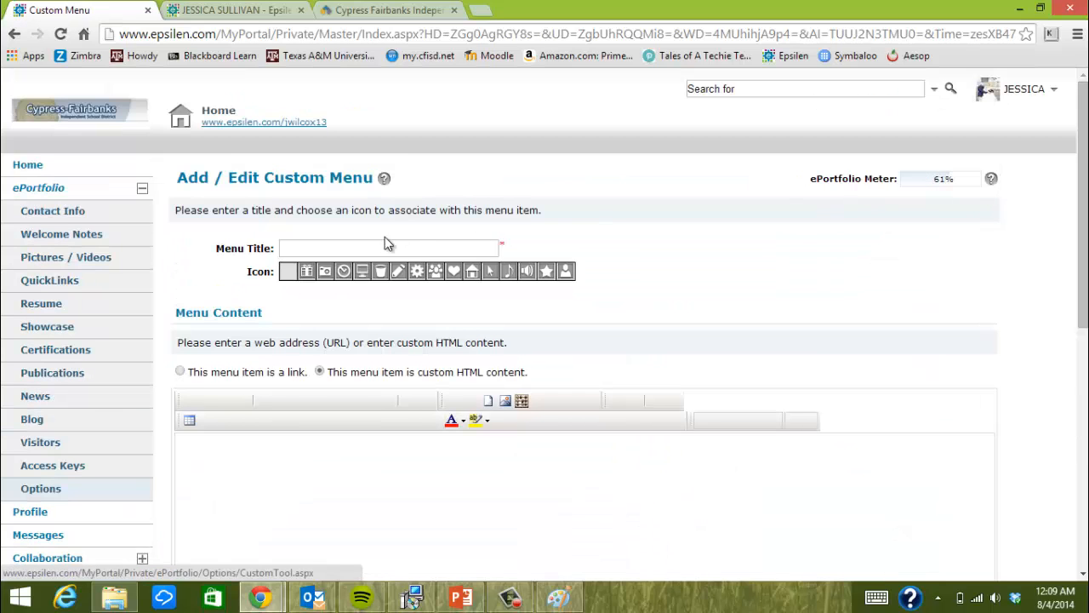
Title the new custom menu 'Classroom Pictures'
click(390, 251)
text(Class)
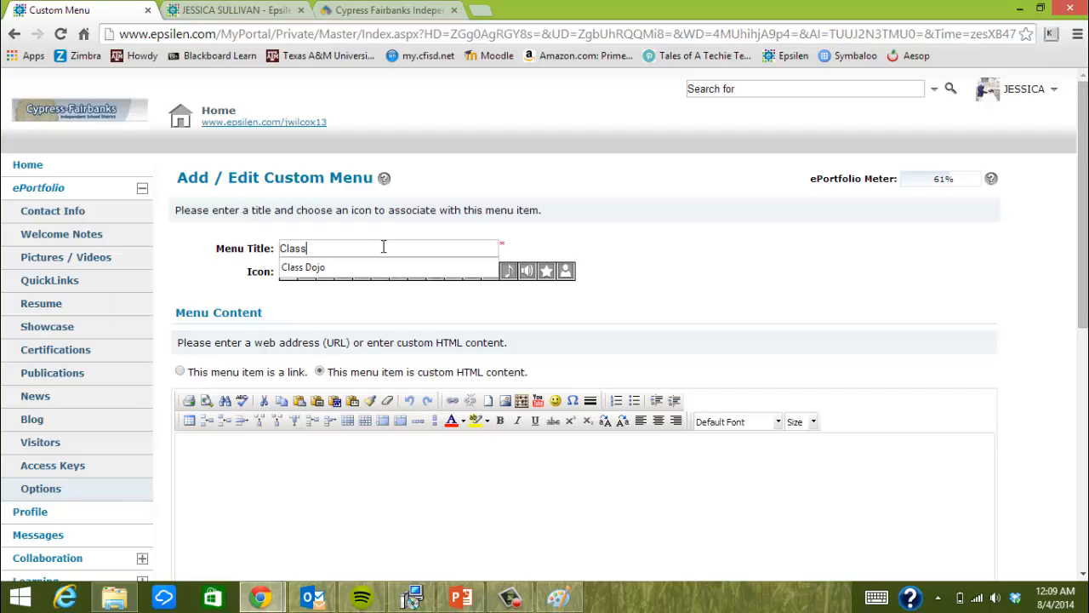
text(room Plo)
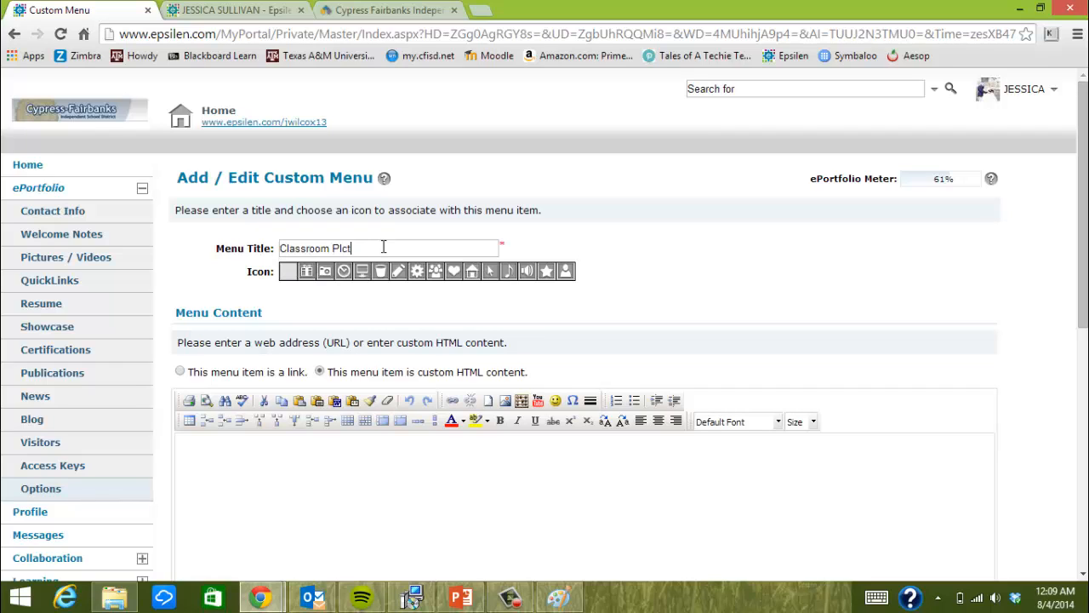
key(BackSpace)
text(ctures)
key(BackSpace)
key(BackSpace)
key(BackSpace)
key(BackSpace)
key(BackSpace)
text(tures)
scroll(290, 353, down, 1)
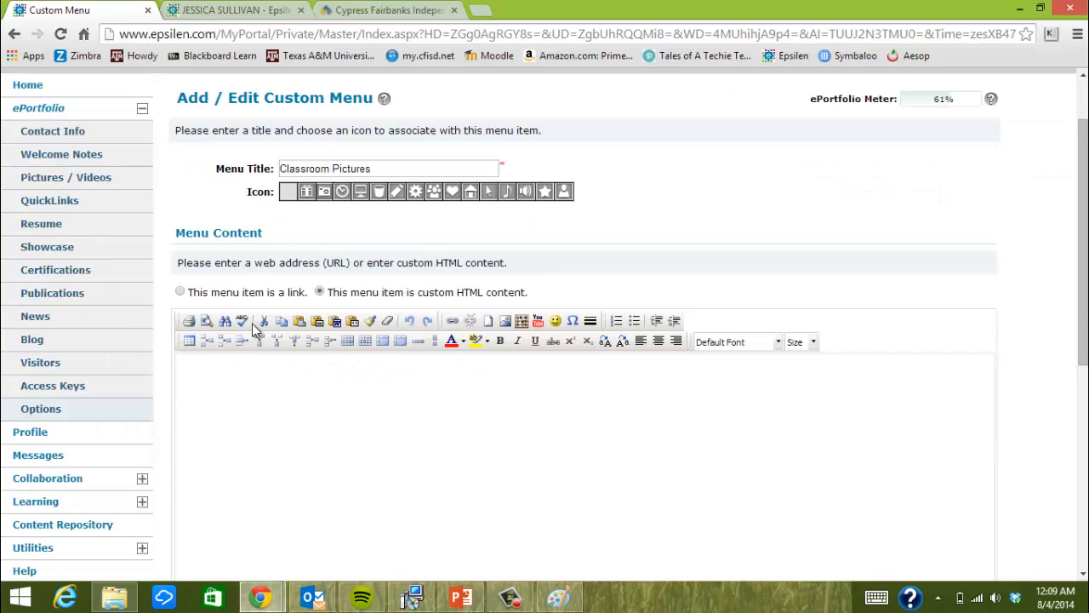
scroll(460, 260, down, 1)
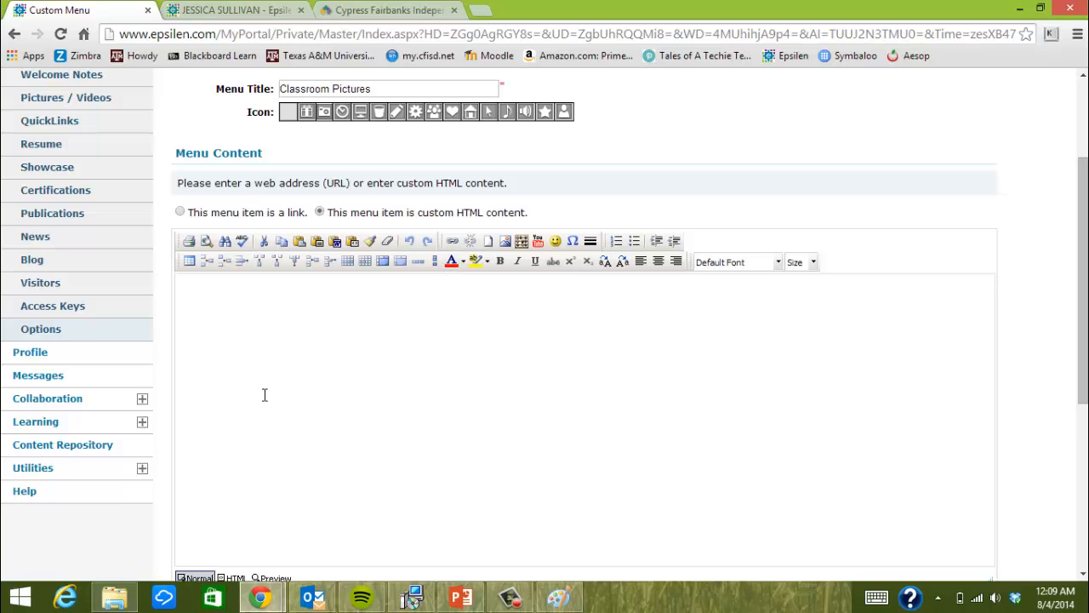
Write 'Pictures are coming soon!' as the menu content, closing Insert Image without adding one
click(253, 320)
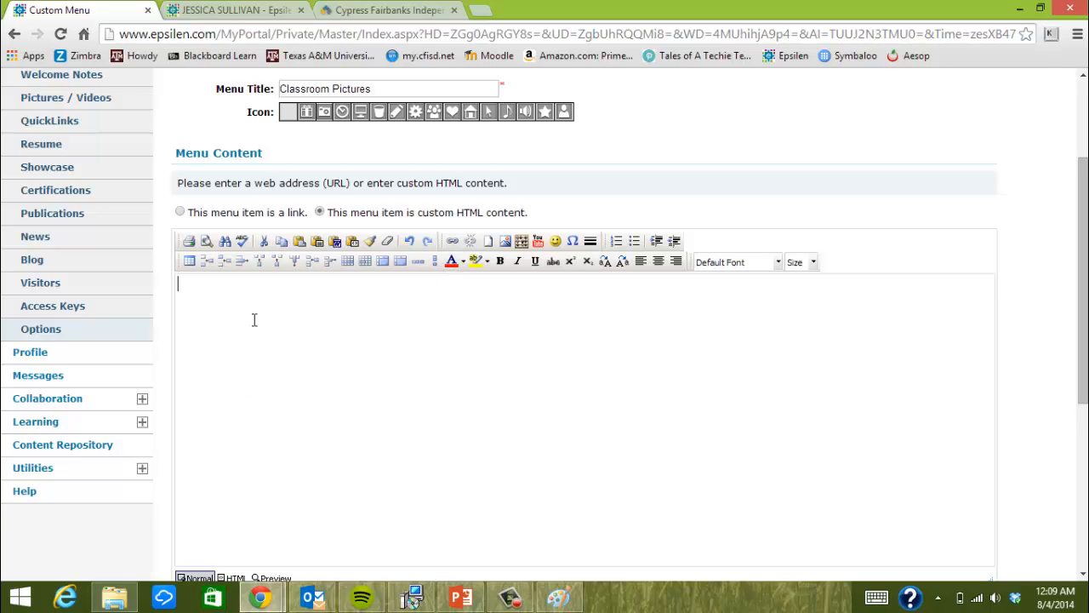
text(Pictures are comin)
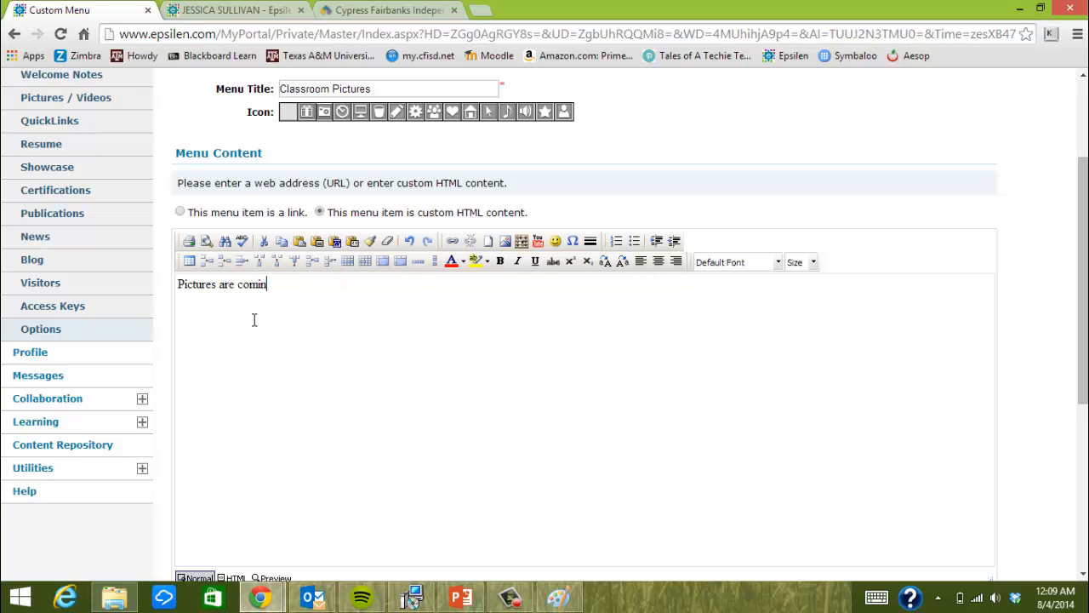
text(g soone)
key(BackSpace)
text(!)
key(Return)
click(502, 241)
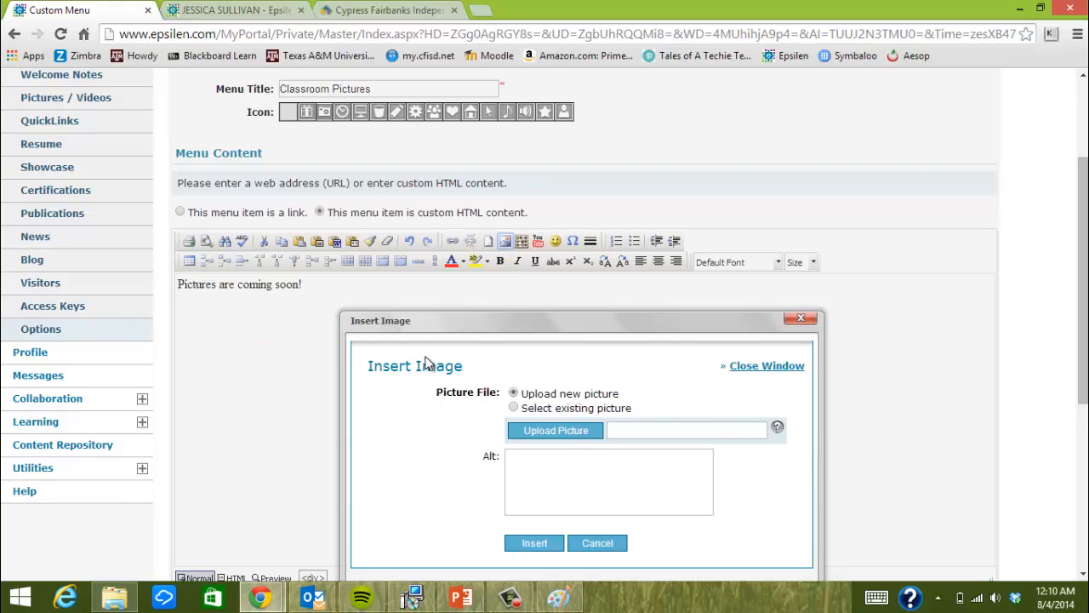
click(801, 319)
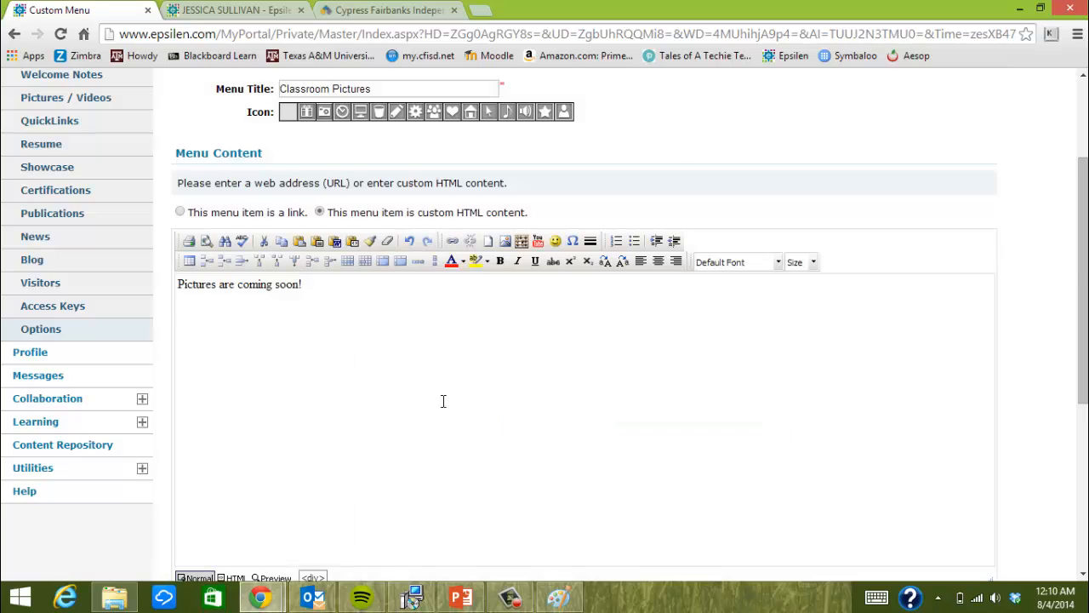
scroll(408, 394, down, 3)
Restrict Classroom Pictures to the Parents 2014-2015 access key and save it
scroll(478, 364, down, 2)
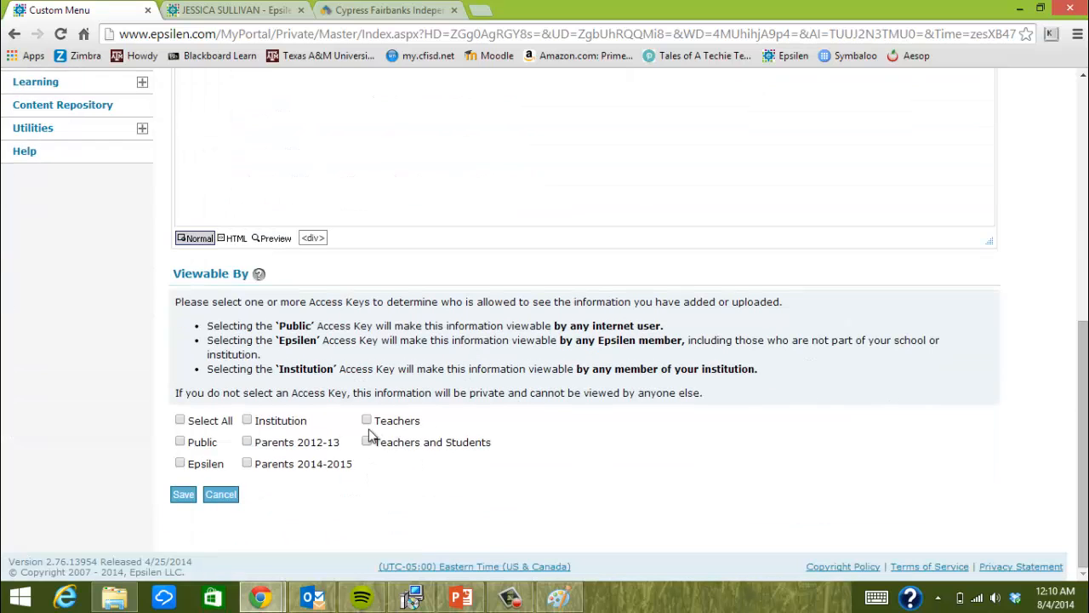
click(248, 463)
scroll(134, 464, up, 4)
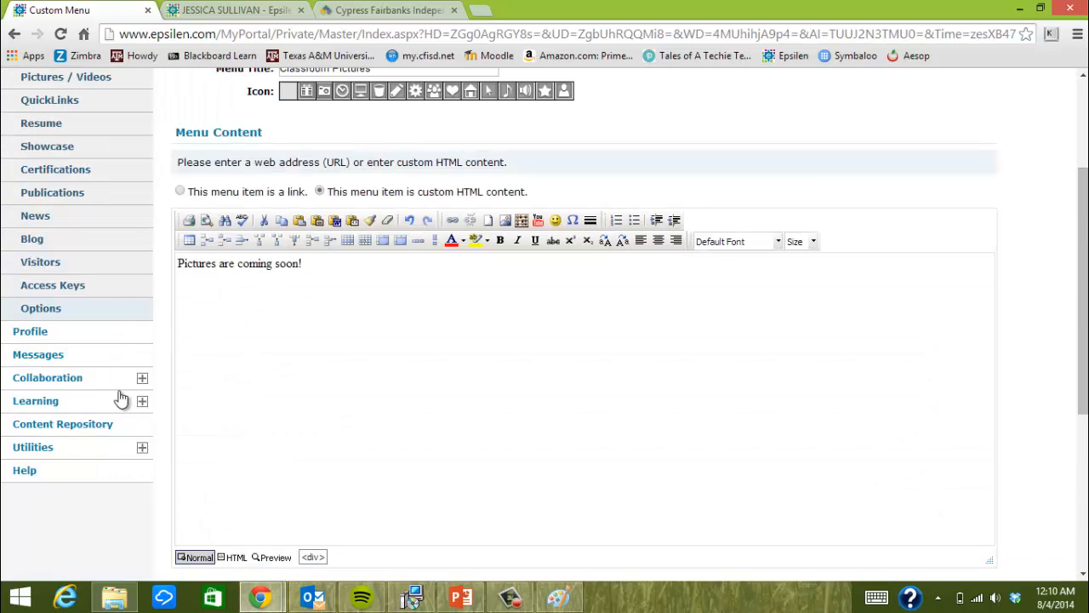
scroll(88, 473, down, 4)
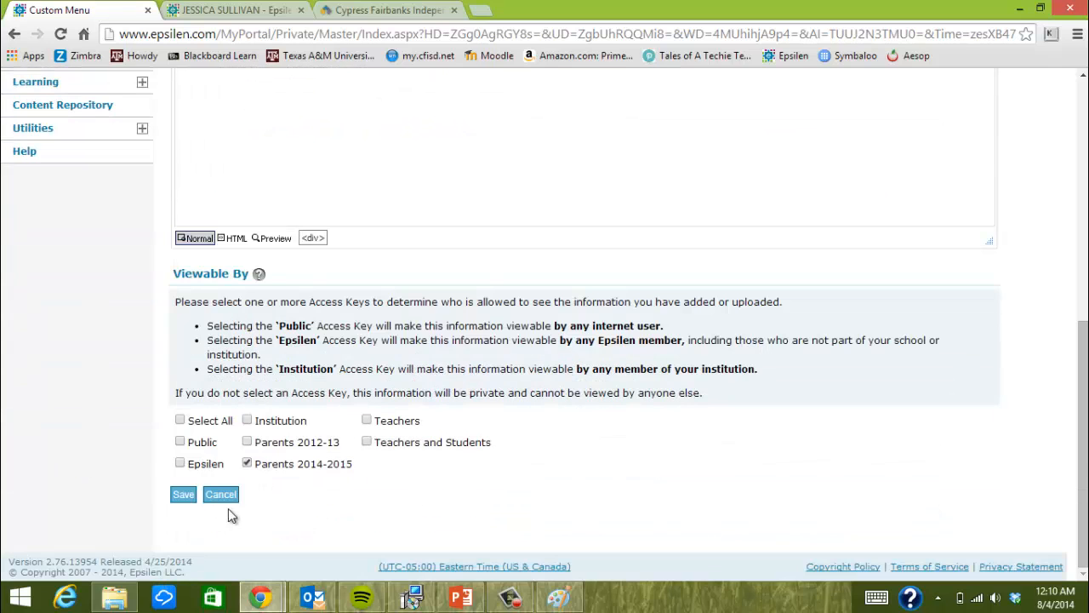
click(190, 501)
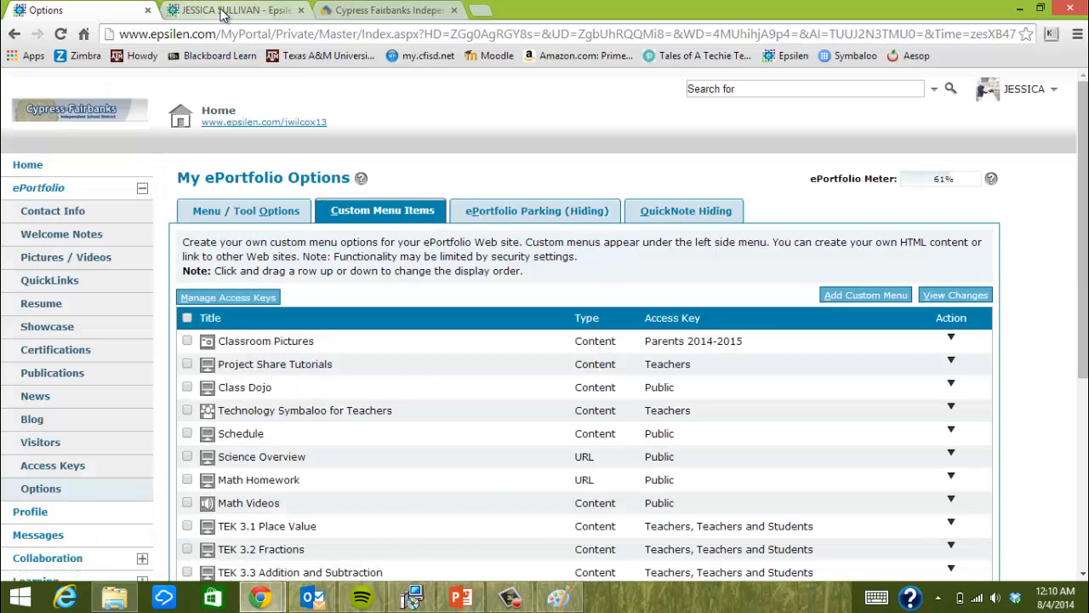
Reload the live ePortfolio tab, confirm resubmission, and select the Access Key box
click(223, 11)
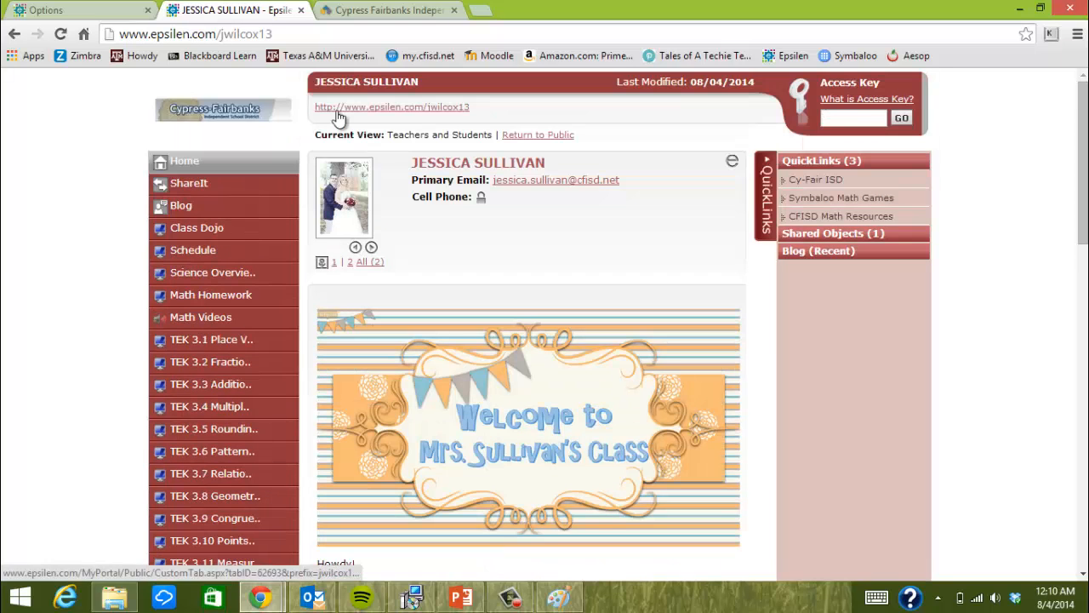
click(61, 35)
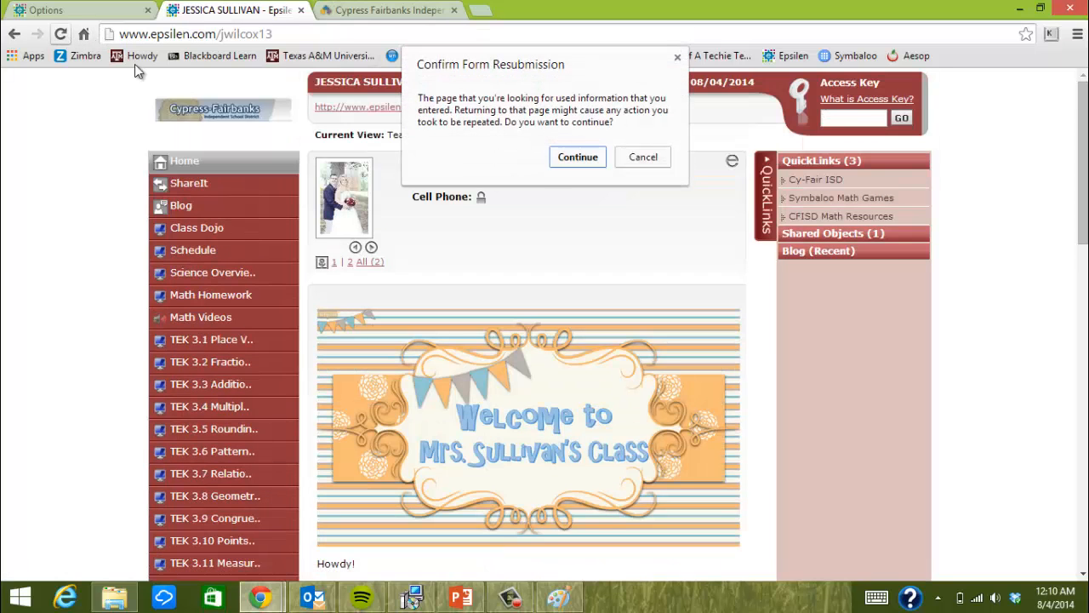
click(556, 158)
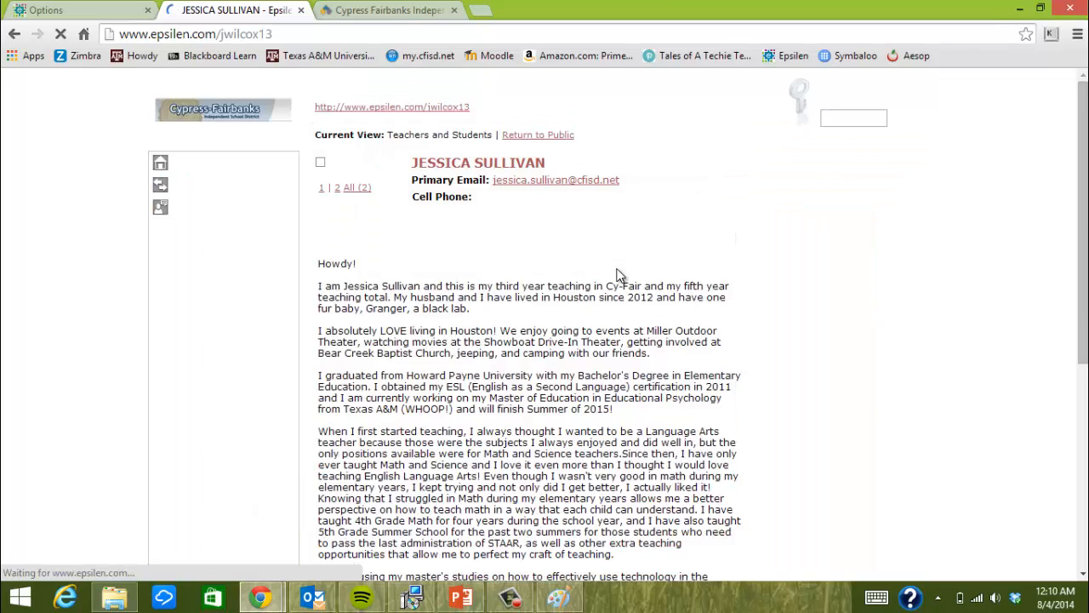
scroll(262, 270, down, 1)
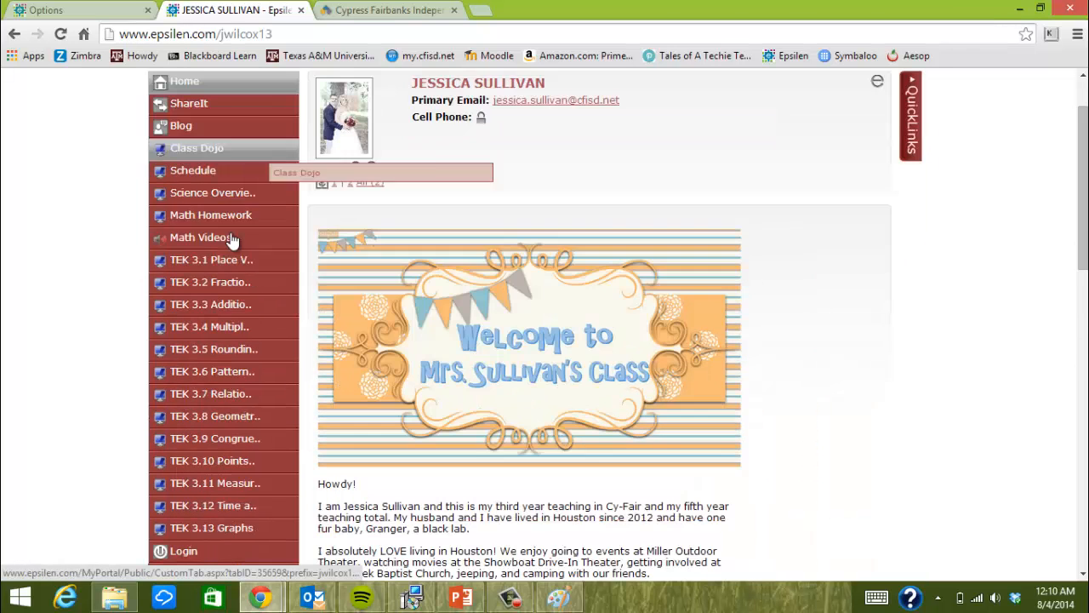
scroll(225, 247, down, 1)
scroll(212, 437, up, 2)
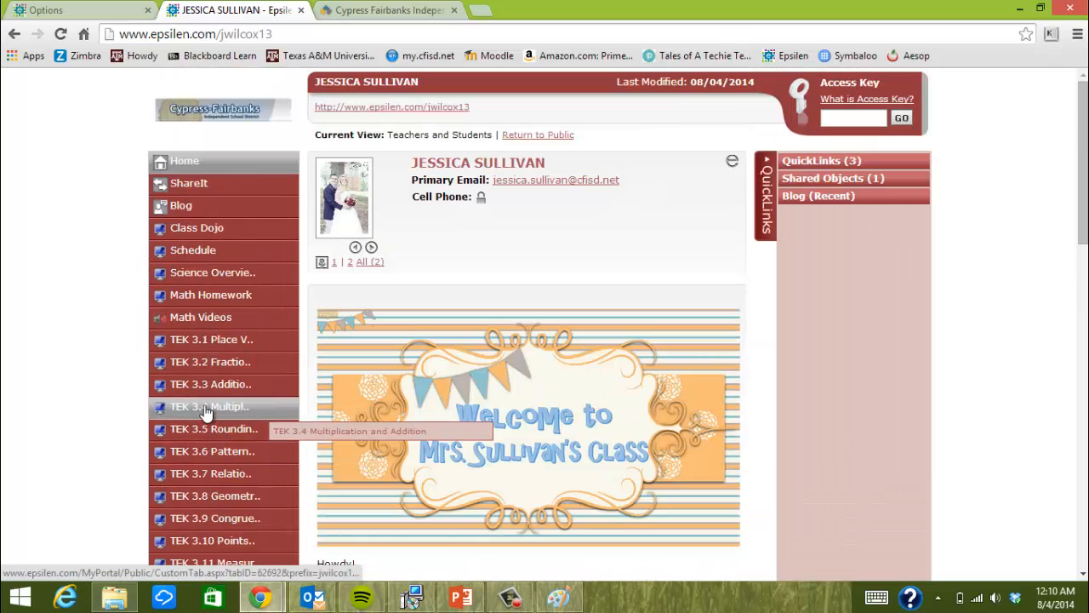
click(845, 119)
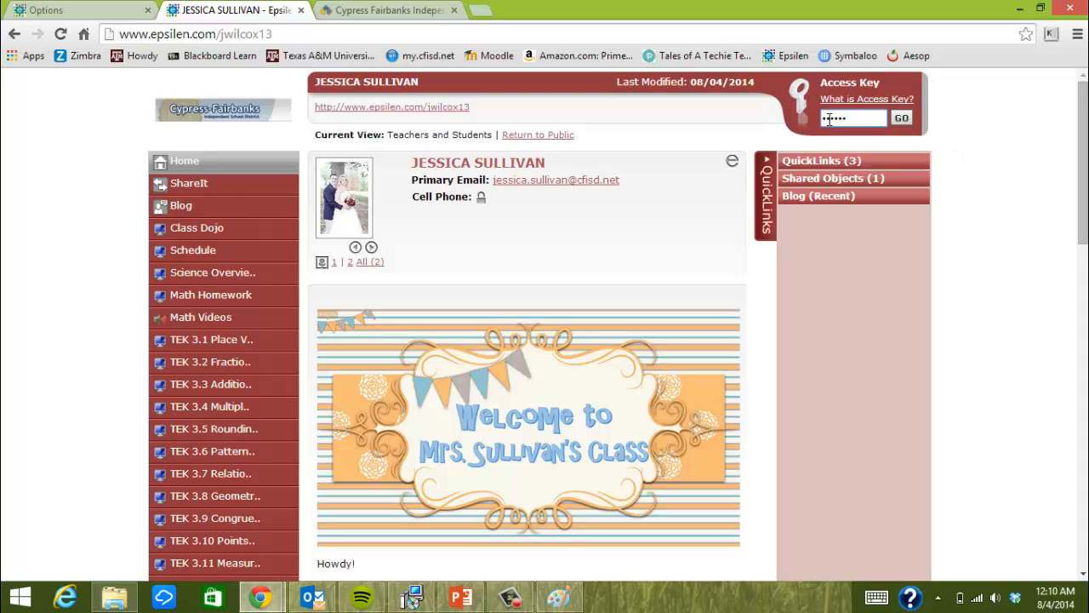
Enter the Parents 2014-2015 access key, retyping it after the invalid-key alert
click(902, 120)
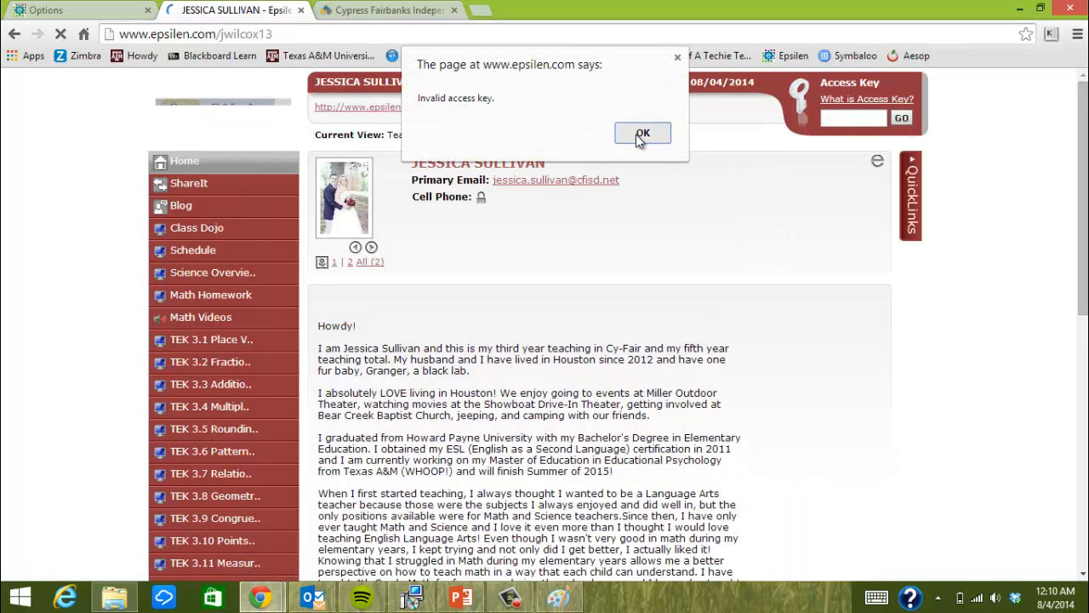
click(642, 134)
click(837, 115)
text(••••)
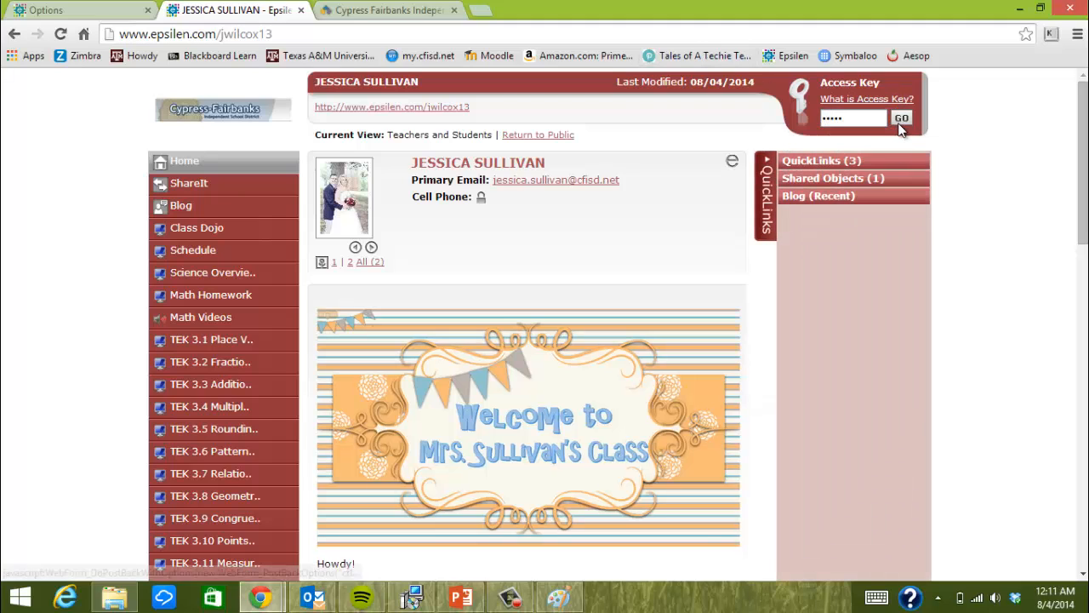
click(900, 126)
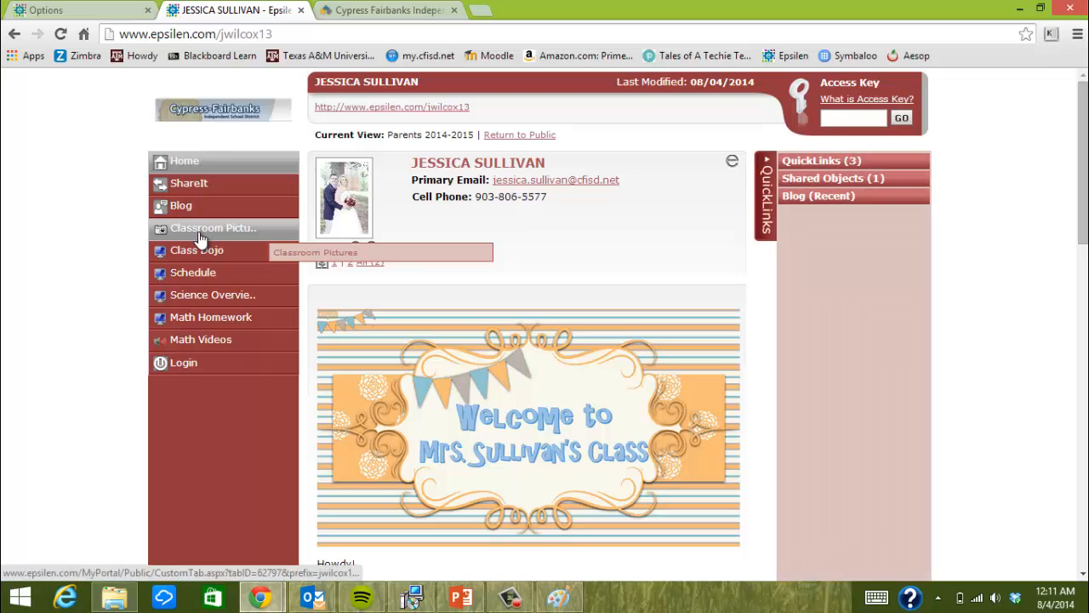
View the Classroom Pictures page ('Pictures are coming soon!'), then return to the custom menu list
click(200, 228)
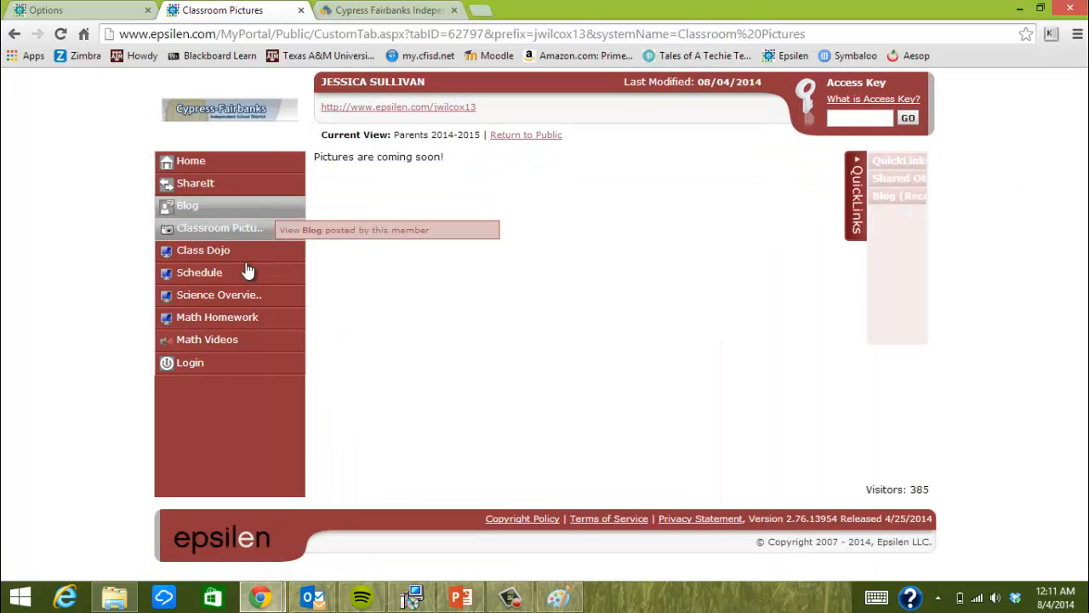
click(220, 162)
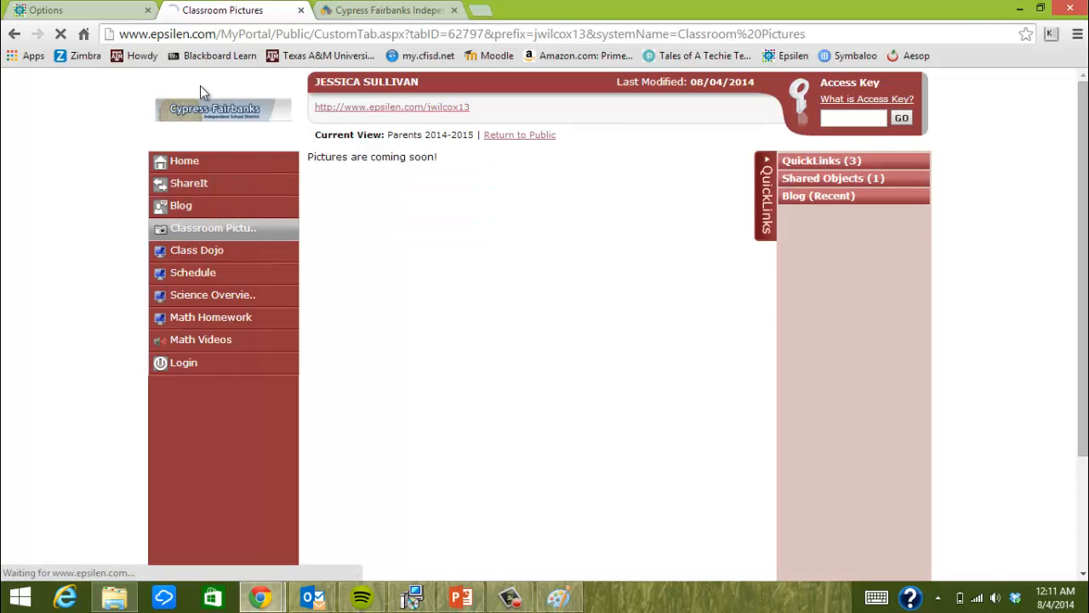
scroll(133, 433, down, 2)
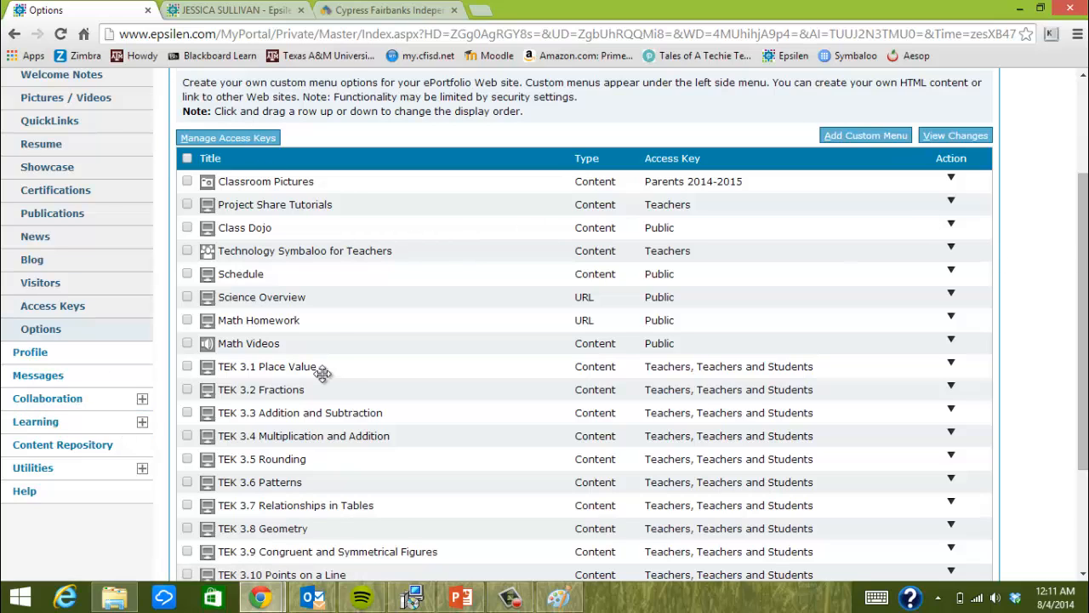
Change the Class Dojo menu item's access key from Public to Parents 2014-2015
click(187, 227)
click(187, 227)
click(221, 141)
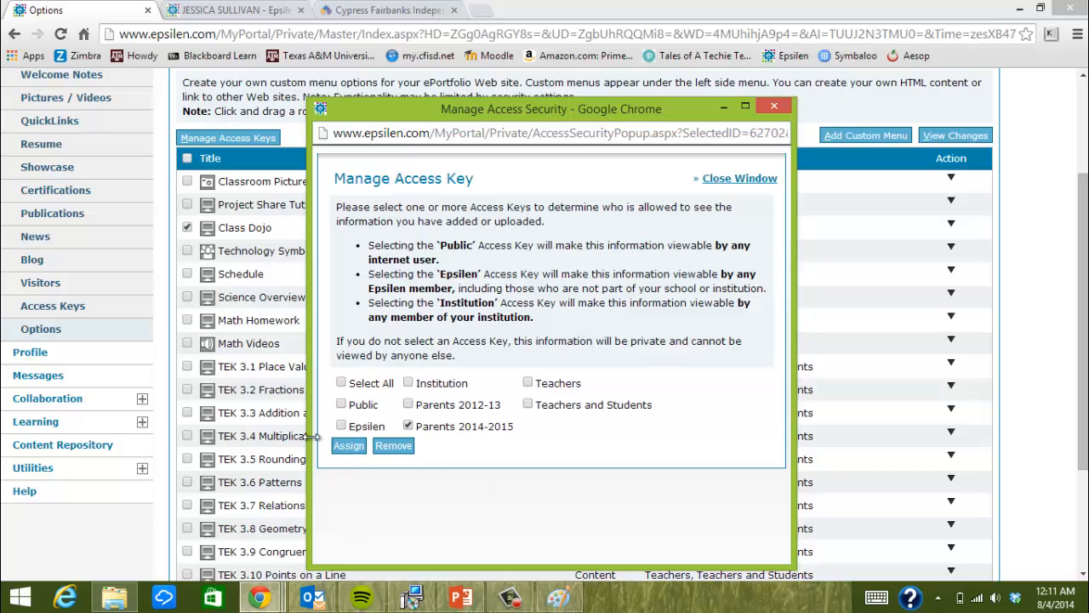
click(349, 446)
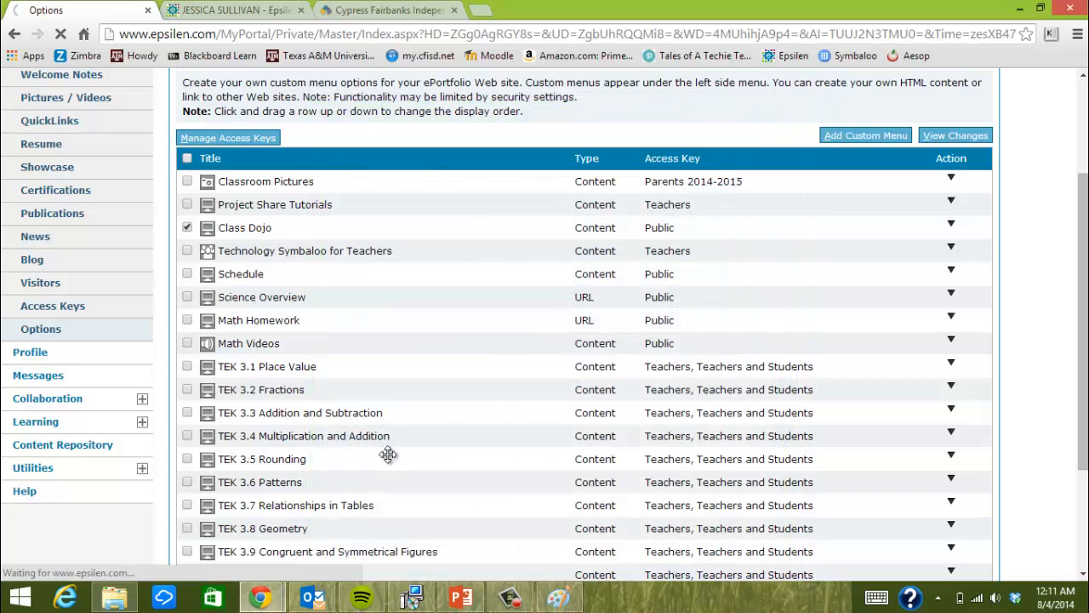
scroll(453, 452, down, 3)
scroll(442, 445, up, 3)
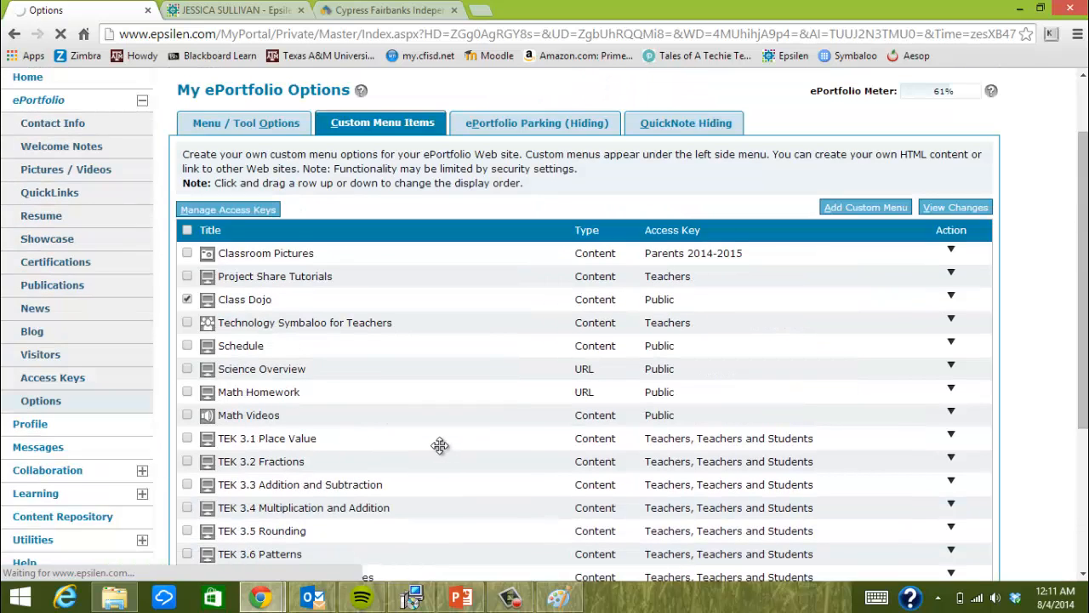
scroll(311, 481, down, 4)
scroll(305, 473, up, 5)
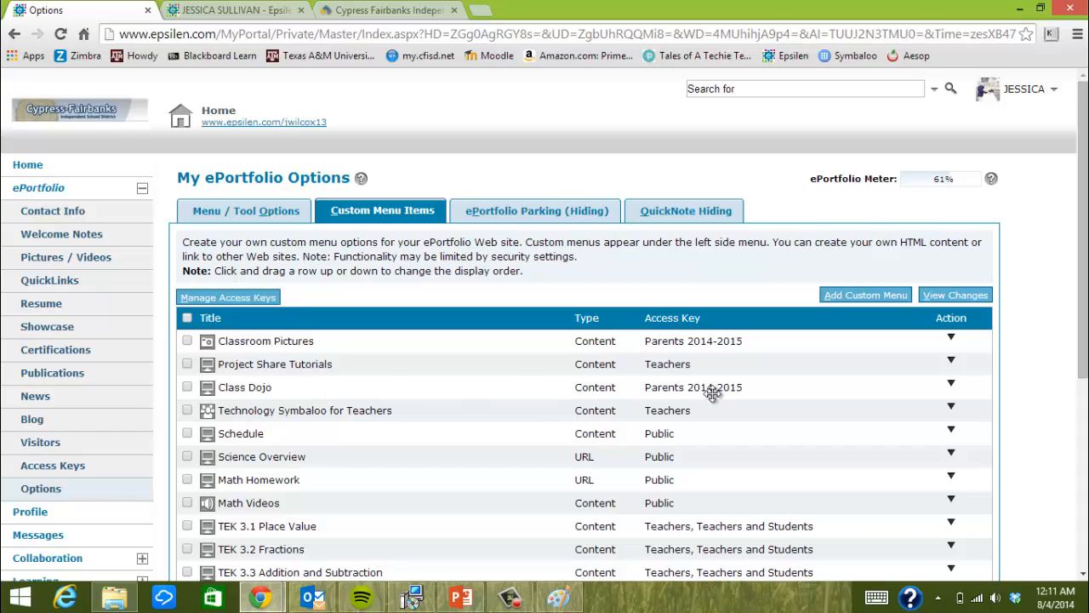
Check the live portfolio's Public view, then return to the Options page's Custom Menu Items list
click(259, 7)
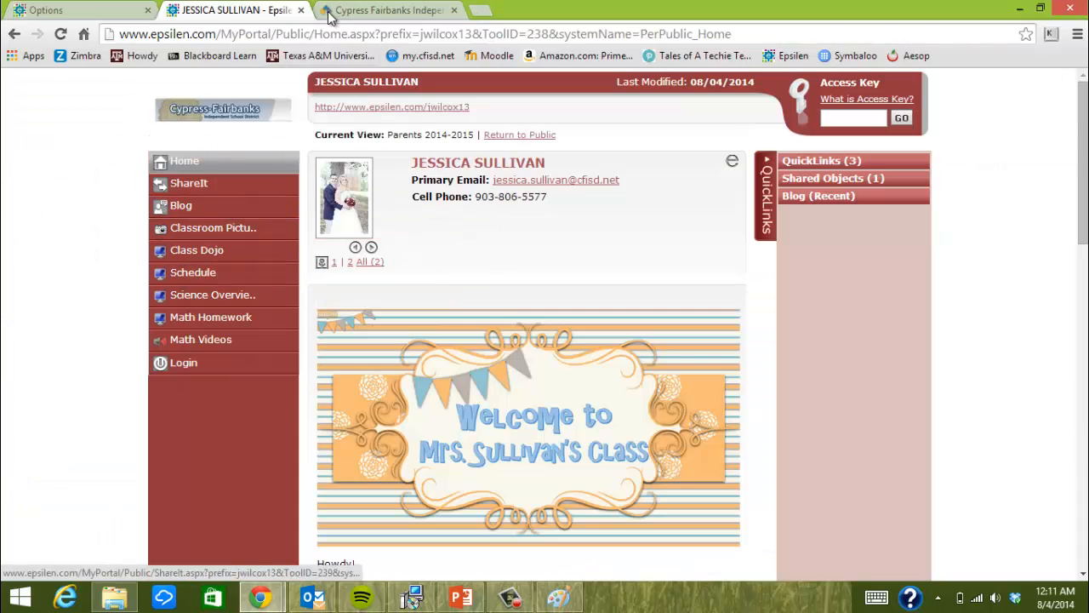
click(518, 136)
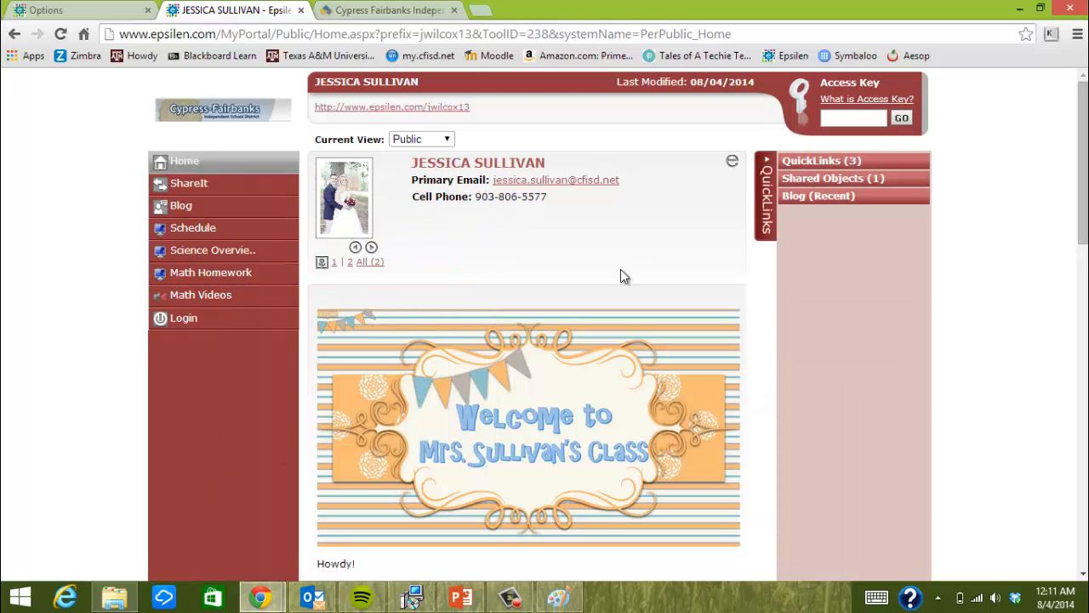
scroll(199, 297, down, 5)
scroll(198, 297, down, 9)
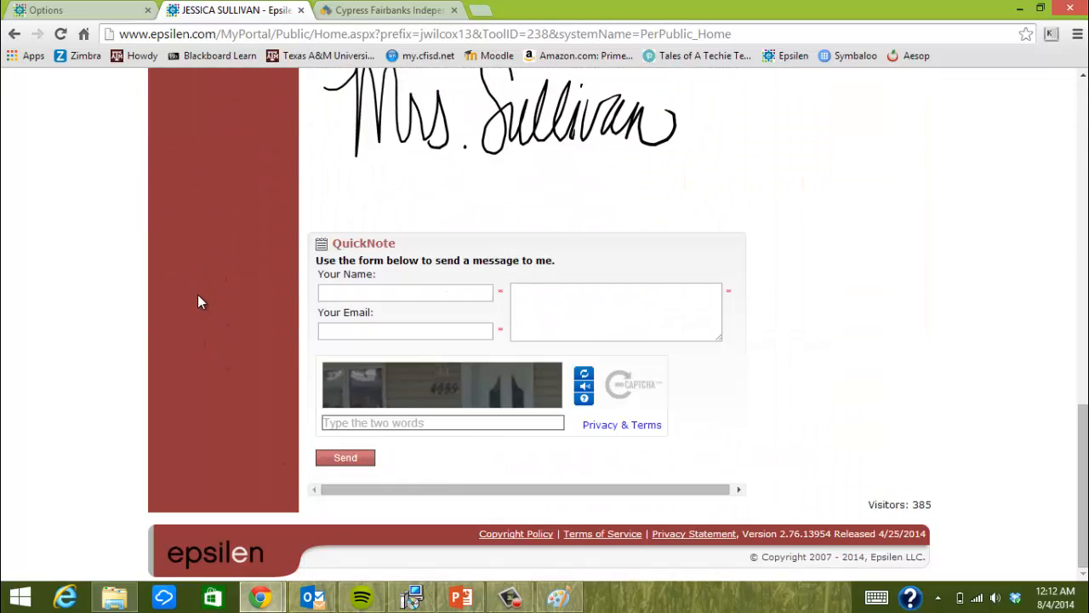
scroll(198, 295, up, 3)
scroll(197, 294, up, 10)
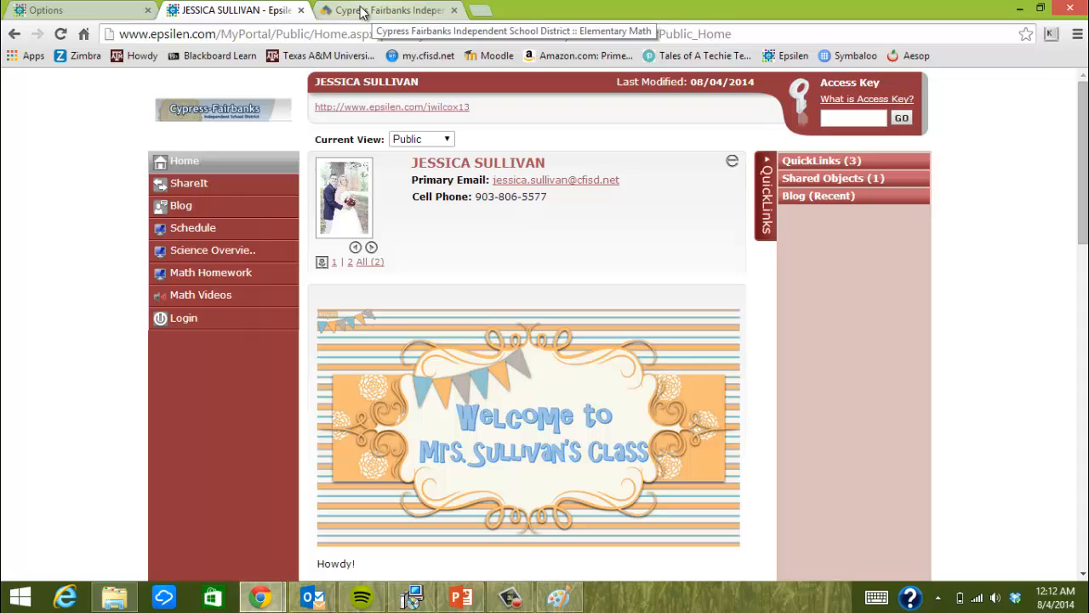
click(45, 9)
Review the whole Custom Menu Items list, then go back to the public class homepage
scroll(538, 387, down, 3)
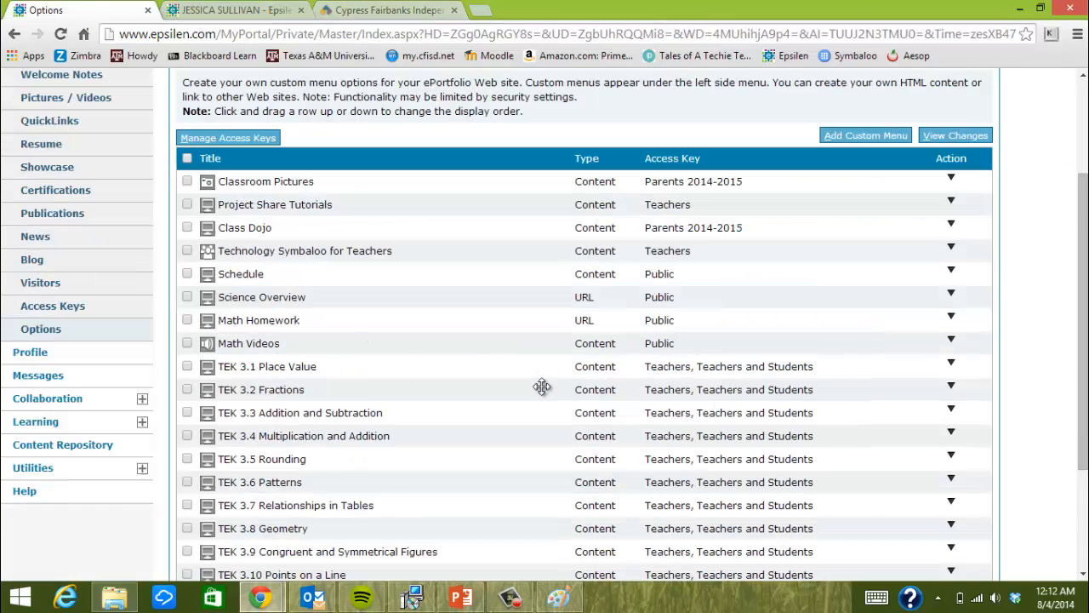
scroll(515, 358, down, 1)
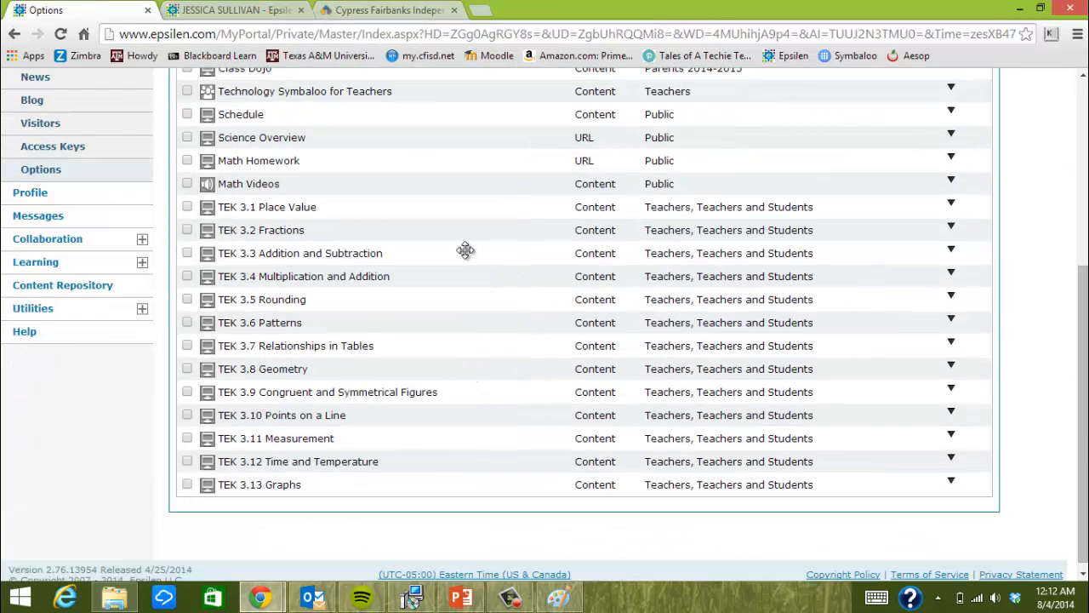
scroll(443, 222, up, 1)
scroll(522, 413, down, 1)
scroll(394, 326, up, 4)
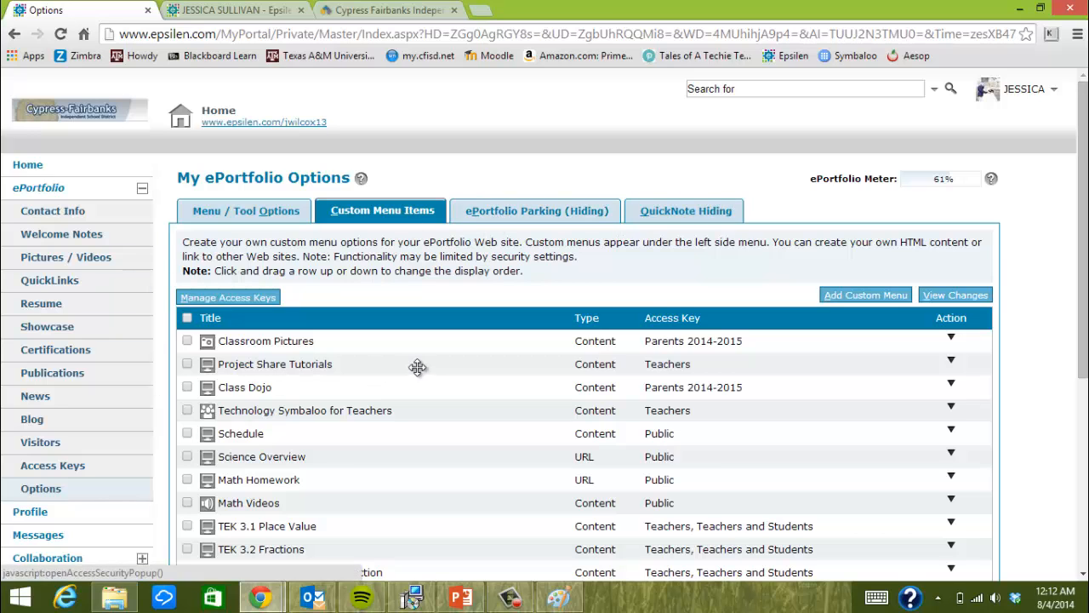
scroll(427, 361, down, 4)
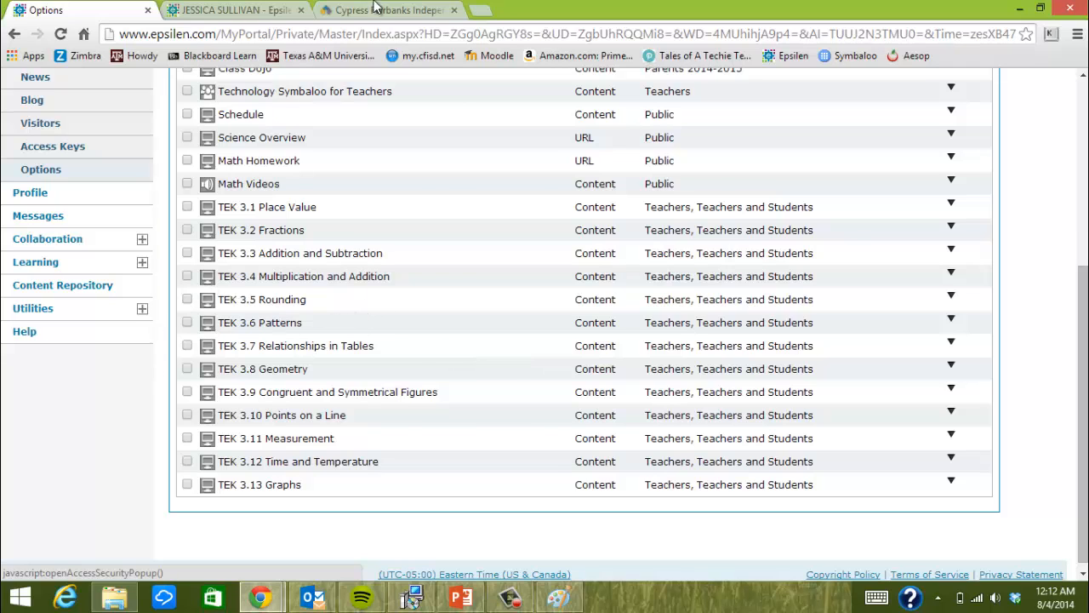
click(255, 9)
Unlock the Teachers view with the teacher access key and open Technology Symbaloo for Teachers
click(859, 116)
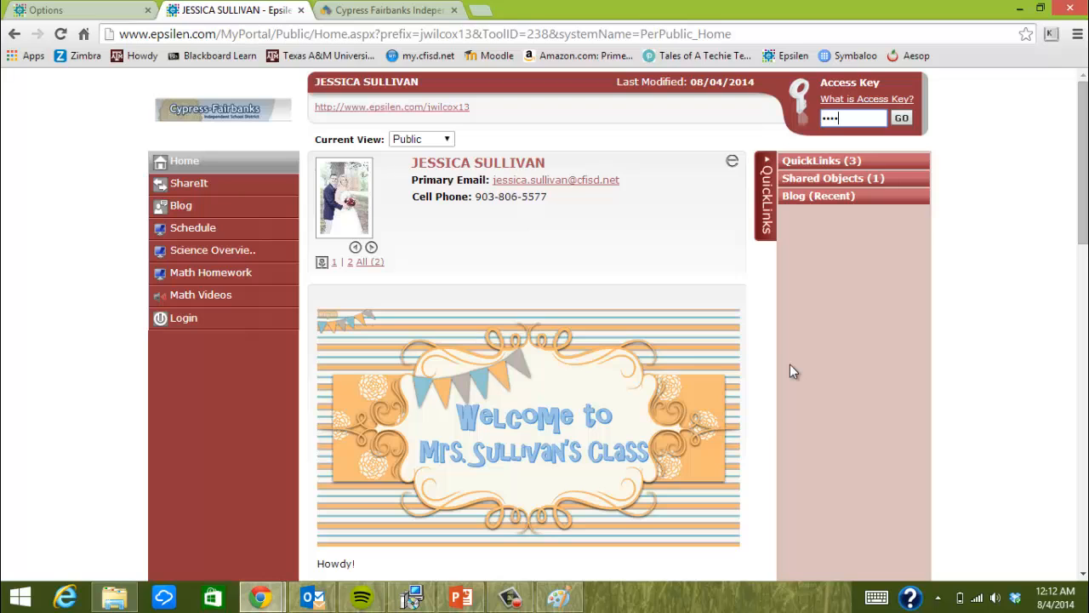
key(Return)
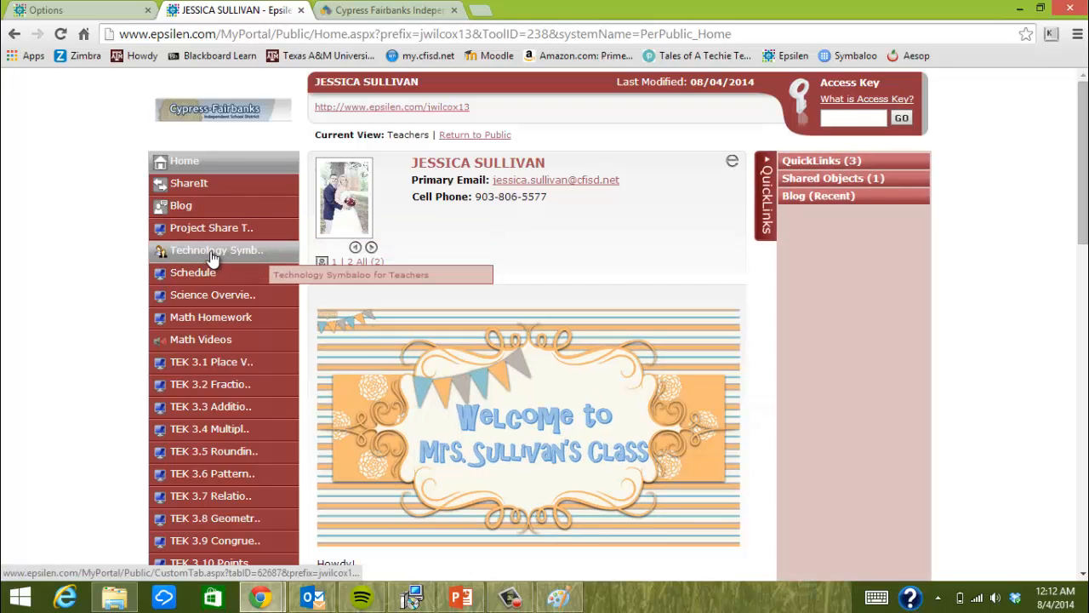
click(210, 250)
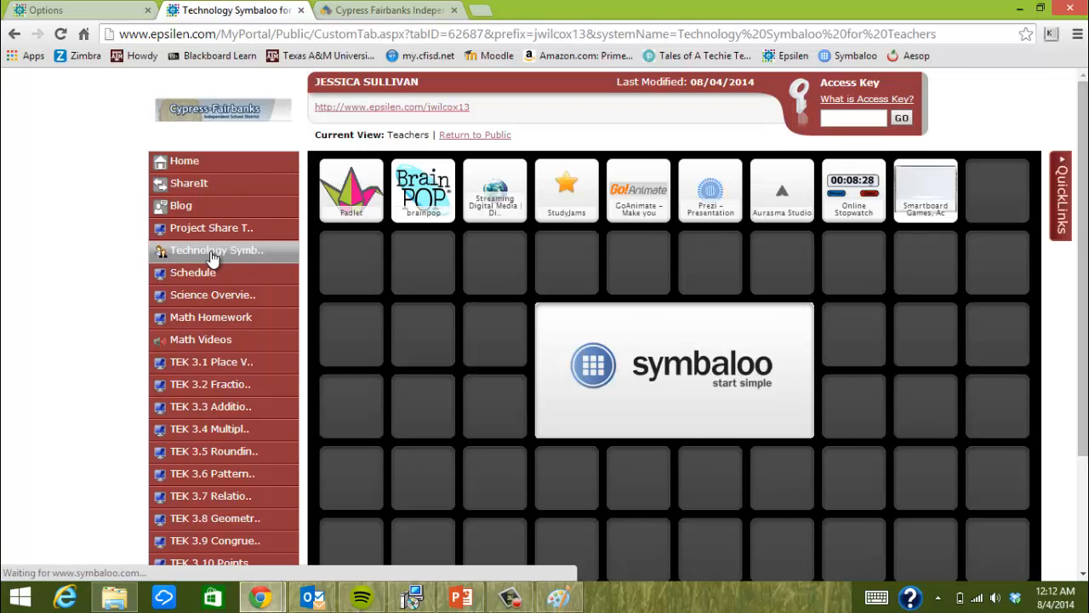
Show and close the QuickLinks panel, then browse the embedded Technology webmix
click(1062, 196)
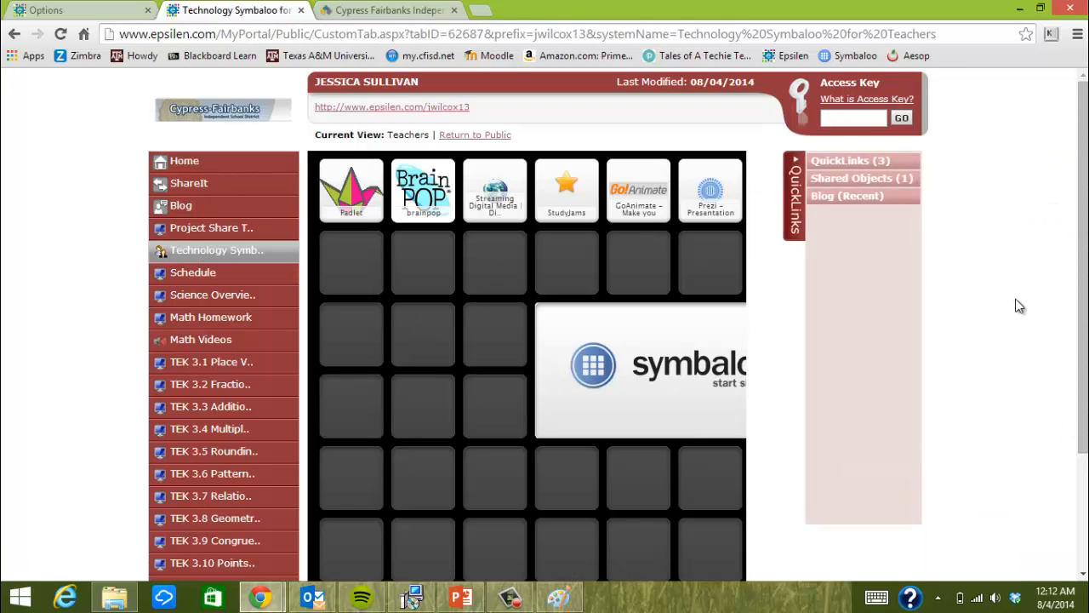
click(768, 174)
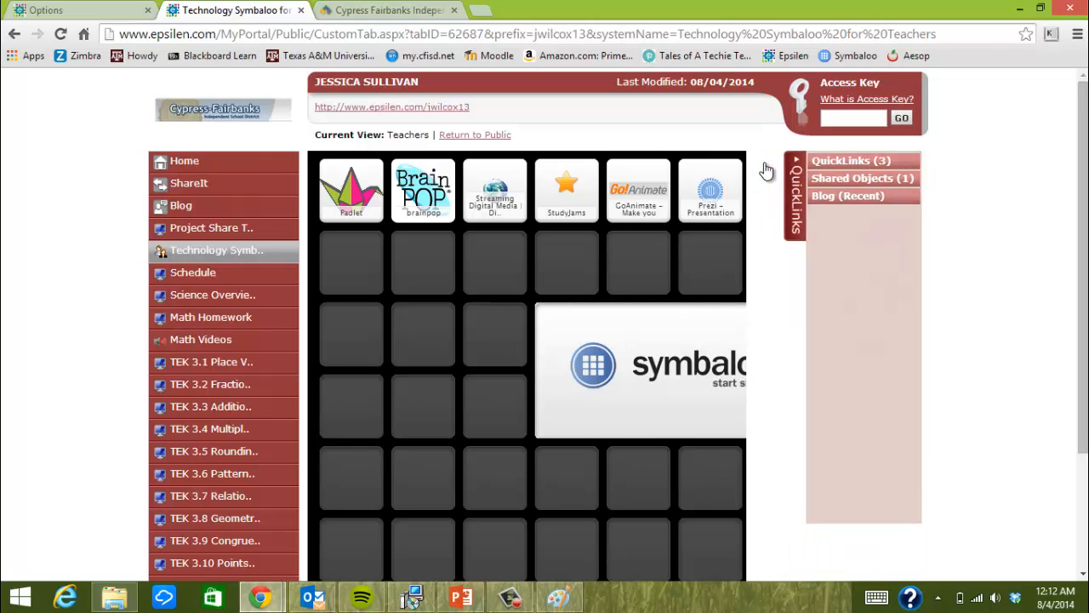
scroll(718, 466, down, 3)
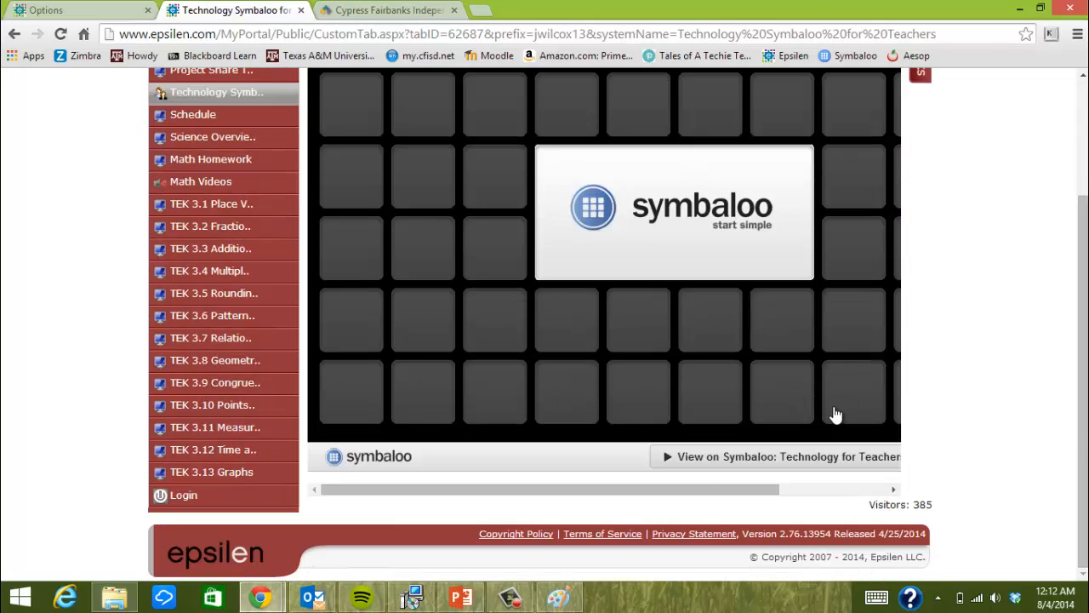
drag(711, 496, 892, 493)
scroll(834, 403, up, 2)
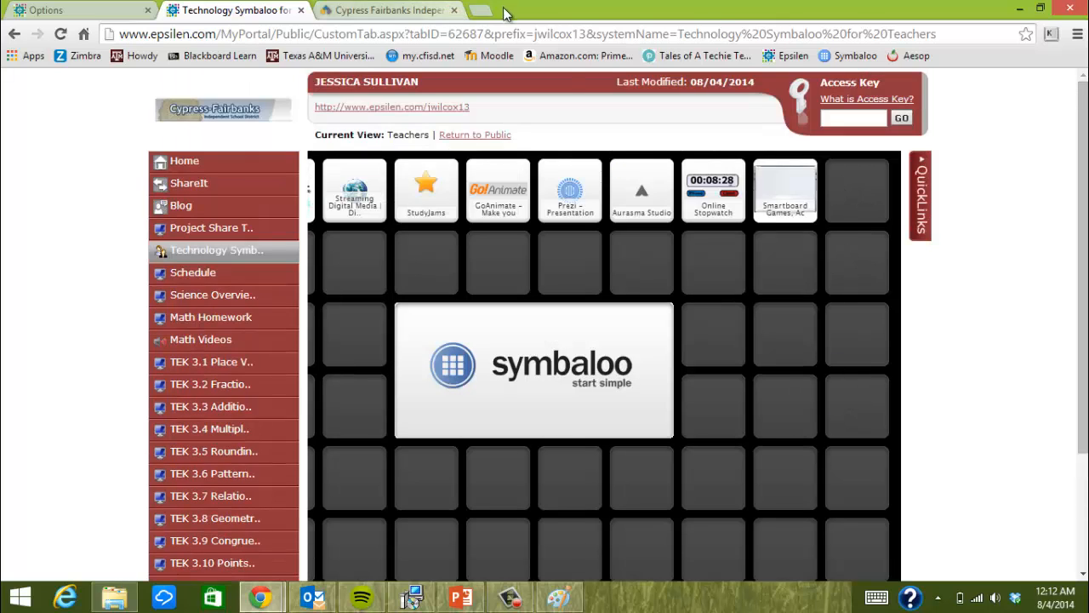
Look through the three Project Share Tutorials videos, then return to Technology Symbaloo for Teachers
click(228, 230)
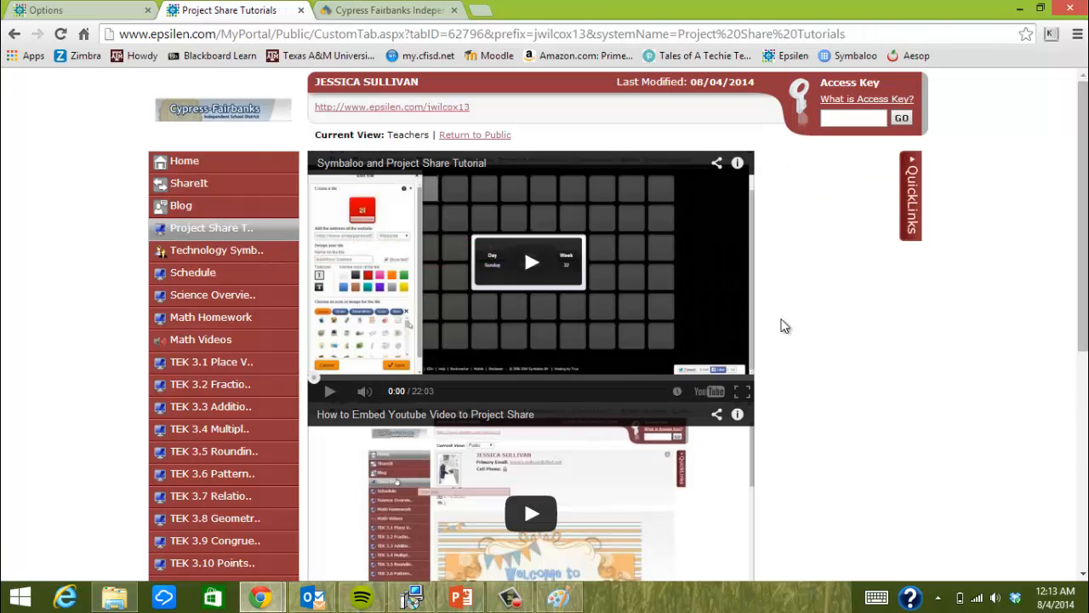
scroll(795, 196, down, 1)
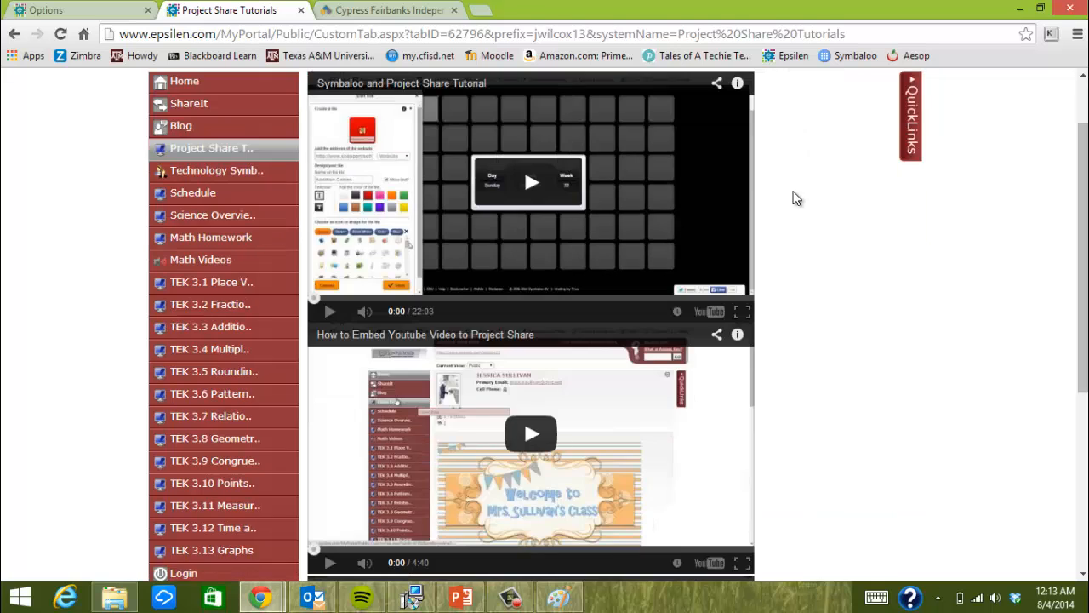
scroll(777, 191, down, 4)
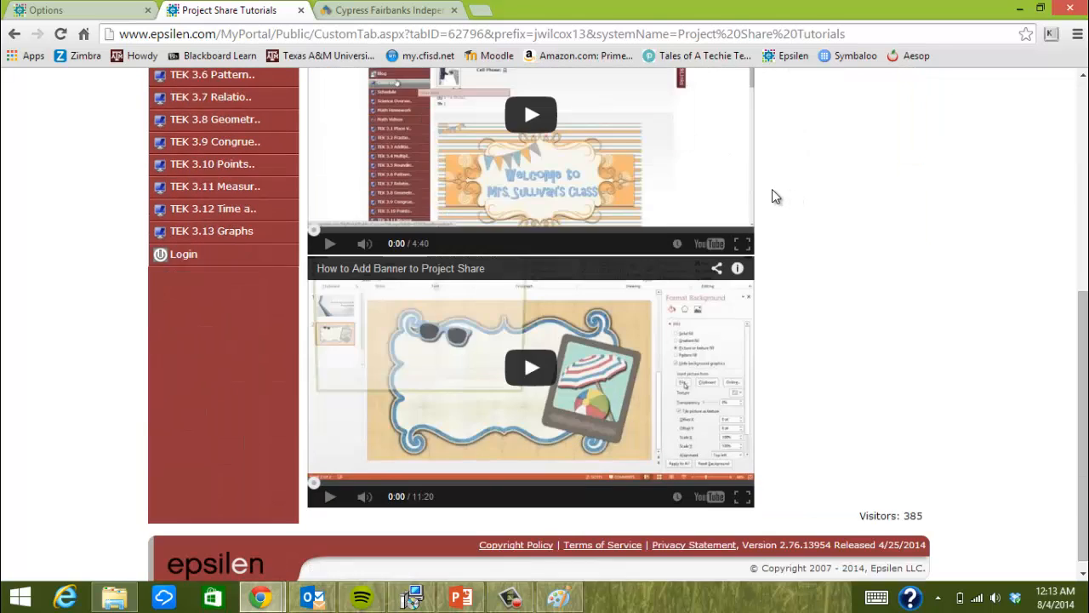
scroll(772, 191, up, 5)
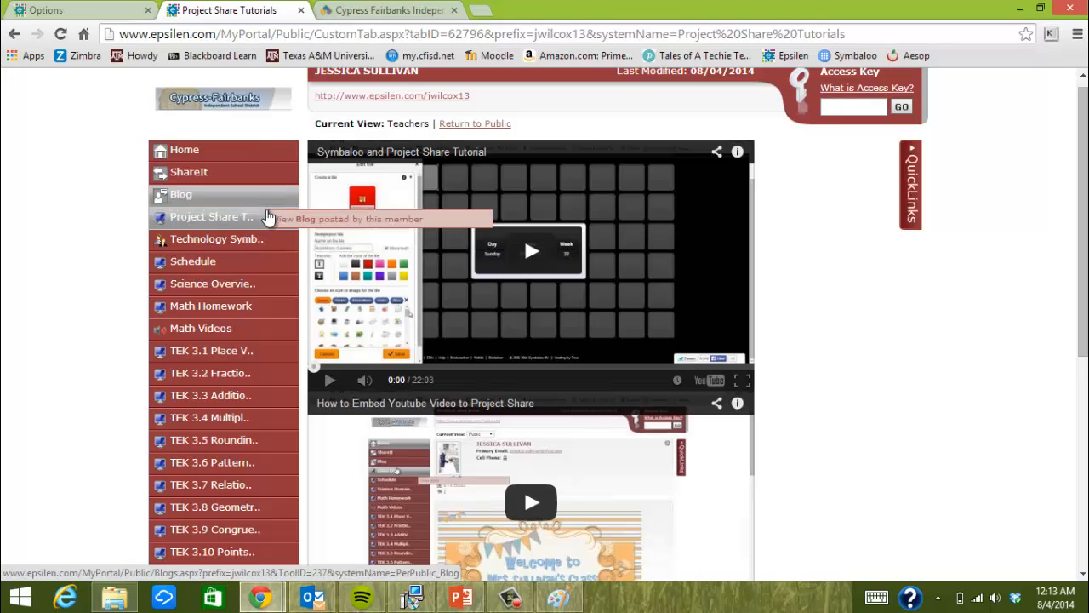
click(236, 246)
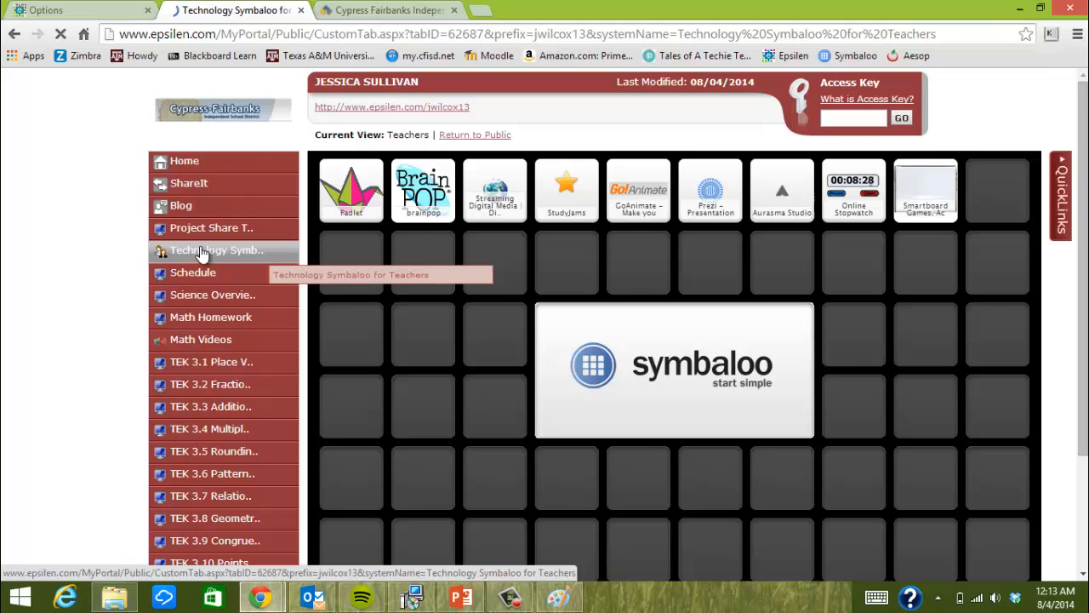
Open the Symbaloo website (symbaloo.com) in a new browser tab
click(482, 10)
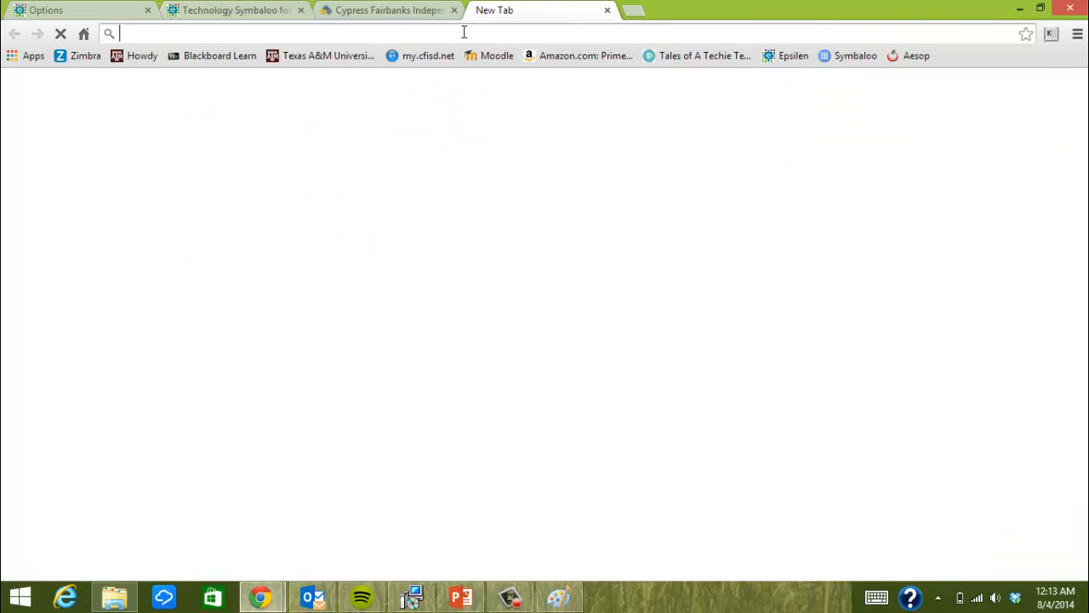
text(su)
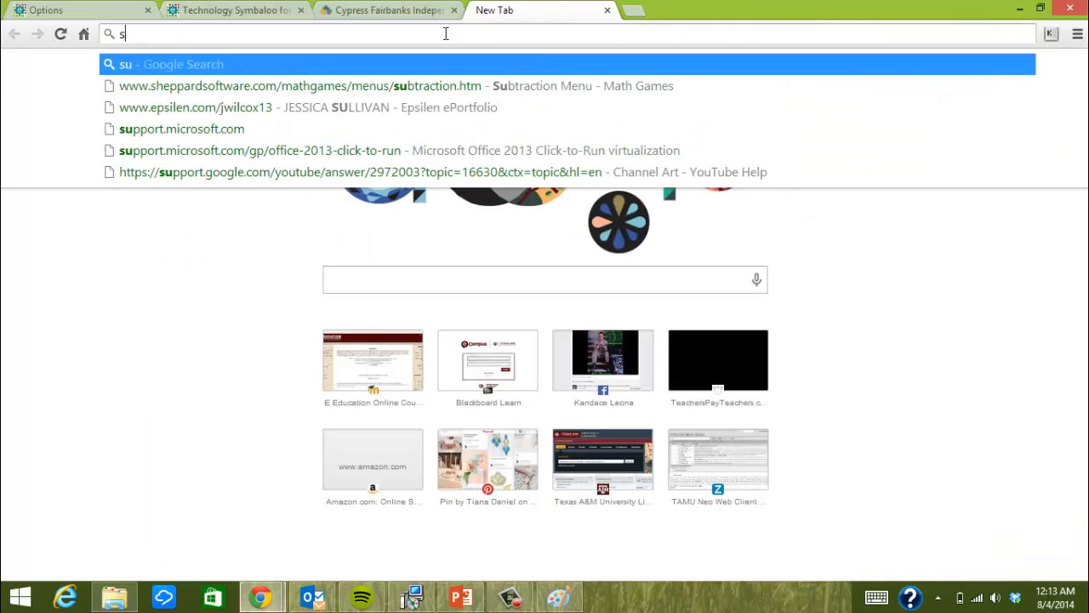
key(BackSpace)
text(ym)
key(Delete)
key(Return)
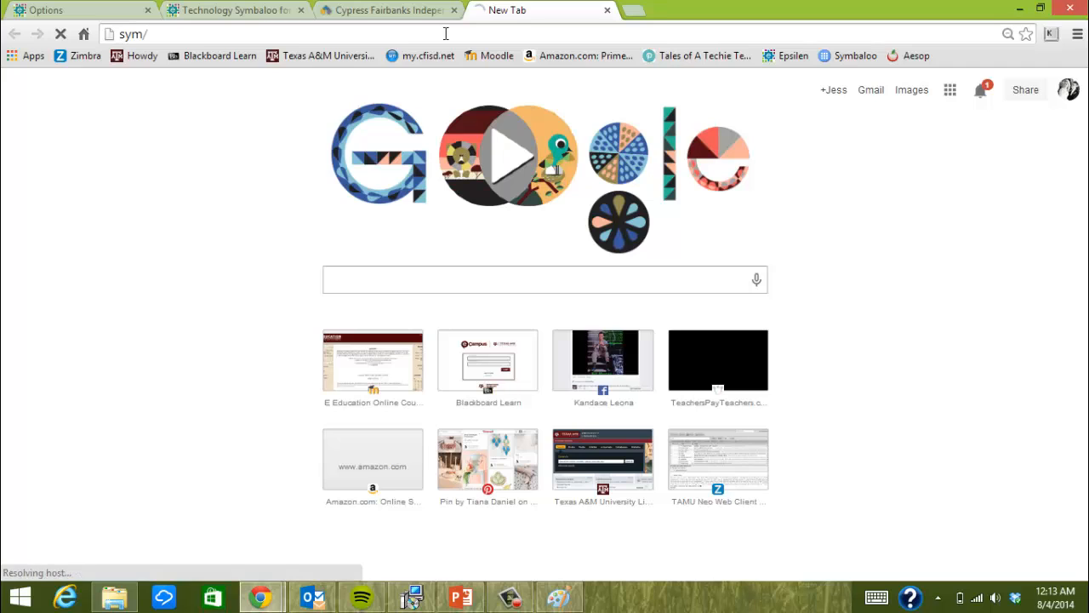
click(445, 33)
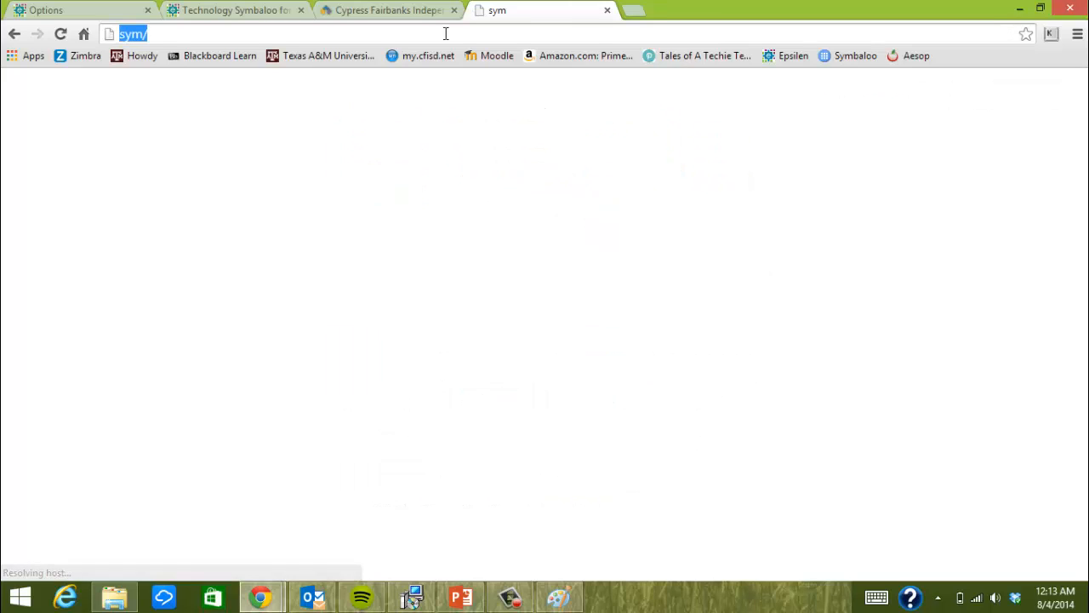
text(sym)
key(Return)
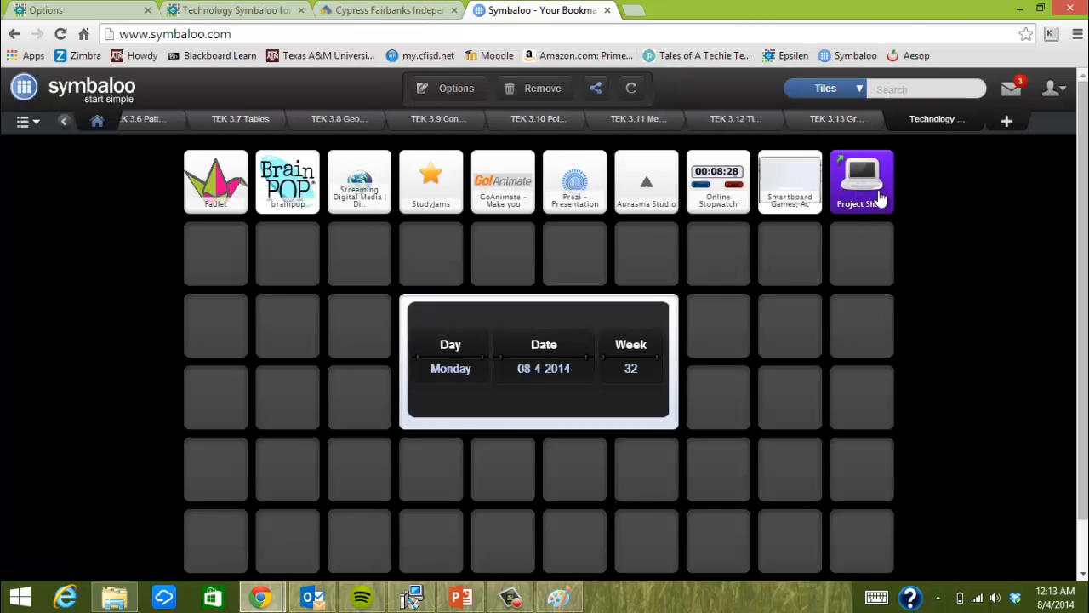
Compare with the embedded version and republish the Technology webmix with its Project Share tile
click(196, 12)
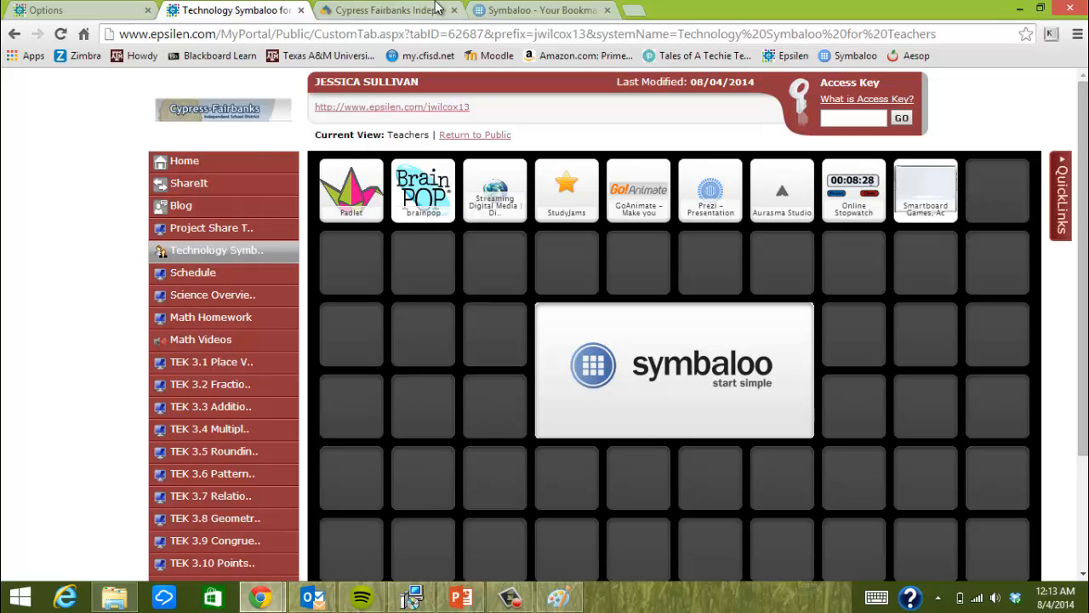
click(549, 10)
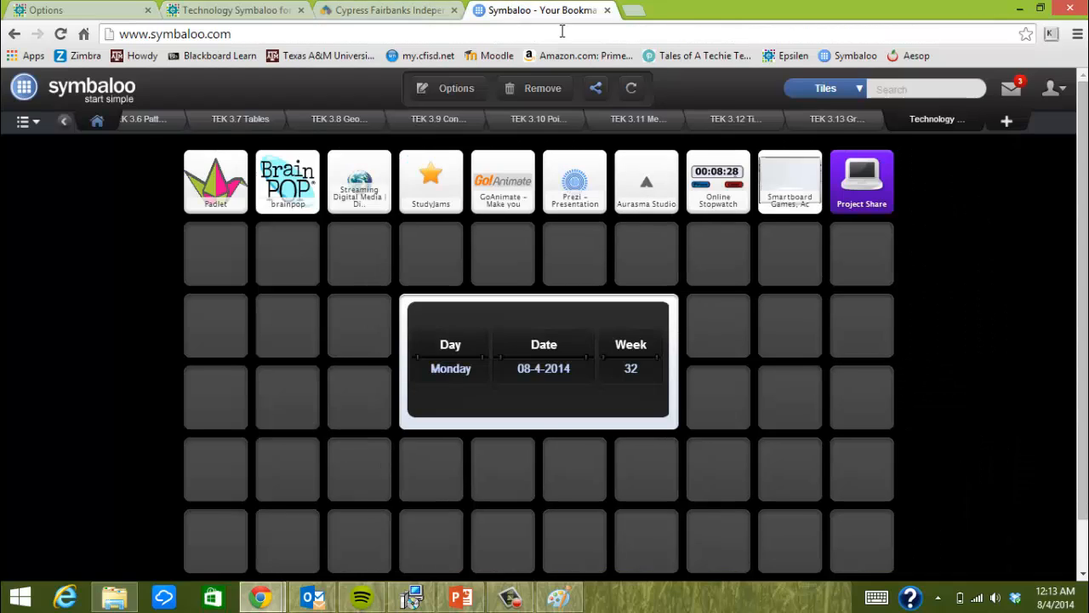
click(633, 91)
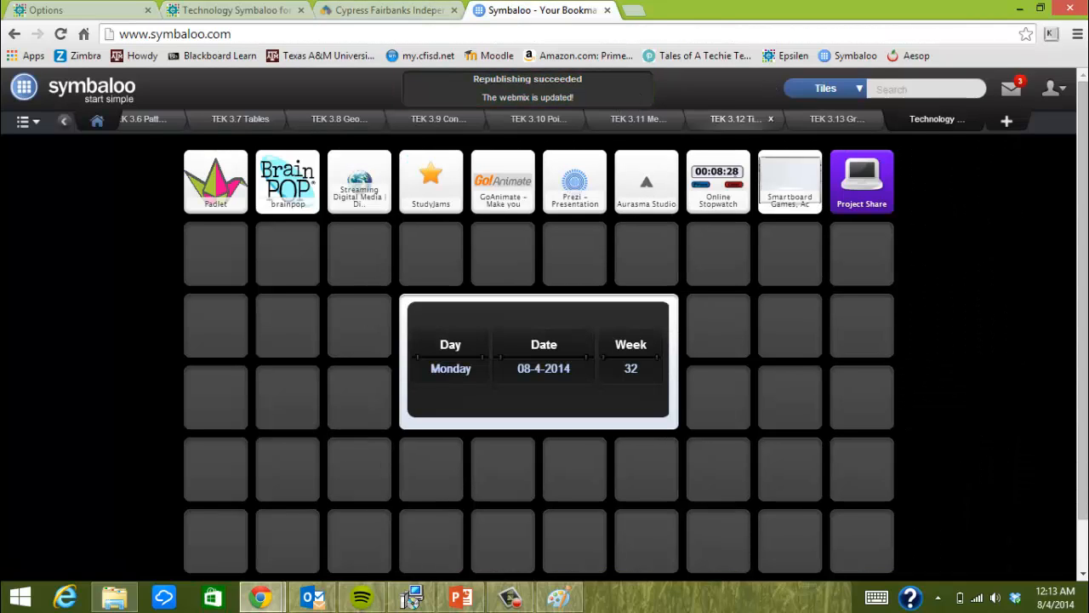
click(219, 14)
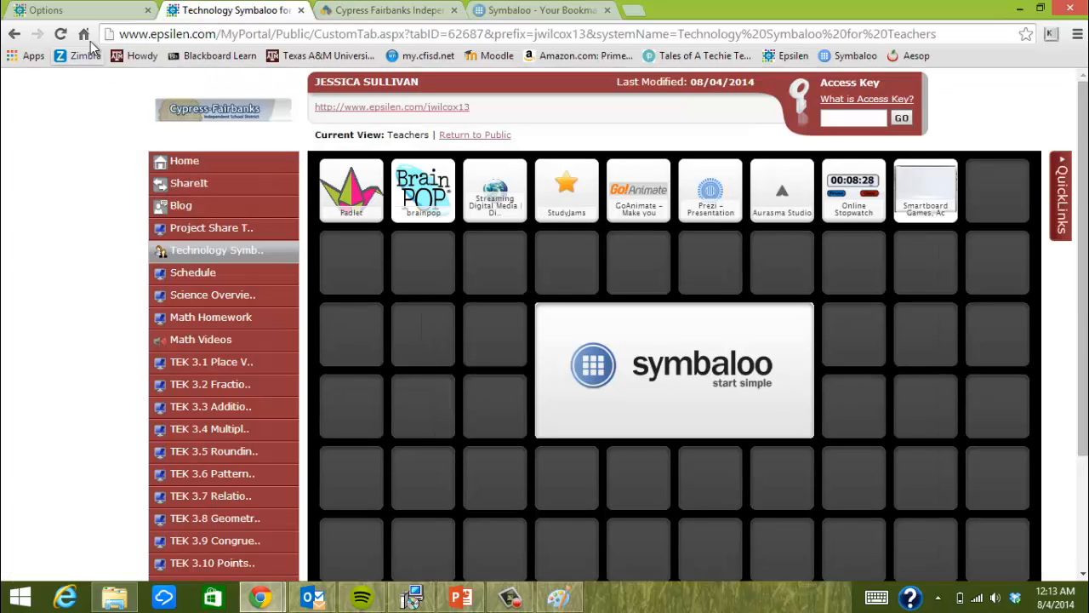
Reload the ePortfolio page and confirm the new Project Share tile opens its 14-item Drive folder
click(61, 35)
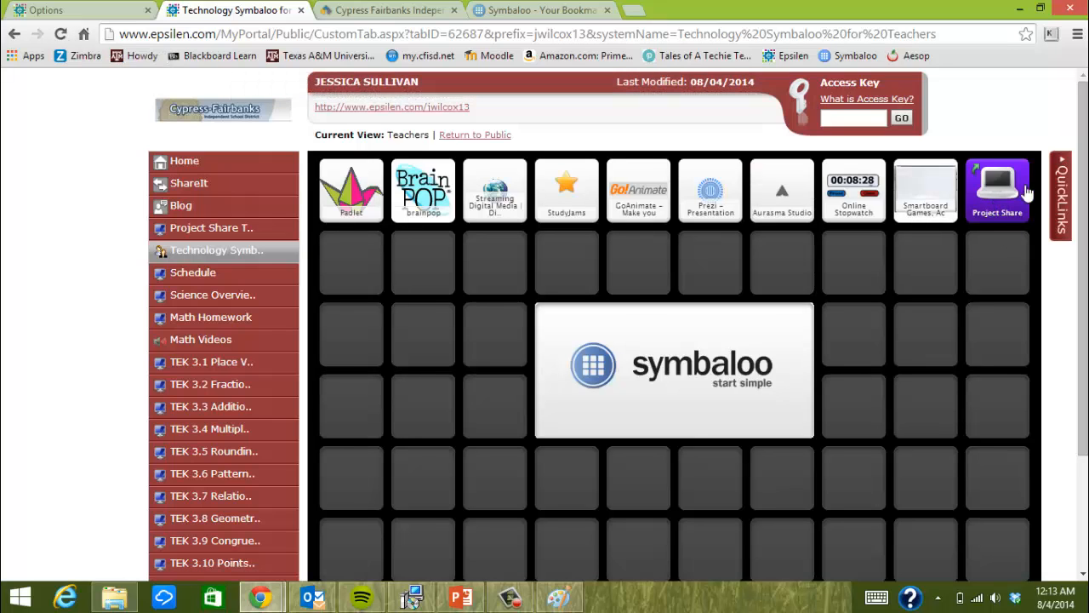
click(991, 198)
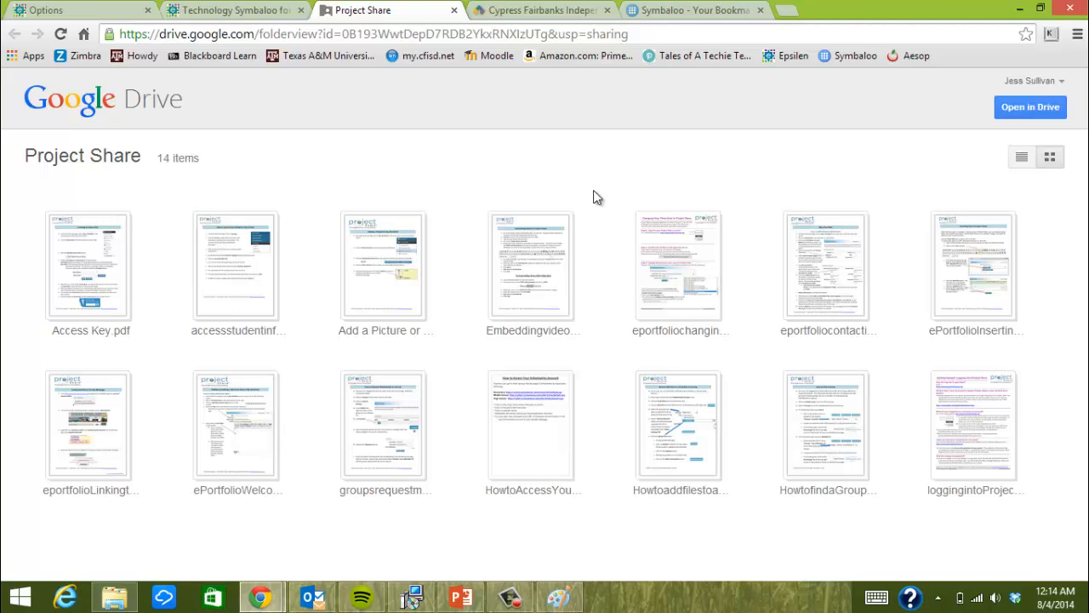
click(454, 10)
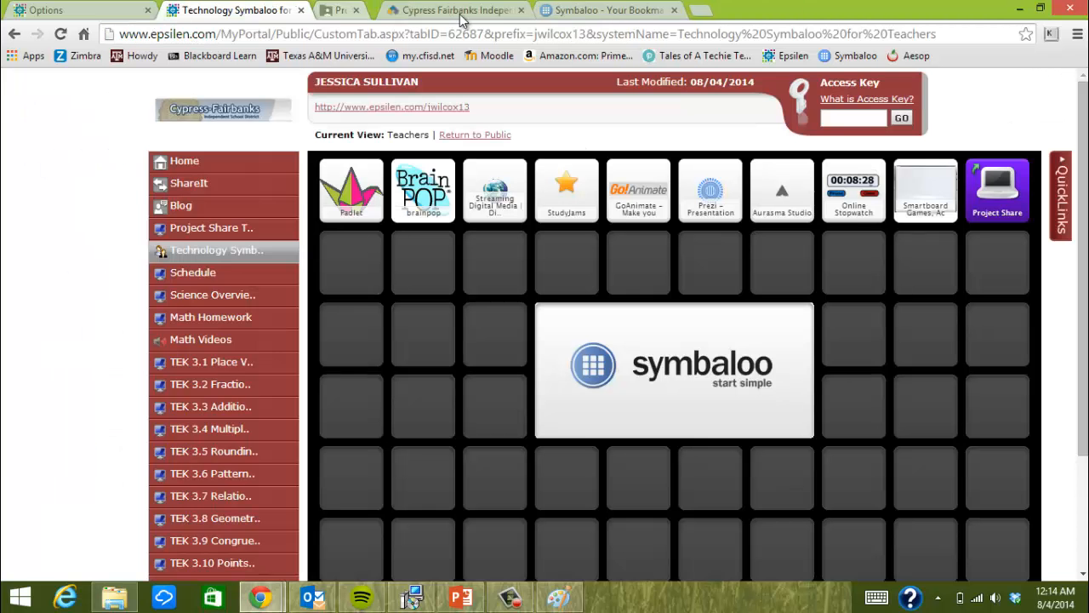